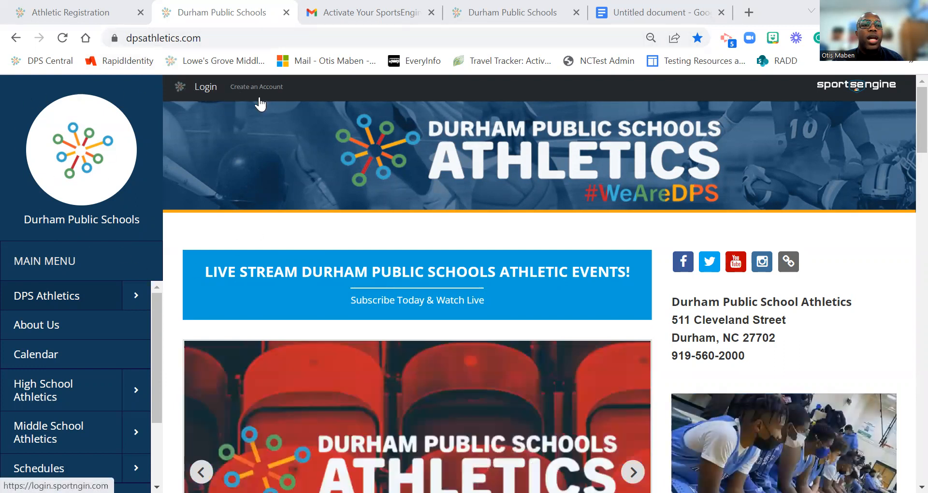
Step: Start a new account and enter the e-mail, first name, last name and password
{"action": "left_click", "coordinate": [260, 92]}
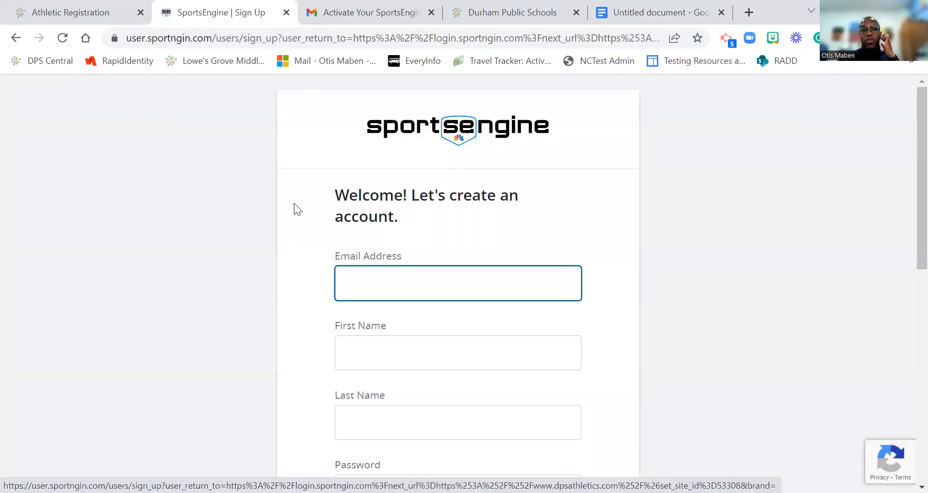
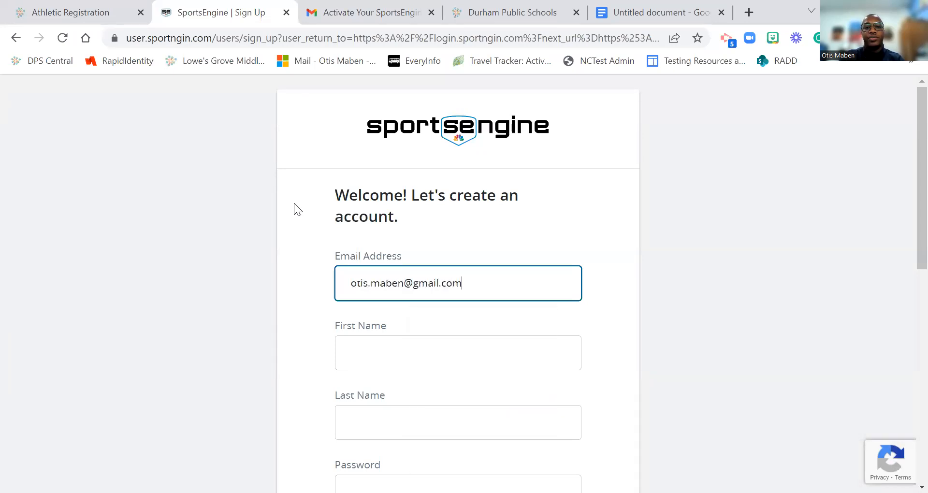
{"action": "key", "text": "Tab"}
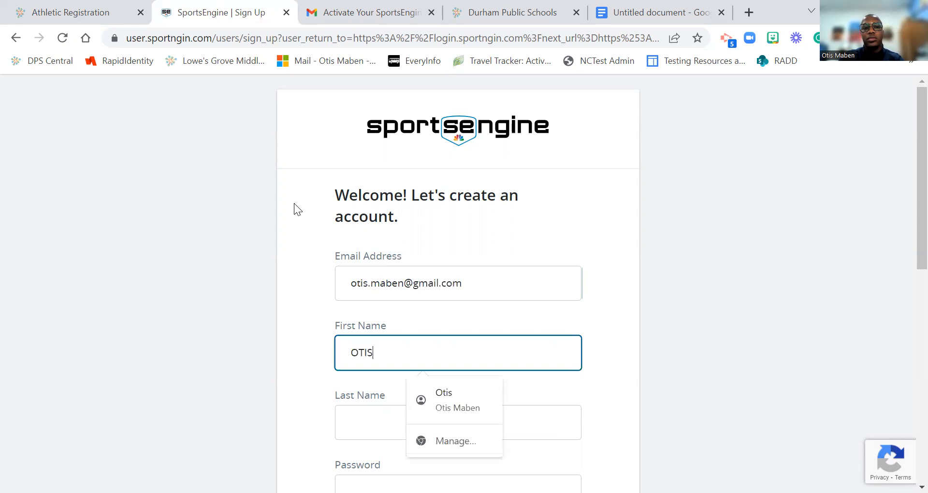
{"action": "key", "text": "Tab"}
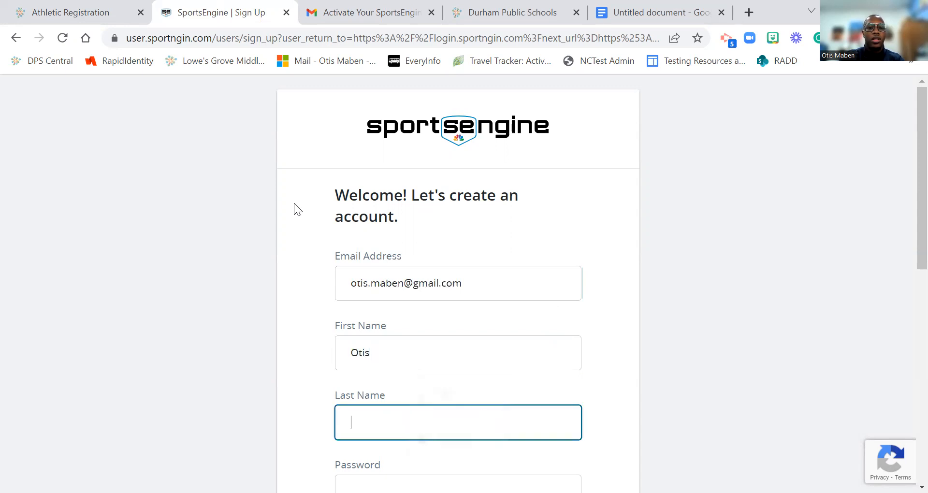
{"action": "key", "text": "Tab"}
{"action": "type", "text": "••"}
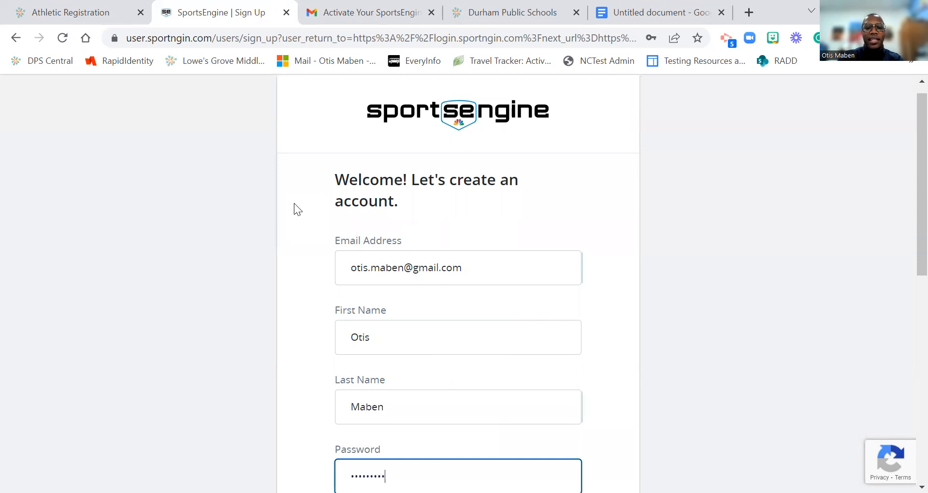
{"action": "type", "text": "•"}
{"action": "key", "text": "Tab"}
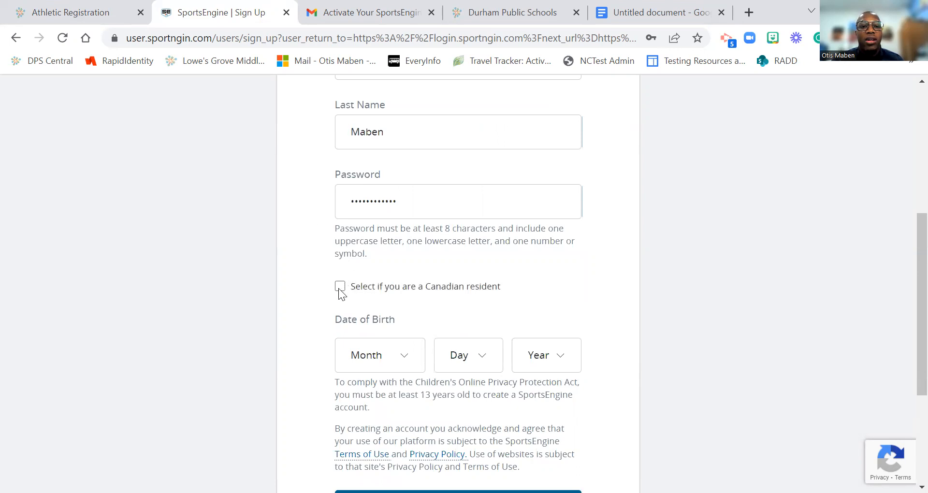
{"action": "left_click", "coordinate": [379, 370]}
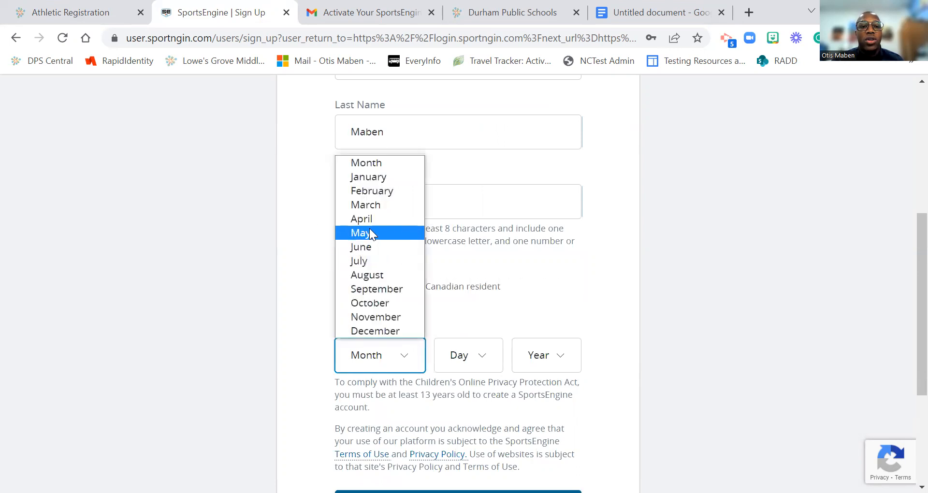
{"action": "left_click", "coordinate": [367, 175]}
{"action": "left_click", "coordinate": [460, 366]}
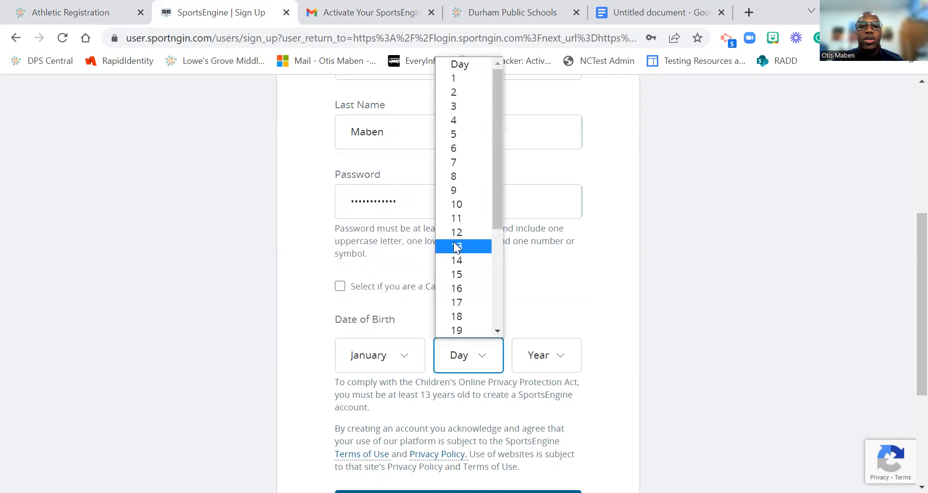
{"action": "left_click", "coordinate": [457, 246]}
{"action": "left_click", "coordinate": [534, 358]}
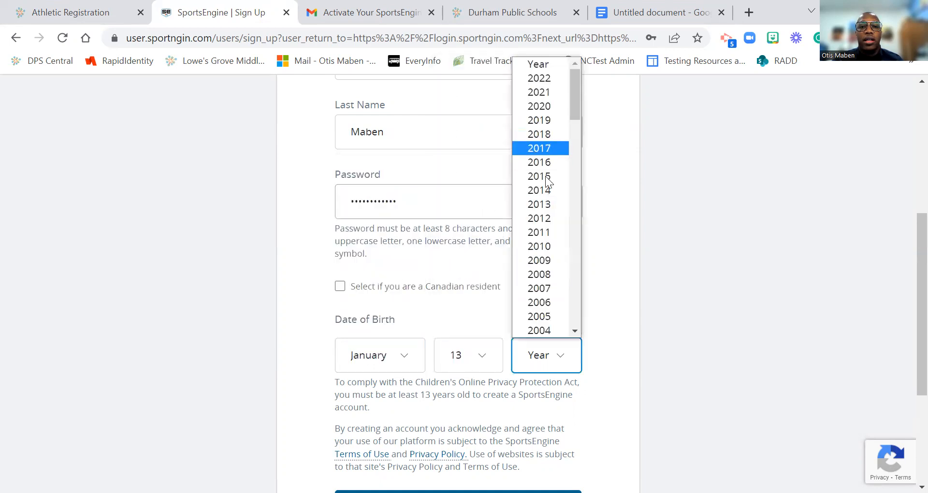
{"action": "scroll", "coordinate": [546, 241], "scroll_direction": "down", "scroll_amount": 6}
{"action": "scroll", "coordinate": [548, 270], "scroll_direction": "down", "scroll_amount": 5}
{"action": "scroll", "coordinate": [553, 150], "scroll_direction": "up", "scroll_amount": 5}
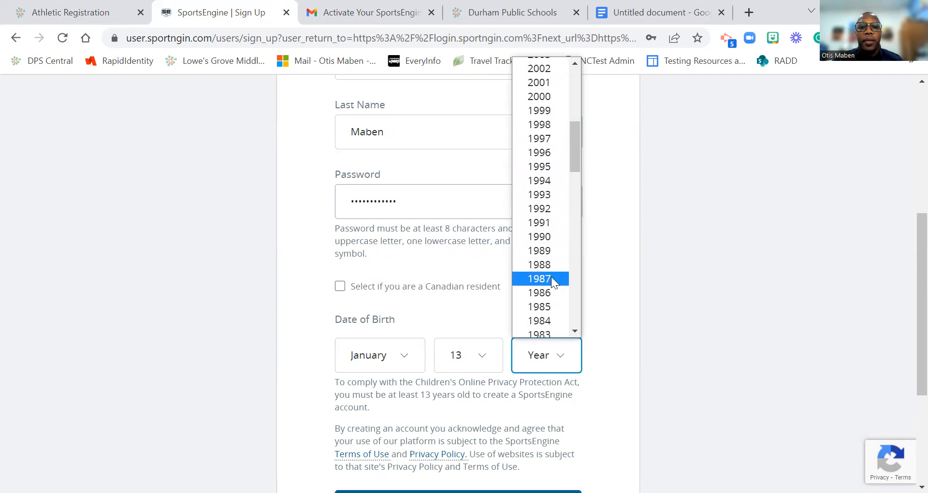
{"action": "left_click", "coordinate": [551, 278]}
{"action": "scroll", "coordinate": [532, 317], "scroll_direction": "down", "scroll_amount": 4}
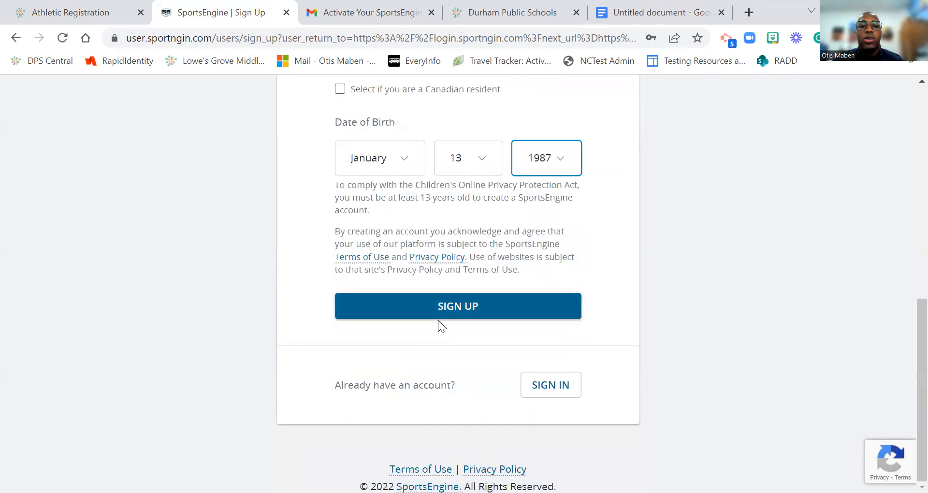
{"action": "left_click", "coordinate": [450, 314]}
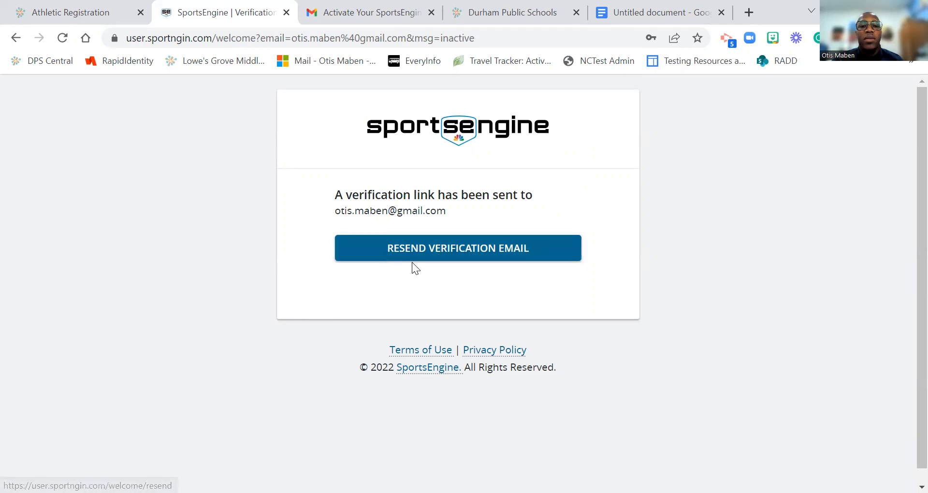
Step: Go to the dpsathletics.com site
{"action": "left_click", "coordinate": [218, 43]}
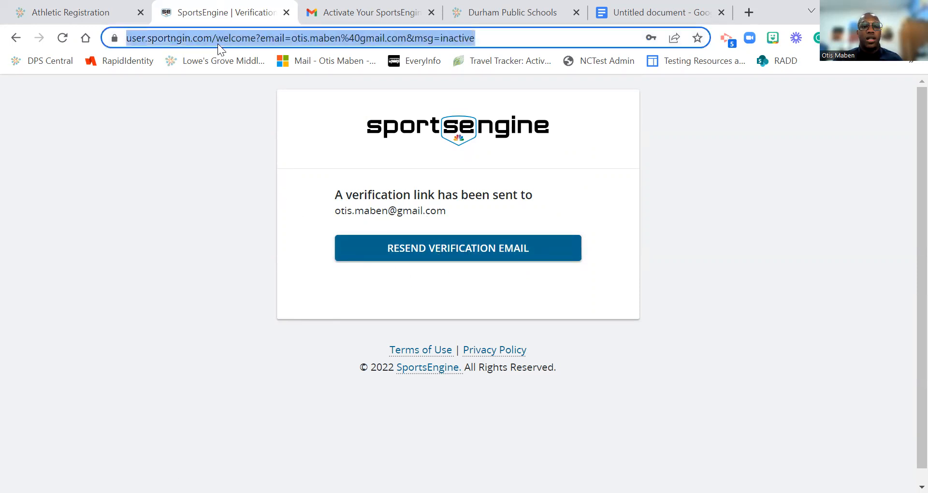
{"action": "type", "text": "dps"}
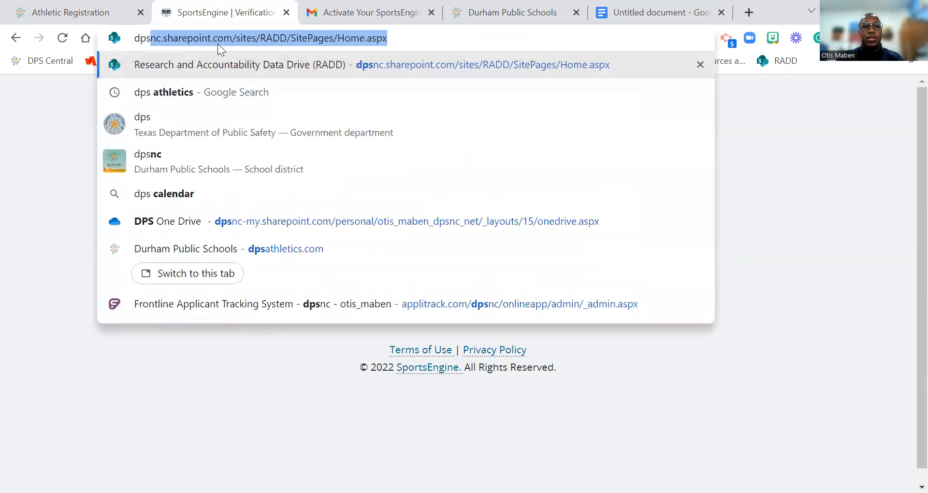
{"action": "type", "text": "a"}
{"action": "key", "text": "Return"}
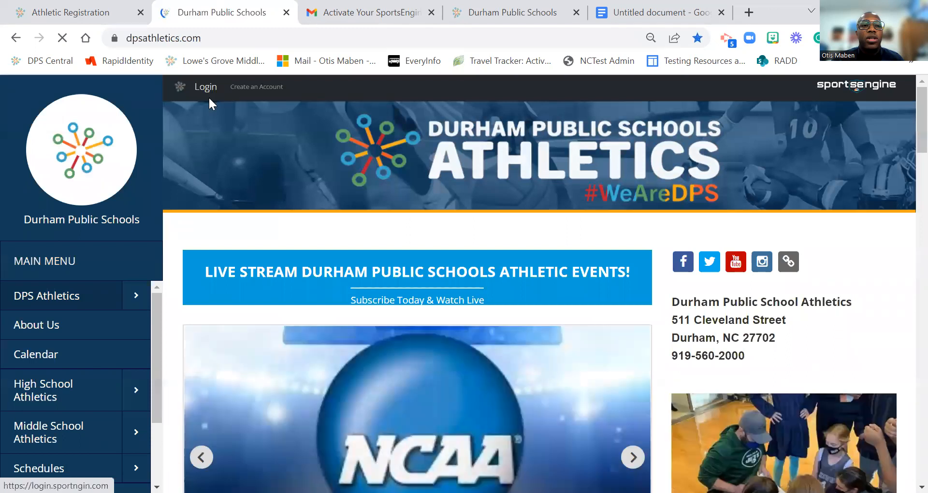
Step: Sign in with the account e-mail and password
{"action": "left_click", "coordinate": [209, 99]}
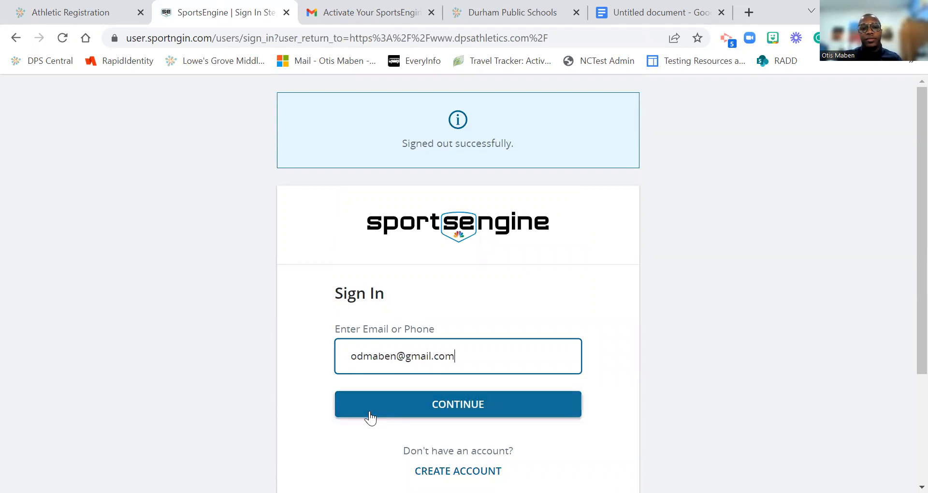
{"action": "left_click", "coordinate": [370, 416]}
{"action": "type", "text": "••••••••••"}
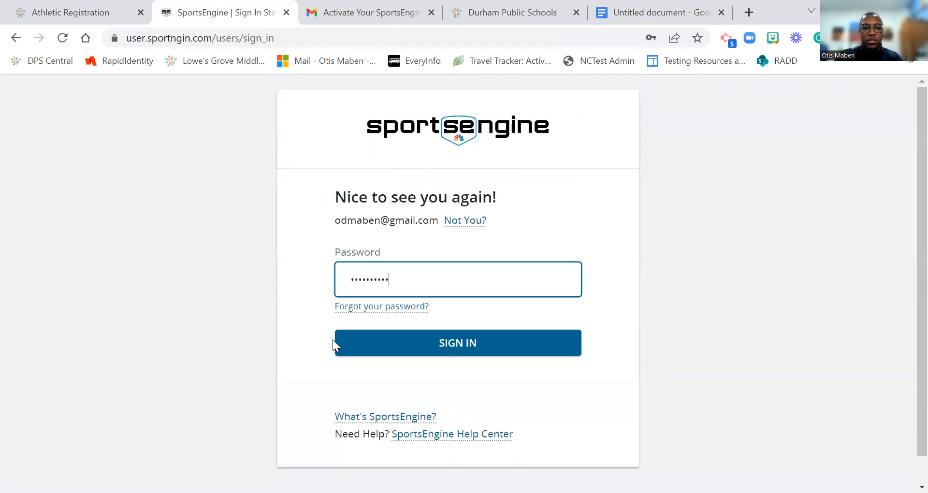
{"action": "key", "text": "BackSpace"}
{"action": "key", "text": "BackSpace"}
{"action": "key", "text": "BackSpace"}
{"action": "key", "text": "BackSpace"}
{"action": "key", "text": "BackSpace"}
{"action": "key", "text": "BackSpace"}
{"action": "key", "text": "BackSpace"}
{"action": "key", "text": "BackSpace"}
{"action": "key", "text": "BackSpace"}
{"action": "key", "text": "BackSpace"}
{"action": "type", "text": "••••••••••••"}
{"action": "key", "text": "Return"}
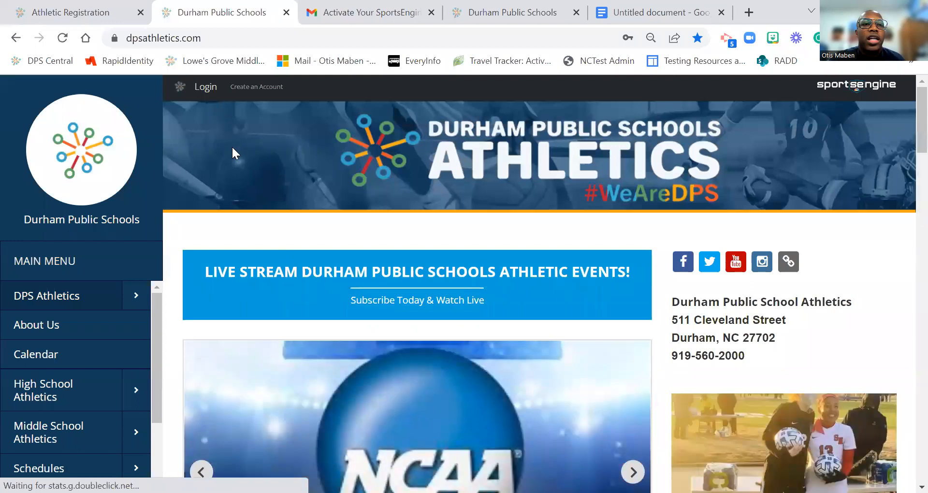
Step: Log in, open Middle School Athletics > Rogers Herr > Athletic Registration, and start the Rogers Herr Middle School registration
{"action": "left_click", "coordinate": [205, 88]}
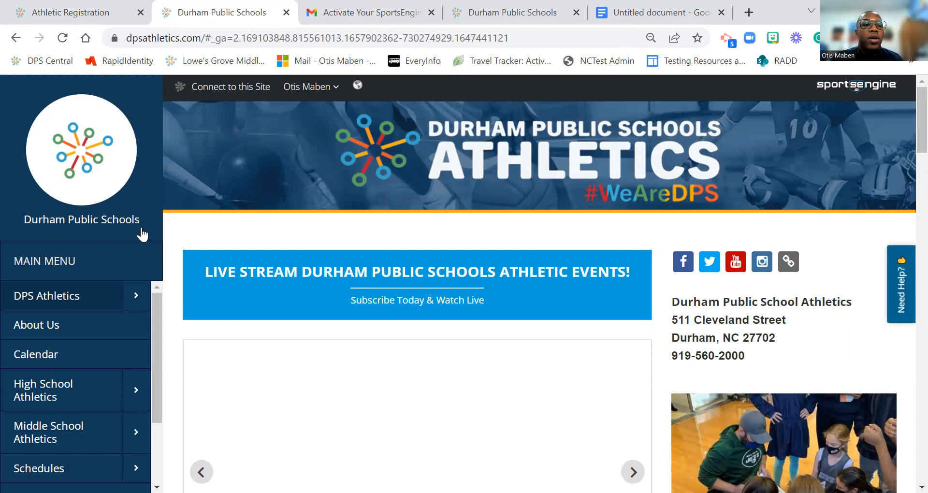
{"action": "scroll", "coordinate": [43, 389], "scroll_direction": "down", "scroll_amount": 2}
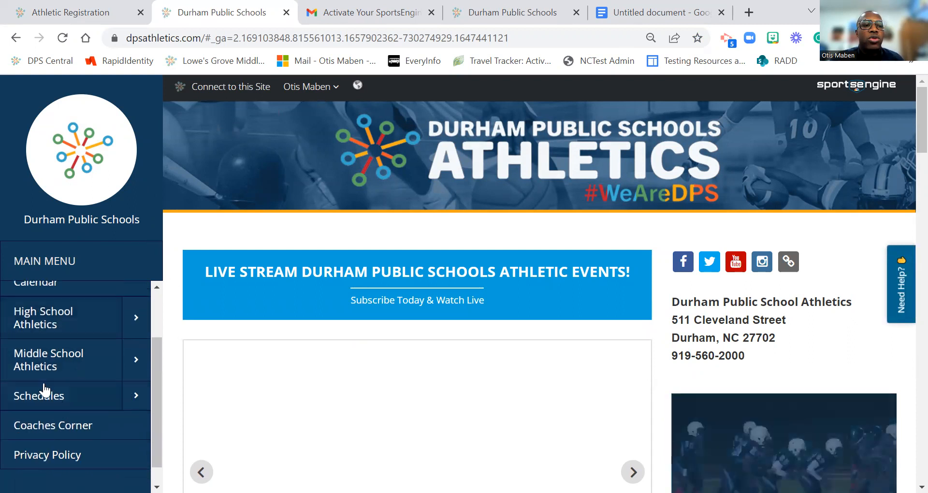
{"action": "left_click", "coordinate": [136, 360]}
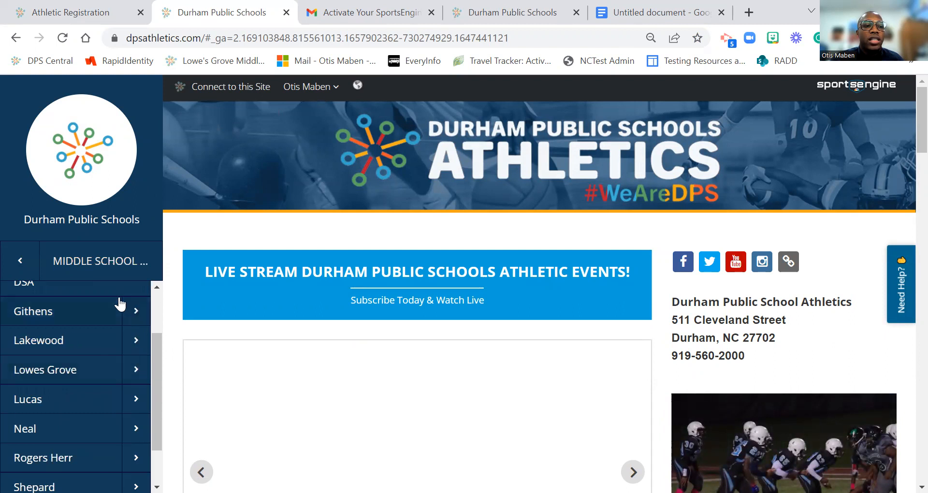
{"action": "scroll", "coordinate": [119, 382], "scroll_direction": "down", "scroll_amount": 1}
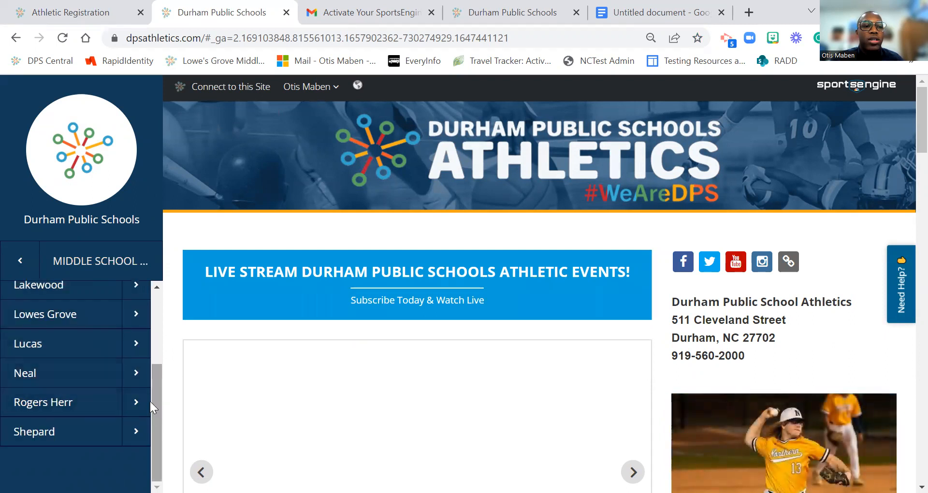
{"action": "left_click", "coordinate": [132, 405]}
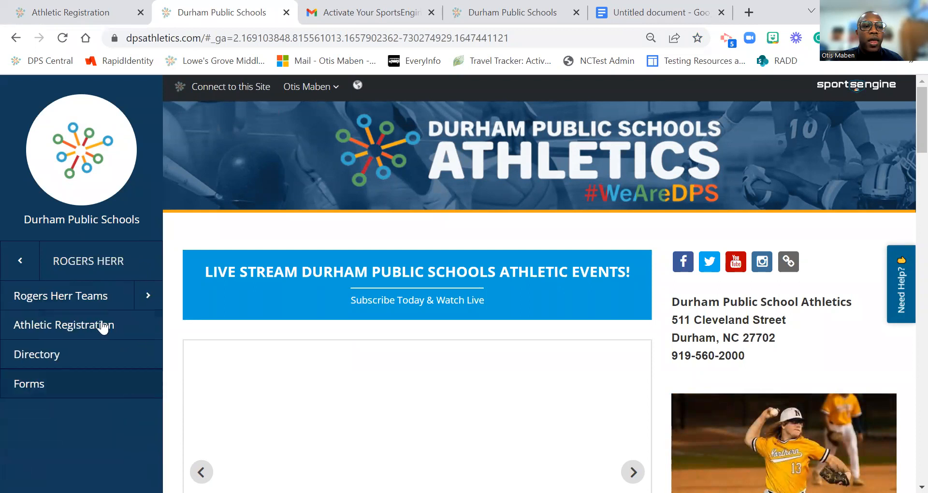
{"action": "left_click", "coordinate": [46, 333]}
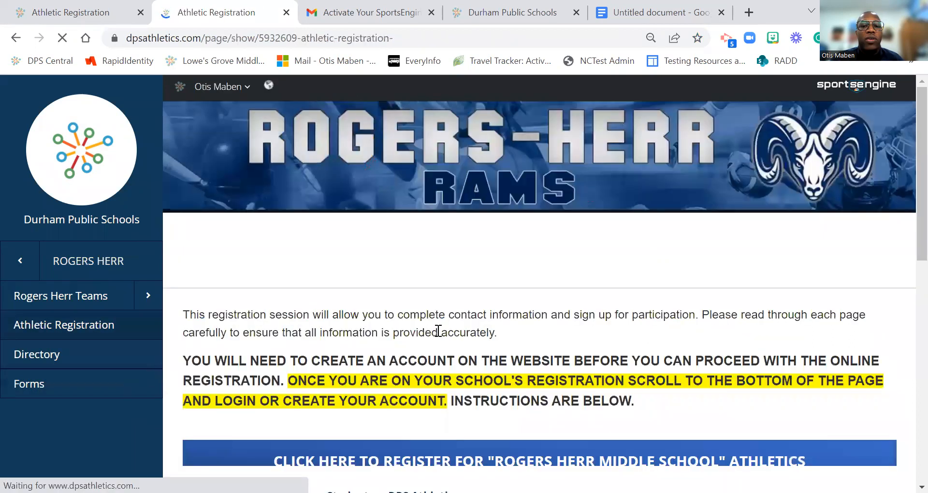
{"action": "scroll", "coordinate": [440, 334], "scroll_direction": "down", "scroll_amount": 3}
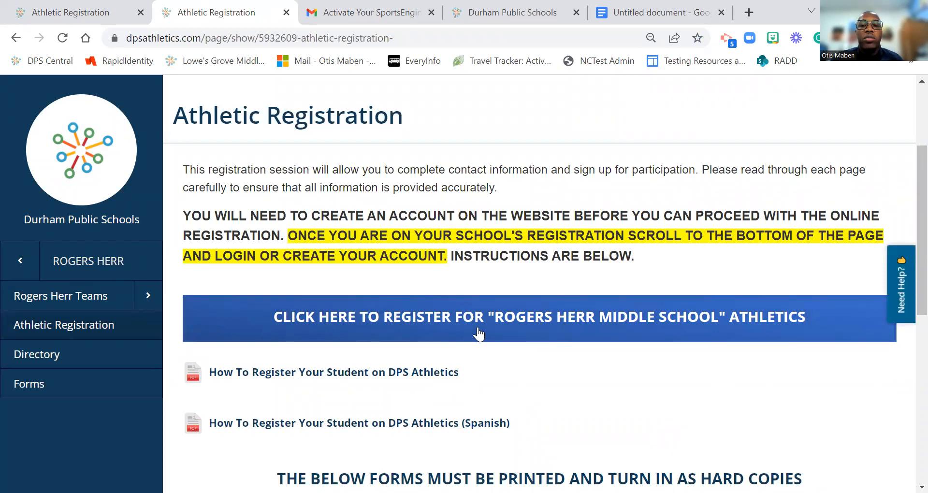
{"action": "left_click", "coordinate": [478, 328]}
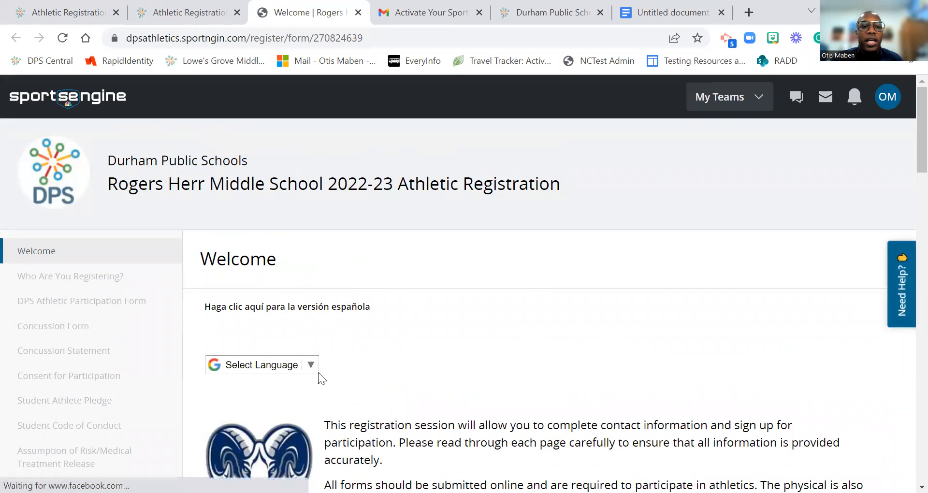
{"action": "scroll", "coordinate": [309, 377], "scroll_direction": "down", "scroll_amount": 1}
{"action": "scroll", "coordinate": [301, 300], "scroll_direction": "down", "scroll_amount": 1}
{"action": "left_click", "coordinate": [305, 296]}
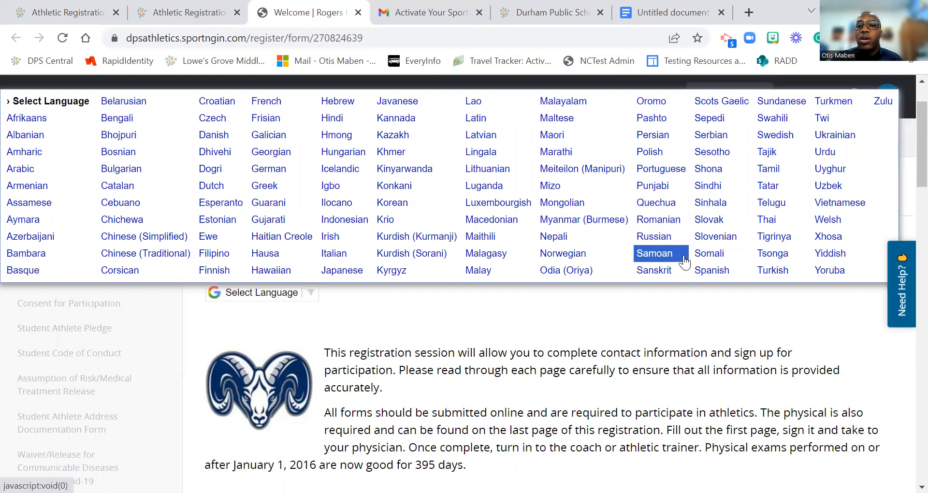
{"action": "left_click", "coordinate": [619, 311]}
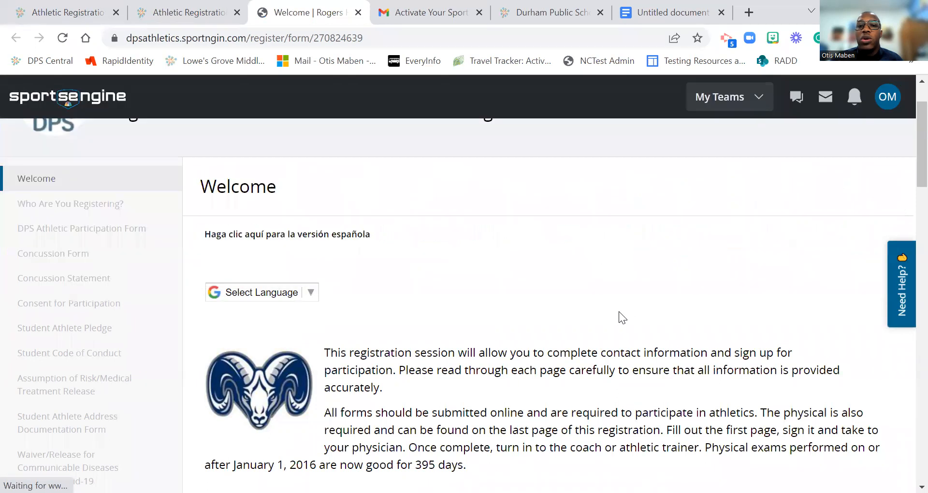
{"action": "scroll", "coordinate": [615, 314], "scroll_direction": "down", "scroll_amount": 3}
{"action": "scroll", "coordinate": [431, 255], "scroll_direction": "down", "scroll_amount": 1}
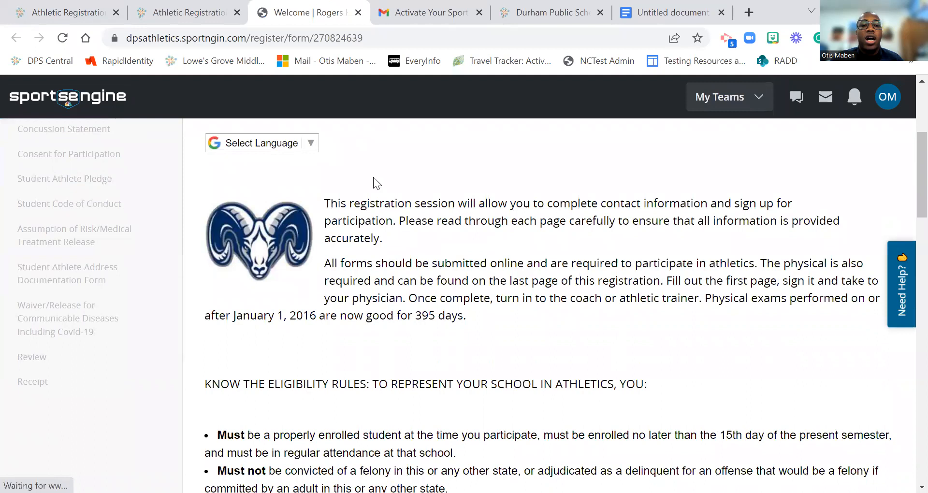
{"action": "scroll", "coordinate": [373, 188], "scroll_direction": "down", "scroll_amount": 4}
{"action": "scroll", "coordinate": [374, 244], "scroll_direction": "down", "scroll_amount": 1}
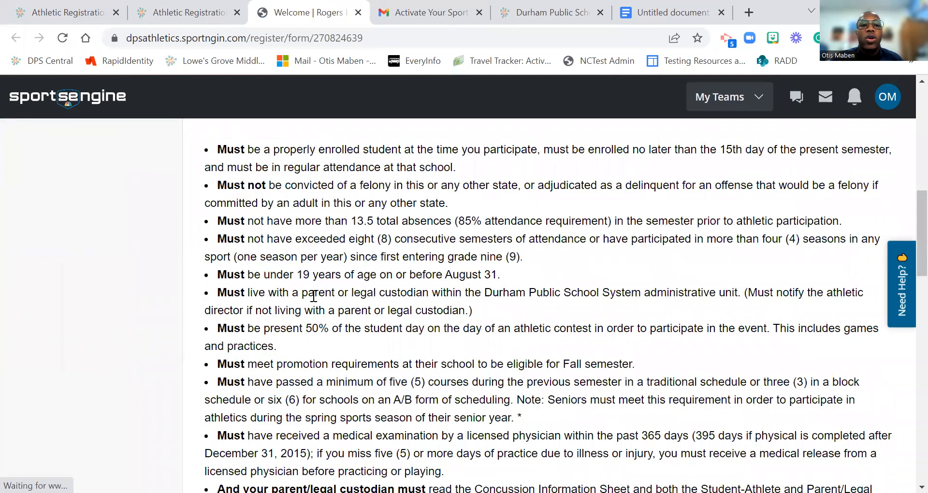
{"action": "scroll", "coordinate": [334, 308], "scroll_direction": "down", "scroll_amount": 3}
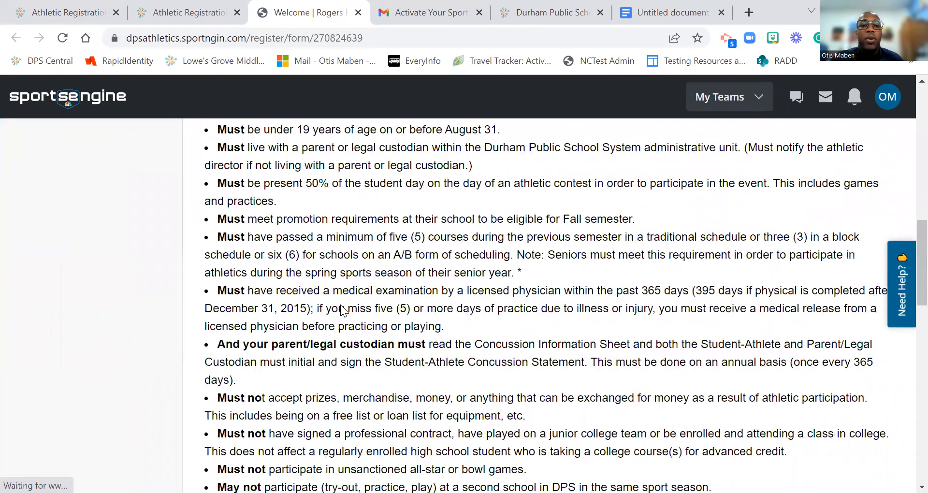
{"action": "scroll", "coordinate": [341, 310], "scroll_direction": "down", "scroll_amount": 2}
{"action": "scroll", "coordinate": [488, 291], "scroll_direction": "down", "scroll_amount": 3}
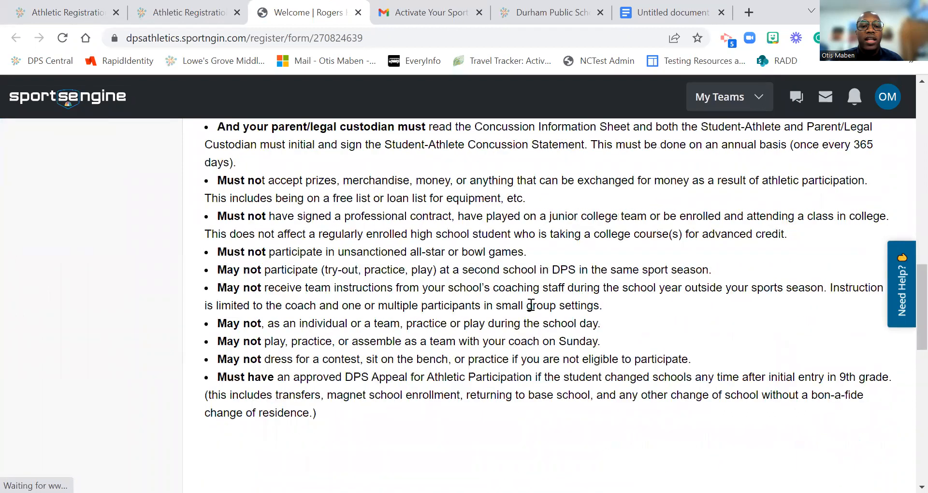
{"action": "scroll", "coordinate": [254, 305], "scroll_direction": "down", "scroll_amount": 4}
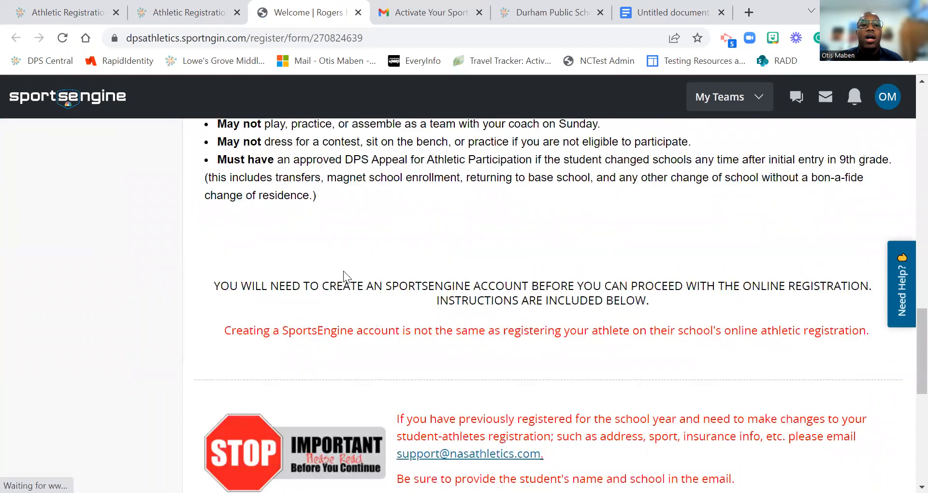
{"action": "scroll", "coordinate": [343, 270], "scroll_direction": "down", "scroll_amount": 3}
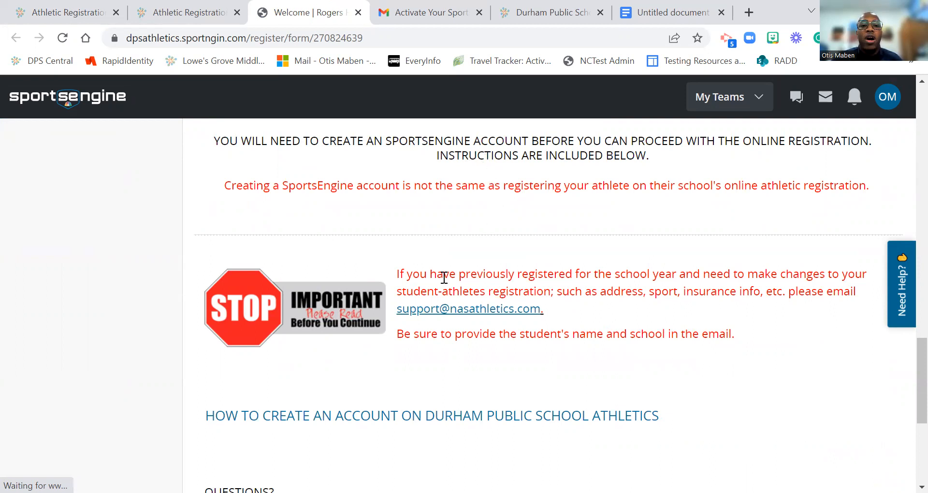
{"action": "scroll", "coordinate": [357, 332], "scroll_direction": "down", "scroll_amount": 1}
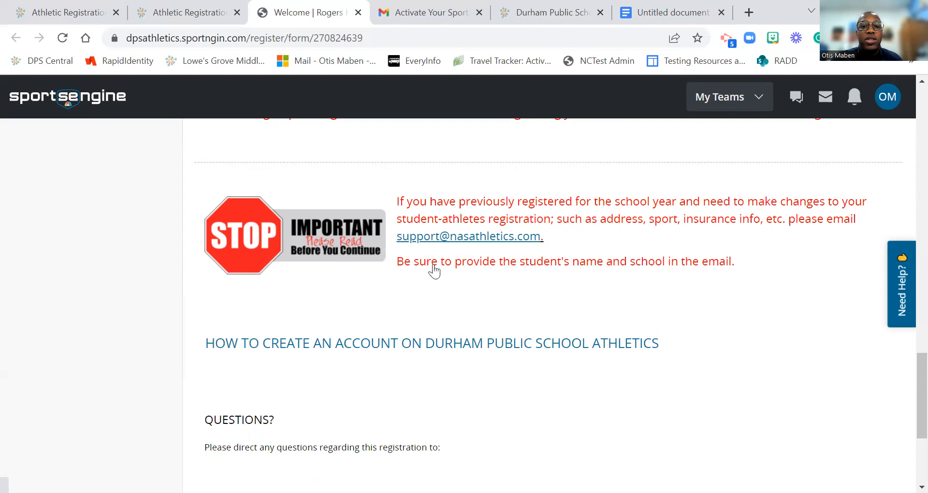
{"action": "scroll", "coordinate": [559, 206], "scroll_direction": "down", "scroll_amount": 2}
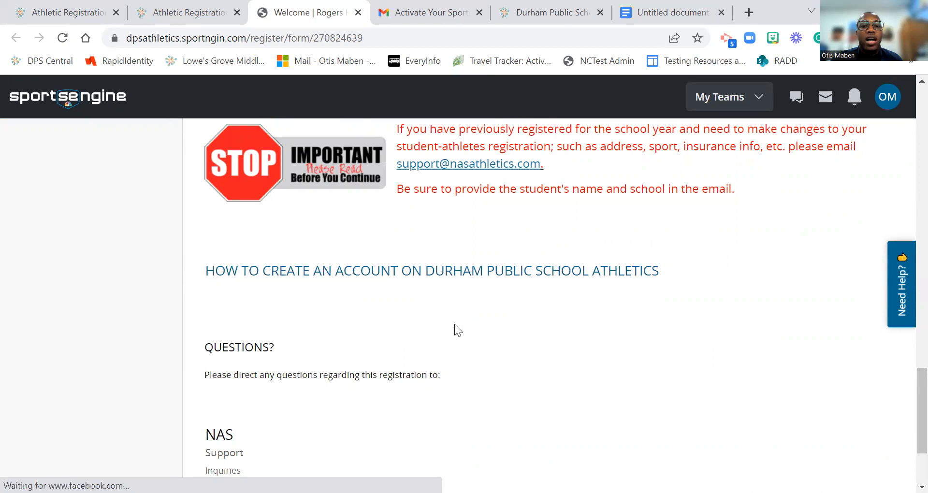
{"action": "scroll", "coordinate": [416, 300], "scroll_direction": "down", "scroll_amount": 3}
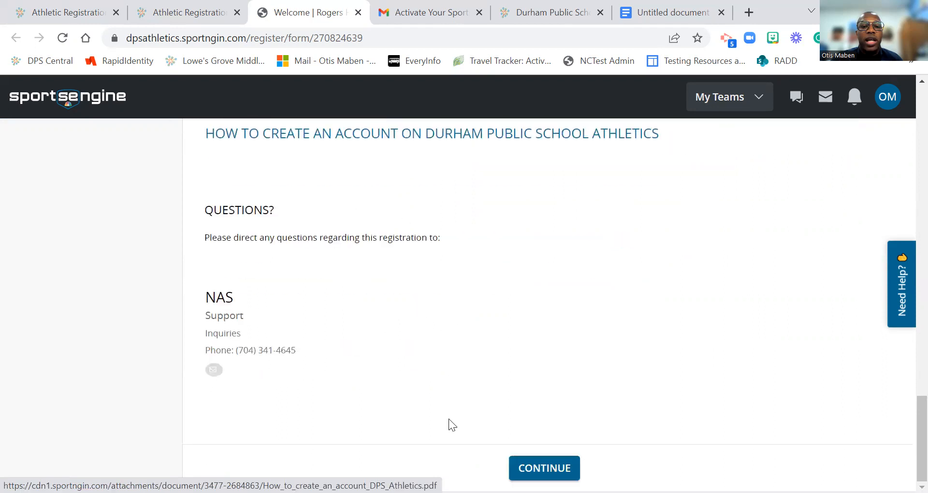
Step: Move past the welcome page and register a new player with their first and last name
{"action": "left_click", "coordinate": [544, 468]}
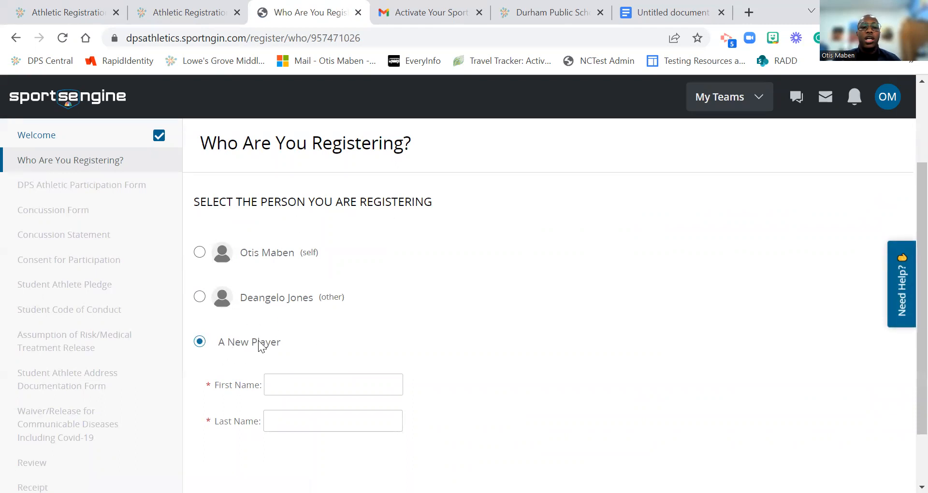
{"action": "left_click", "coordinate": [275, 387]}
{"action": "left_click", "coordinate": [275, 385]}
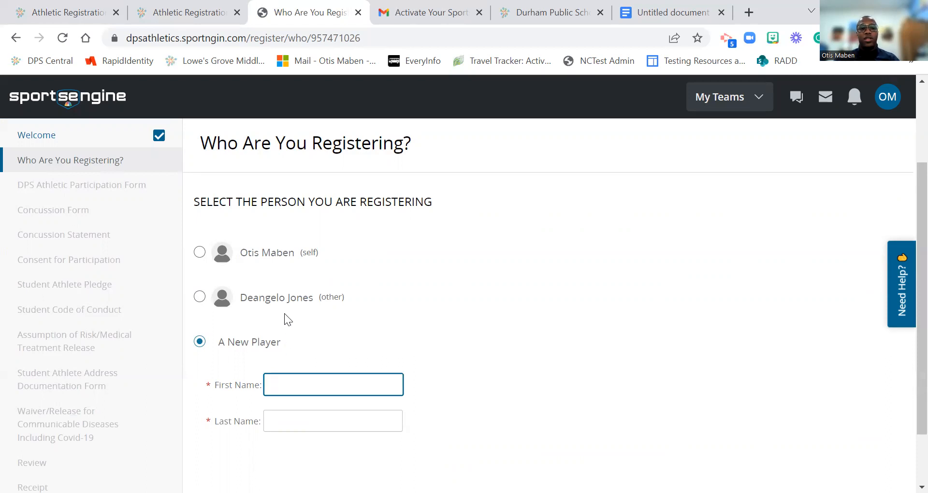
{"action": "key", "text": "Tab"}
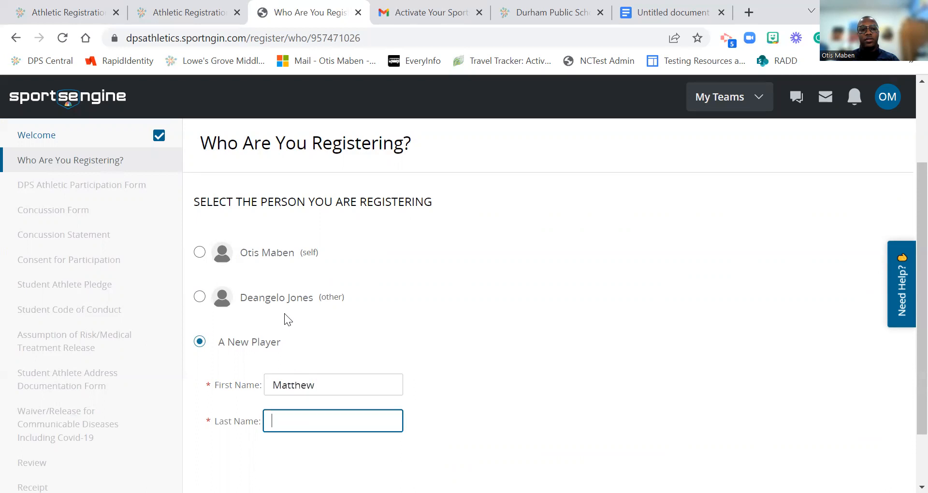
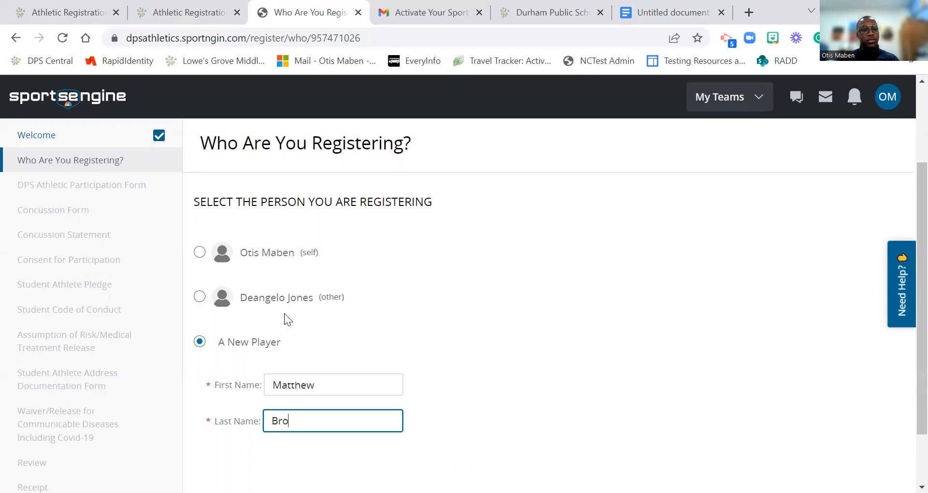
{"action": "scroll", "coordinate": [285, 313], "scroll_direction": "down", "scroll_amount": 2}
{"action": "left_click", "coordinate": [543, 445]}
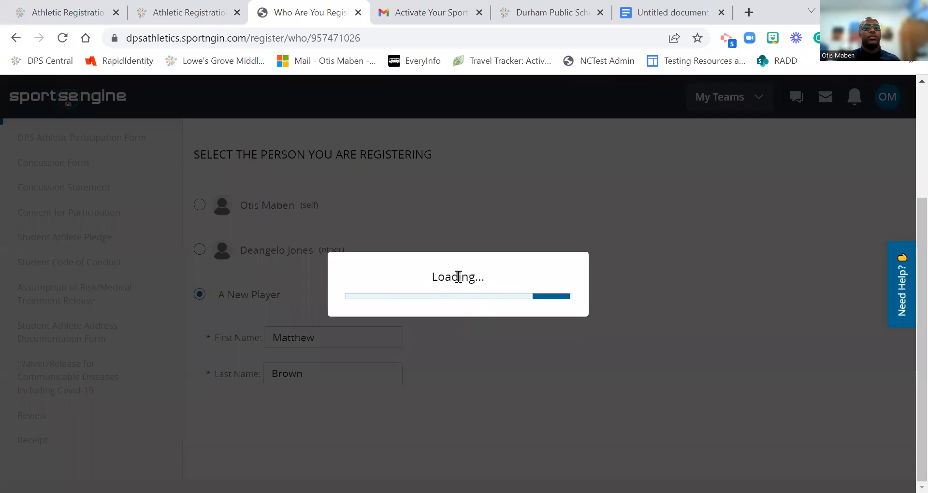
{"action": "scroll", "coordinate": [409, 314], "scroll_direction": "down", "scroll_amount": 5}
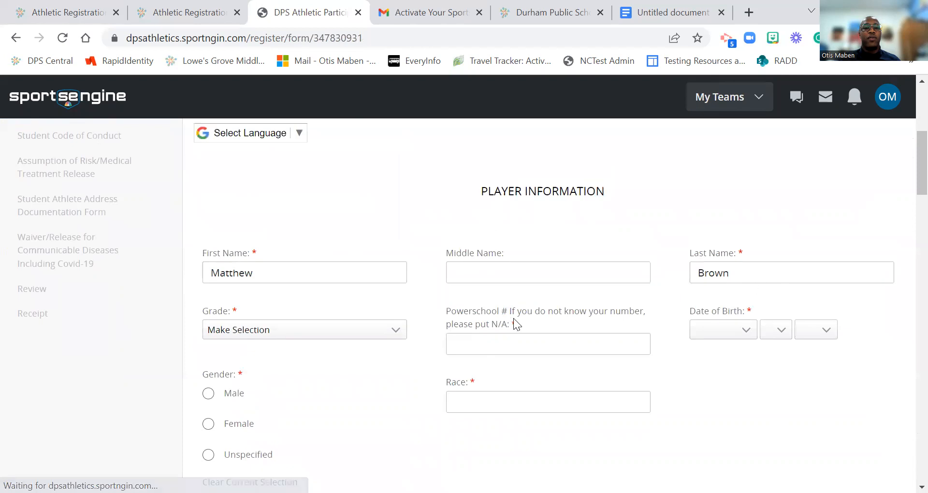
{"action": "left_click", "coordinate": [374, 331]}
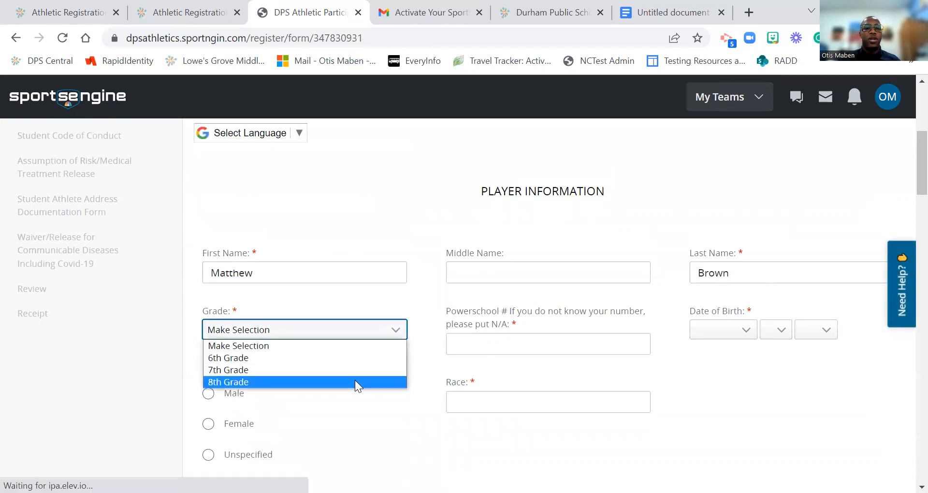
{"action": "left_click", "coordinate": [481, 339]}
{"action": "type", "text": "N/A"}
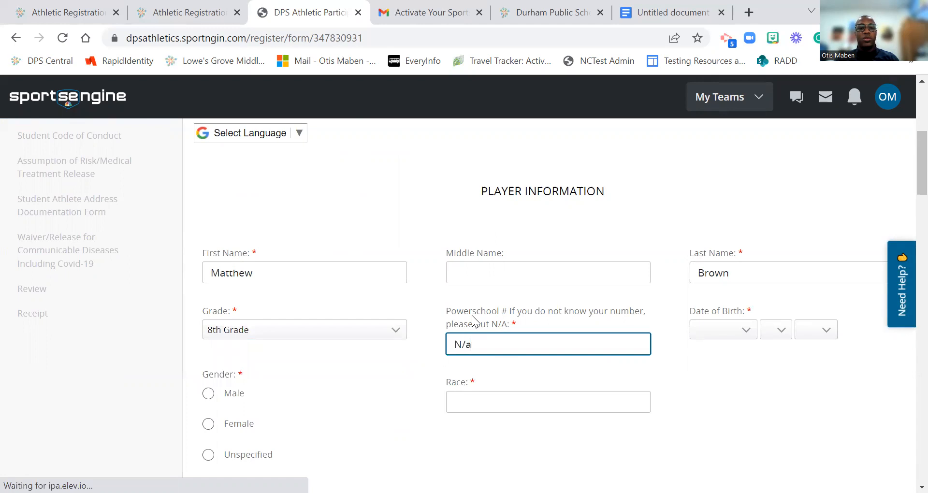
{"action": "left_click", "coordinate": [707, 341]}
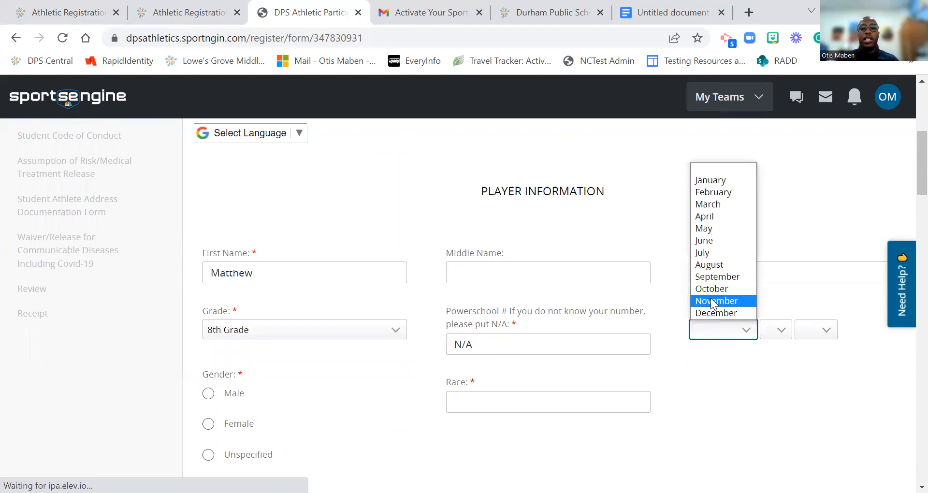
{"action": "left_click", "coordinate": [707, 180]}
{"action": "left_click", "coordinate": [776, 330]}
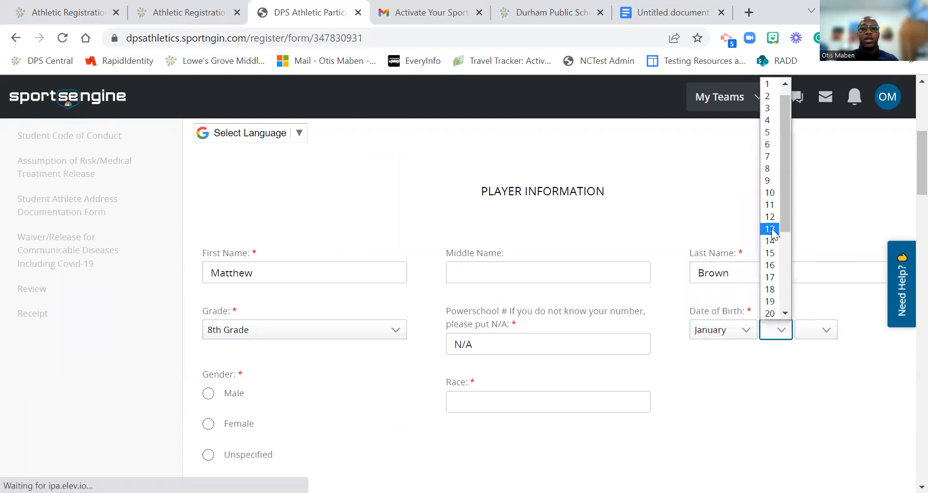
{"action": "left_click", "coordinate": [769, 228]}
{"action": "left_click", "coordinate": [808, 340]}
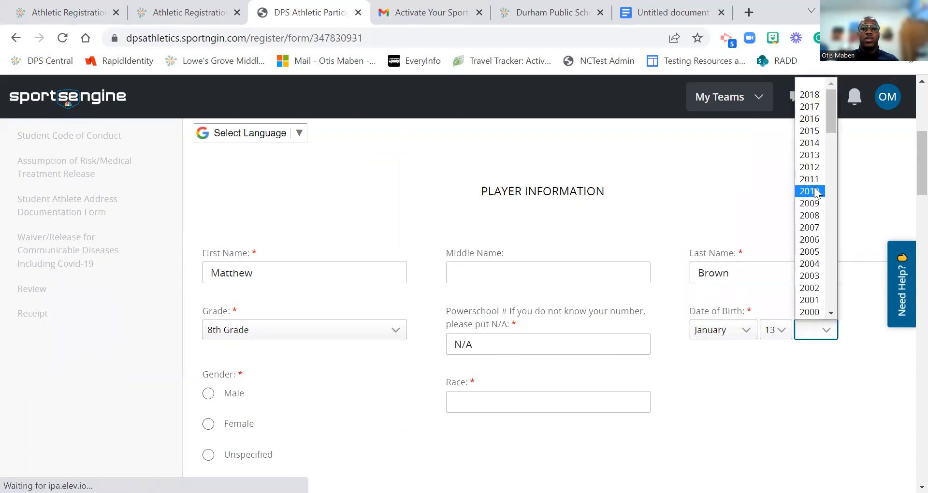
{"action": "left_click", "coordinate": [816, 192]}
Step: Mark the player's gender as Male and race as African American
{"action": "scroll", "coordinate": [251, 355], "scroll_direction": "down", "scroll_amount": 2}
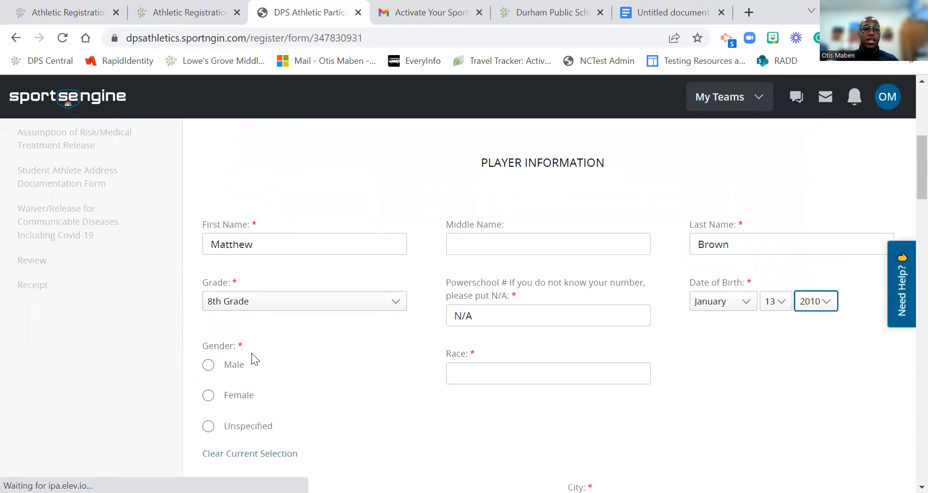
{"action": "left_click", "coordinate": [233, 323]}
{"action": "left_click", "coordinate": [472, 322]}
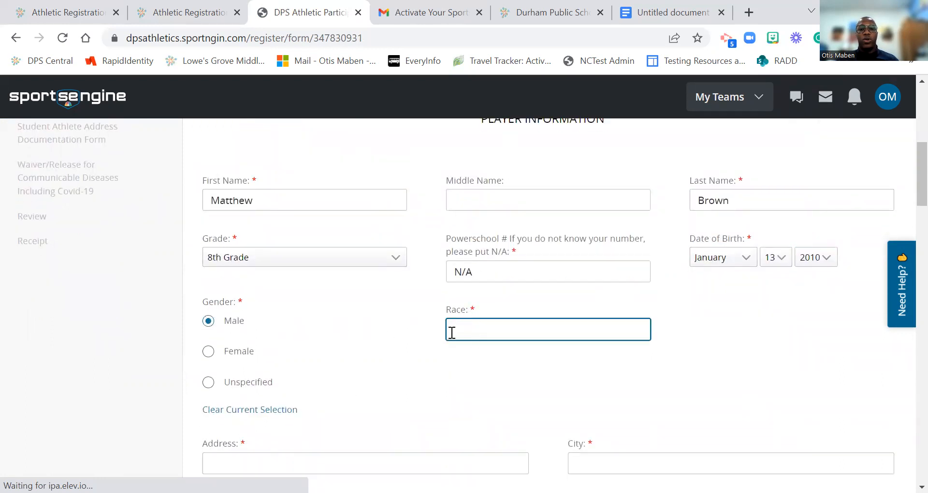
{"action": "type", "text": "African America"}
{"action": "key", "text": "BackSpace"}
{"action": "type", "text": "American"}
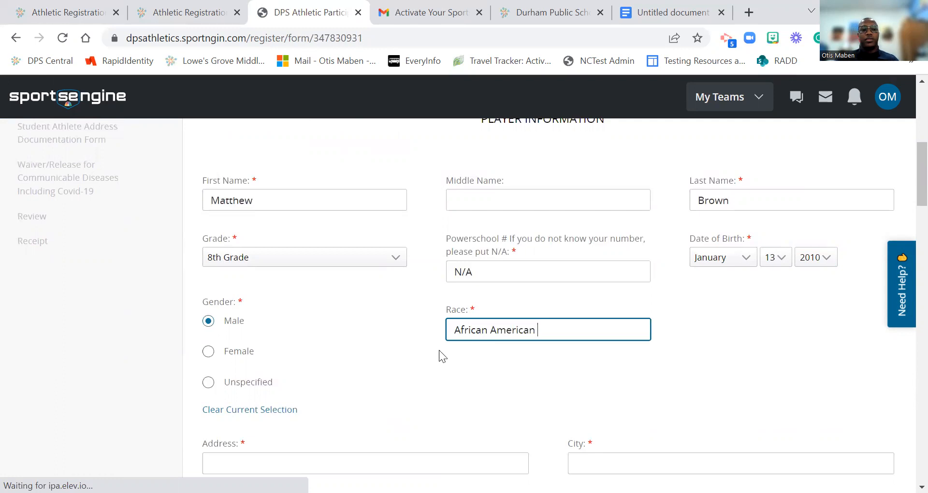
Step: Enter the player's home street address, state NC, city and postal code
{"action": "scroll", "coordinate": [439, 350], "scroll_direction": "down", "scroll_amount": 3}
{"action": "left_click", "coordinate": [346, 315]}
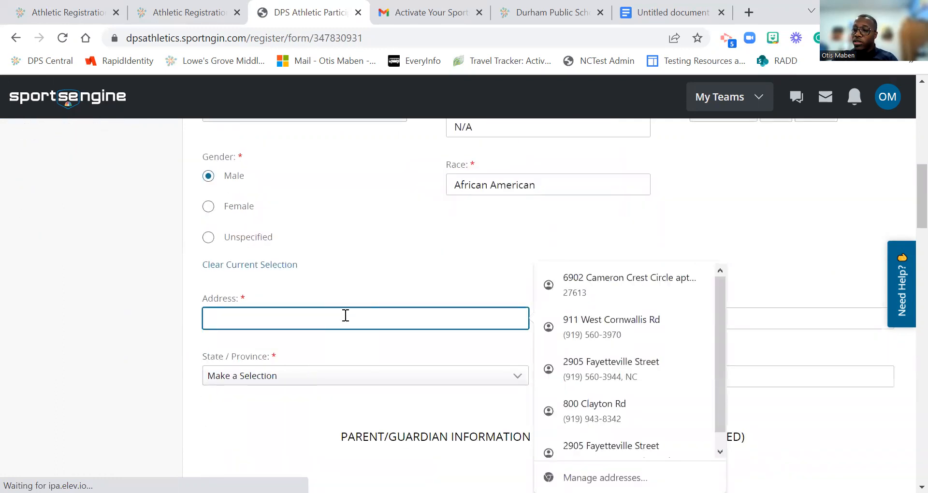
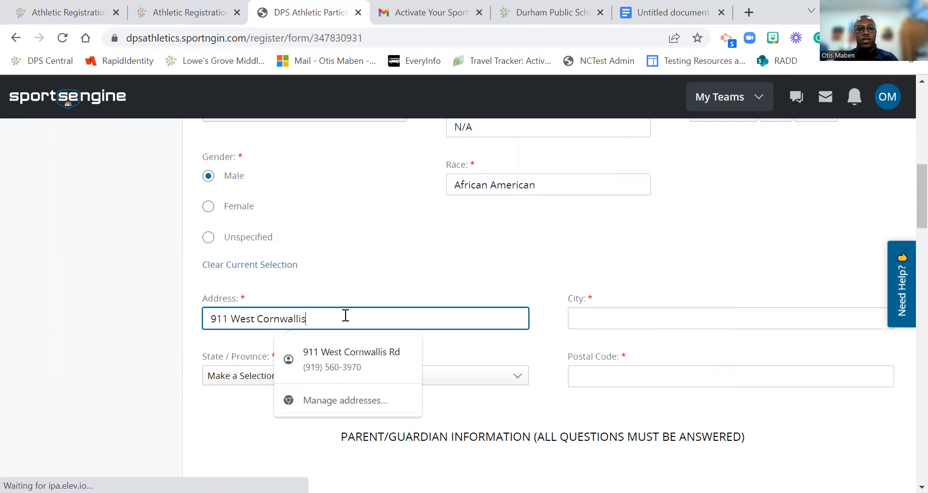
{"action": "key", "text": "Tab"}
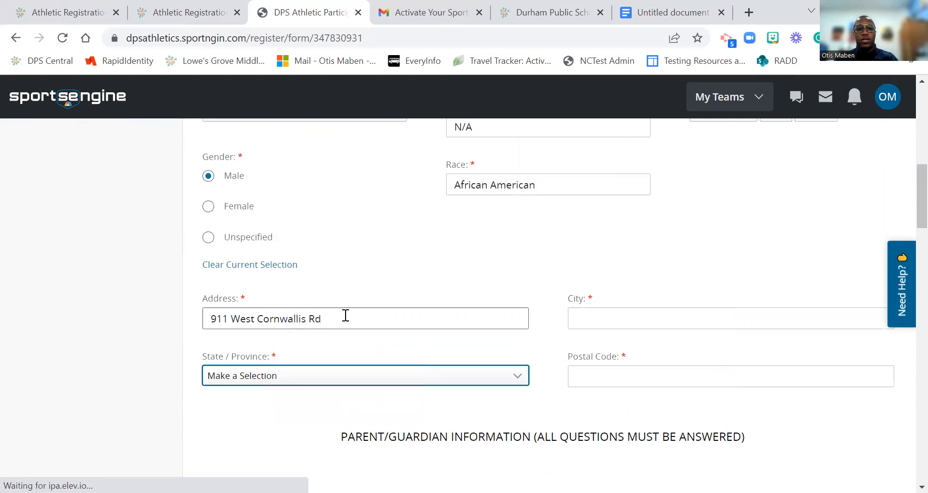
{"action": "type", "text": "nc"}
{"action": "key", "text": "Tab"}
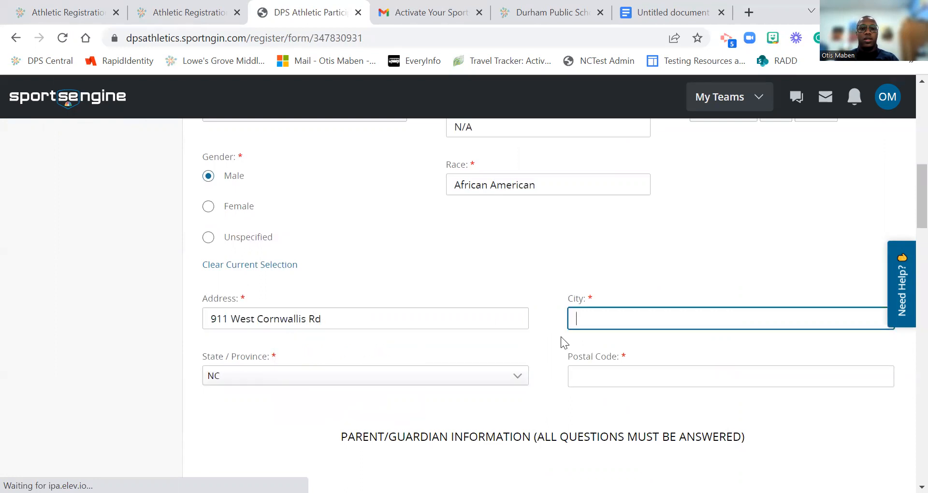
{"action": "type", "text": "d"}
{"action": "key", "text": "BackSpace"}
{"action": "type", "text": "Durham"}
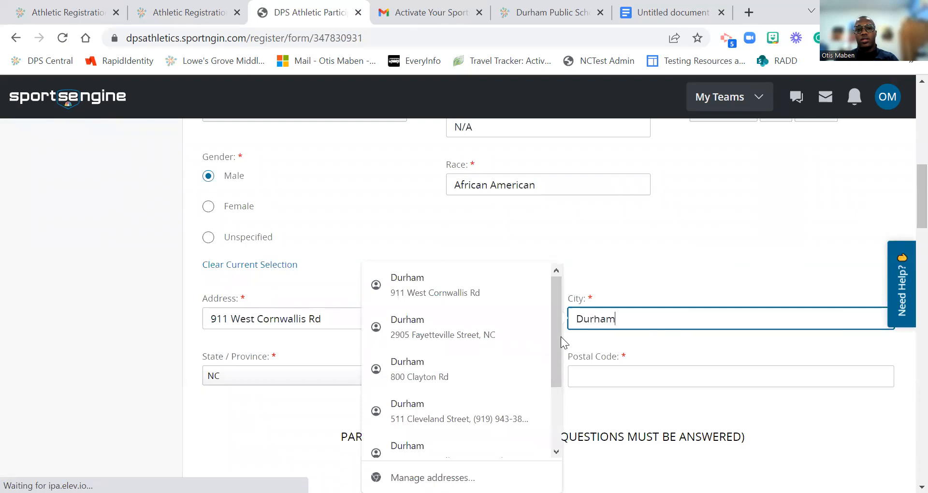
{"action": "key", "text": "Tab"}
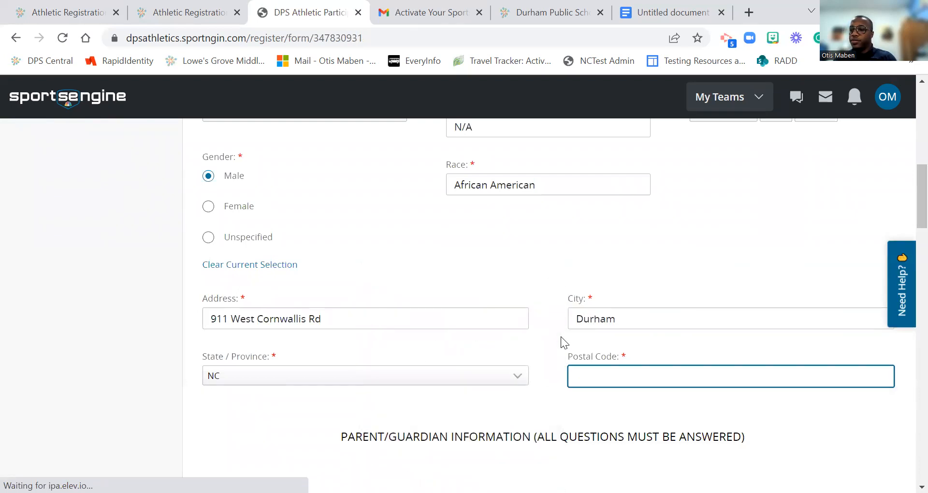
{"action": "type", "text": "2770"}
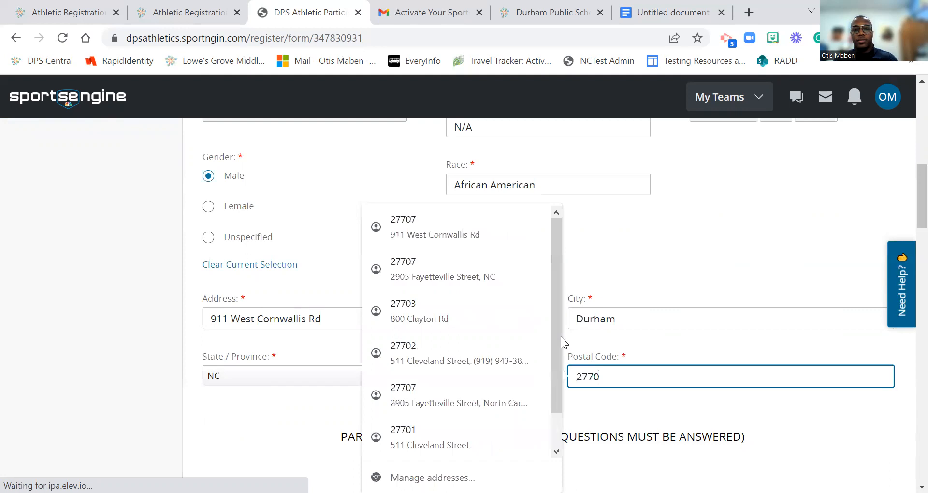
{"action": "type", "text": "7"}
{"action": "scroll", "coordinate": [560, 336], "scroll_direction": "down", "scroll_amount": 3}
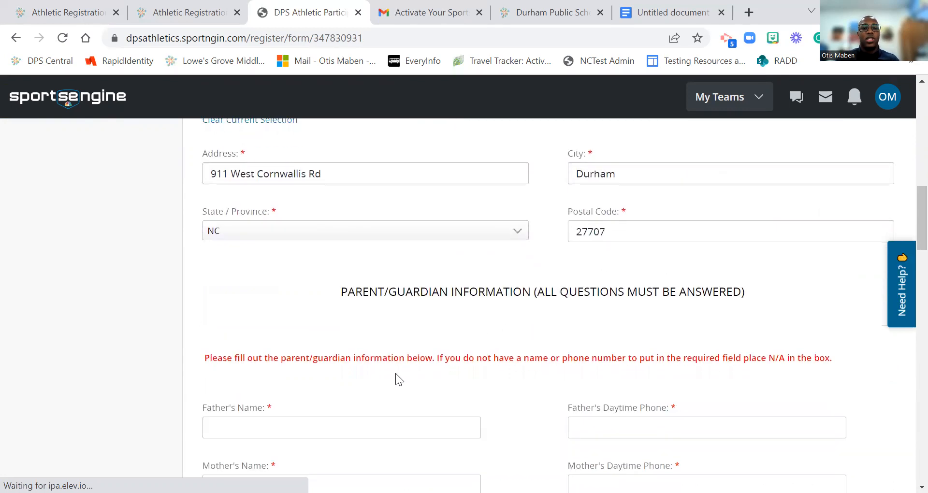
Step: Enter the father's and mother's full names
{"action": "scroll", "coordinate": [330, 405], "scroll_direction": "down", "scroll_amount": 2}
{"action": "left_click", "coordinate": [292, 357]}
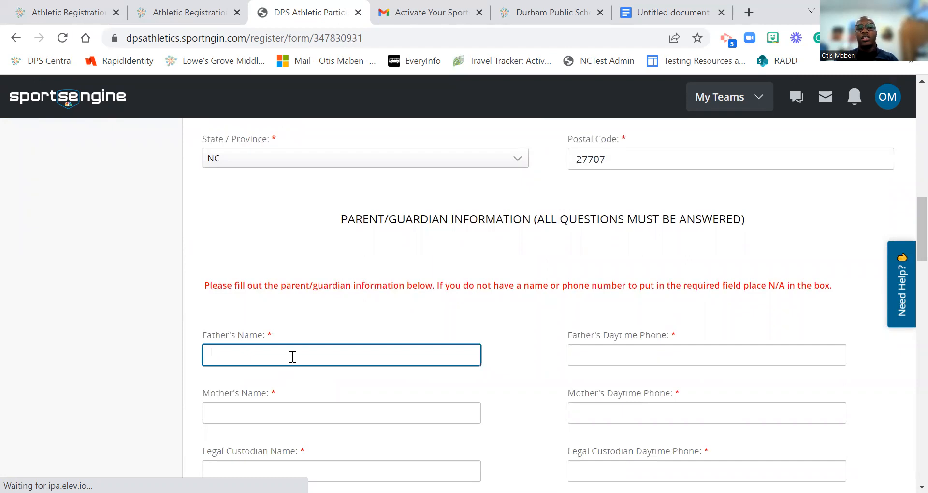
{"action": "key", "text": "Tab"}
{"action": "left_click", "coordinate": [293, 357]}
{"action": "key", "text": "Tab"}
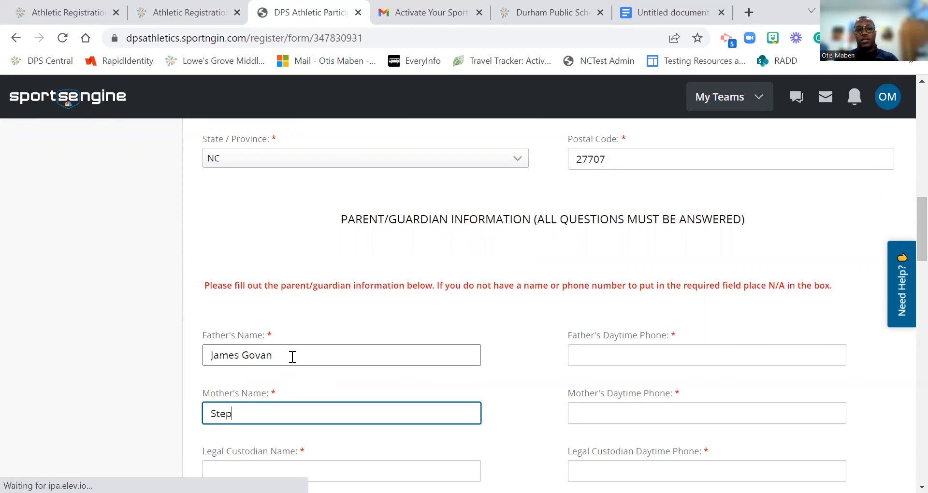
Step: Enter the father's and mother's daytime phone numbers
{"action": "left_click", "coordinate": [604, 349]}
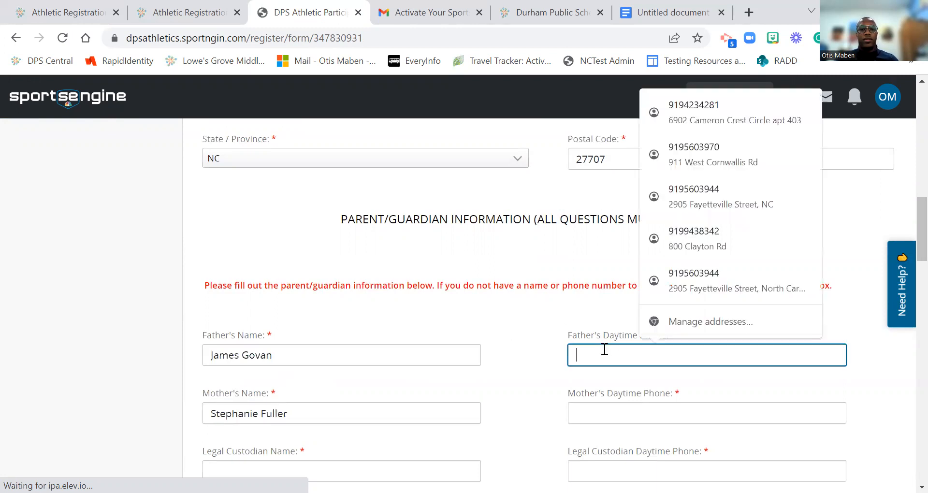
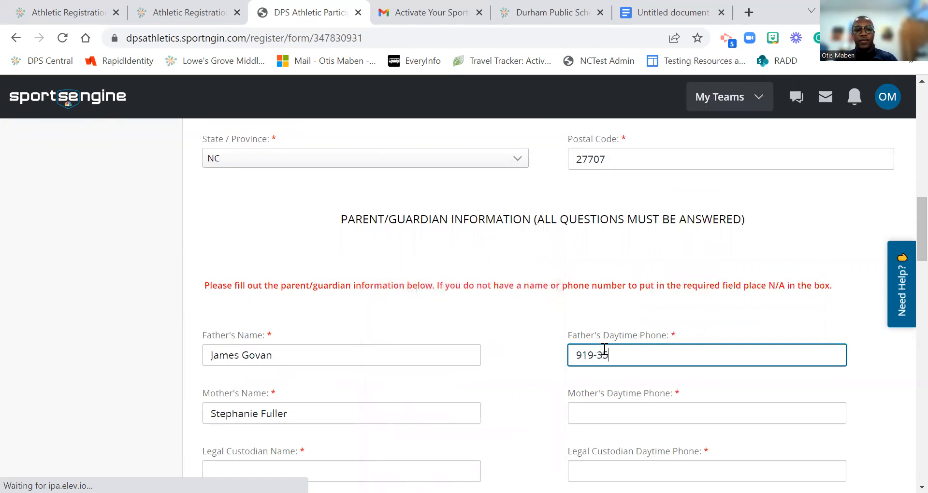
{"action": "left_click", "coordinate": [601, 409]}
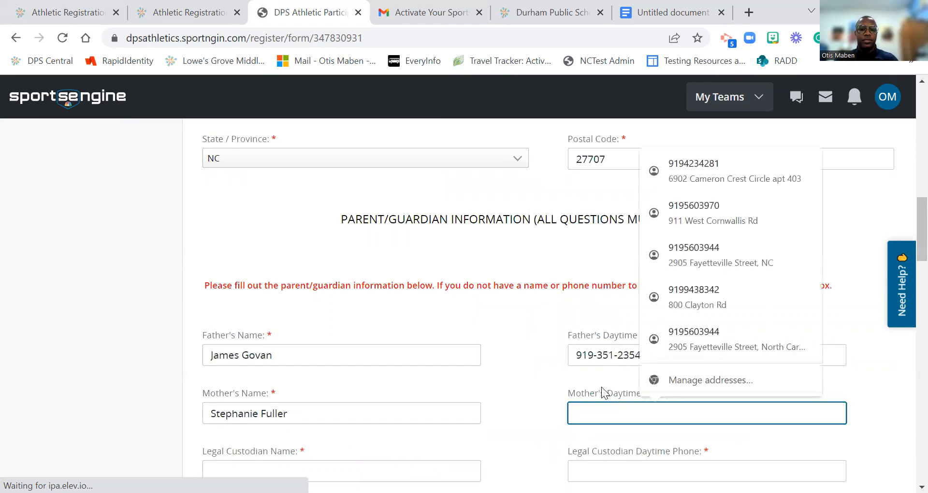
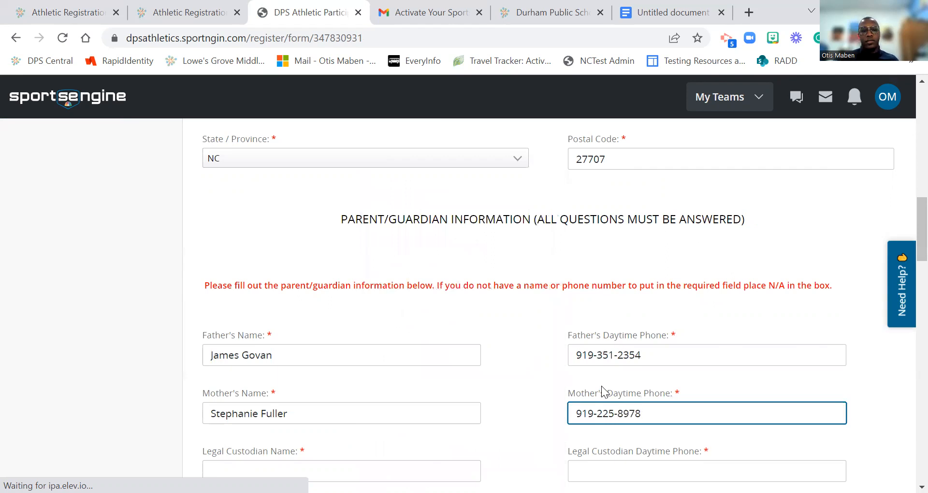
{"action": "scroll", "coordinate": [603, 391], "scroll_direction": "down", "scroll_amount": 3}
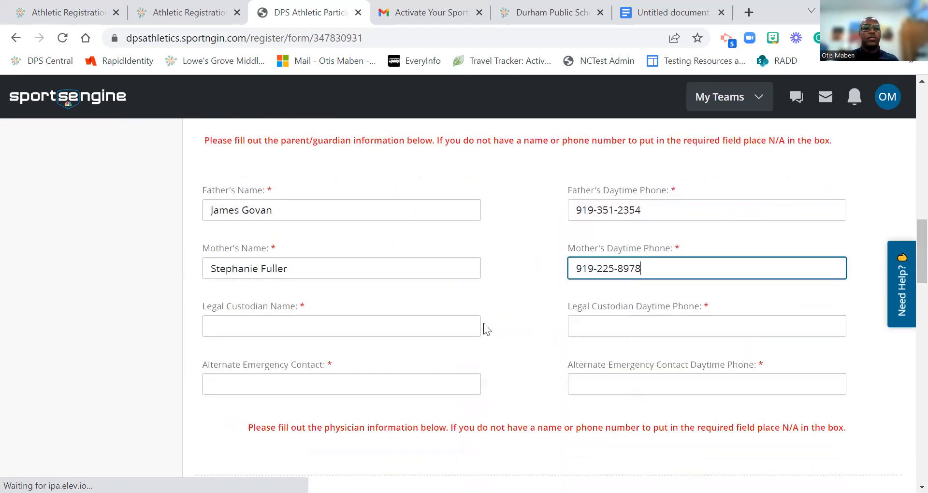
Step: Fill in the alternate emergency contact's name and phone number
{"action": "left_click", "coordinate": [359, 320]}
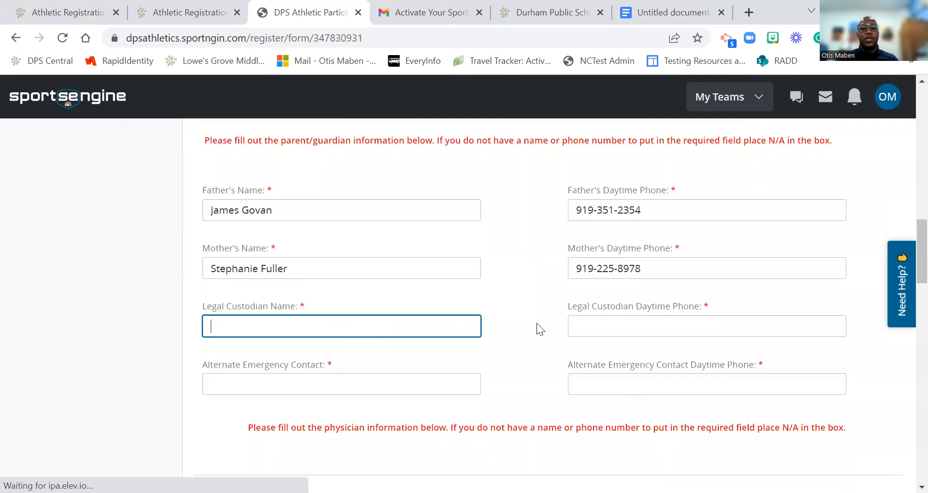
{"action": "left_click", "coordinate": [301, 389]}
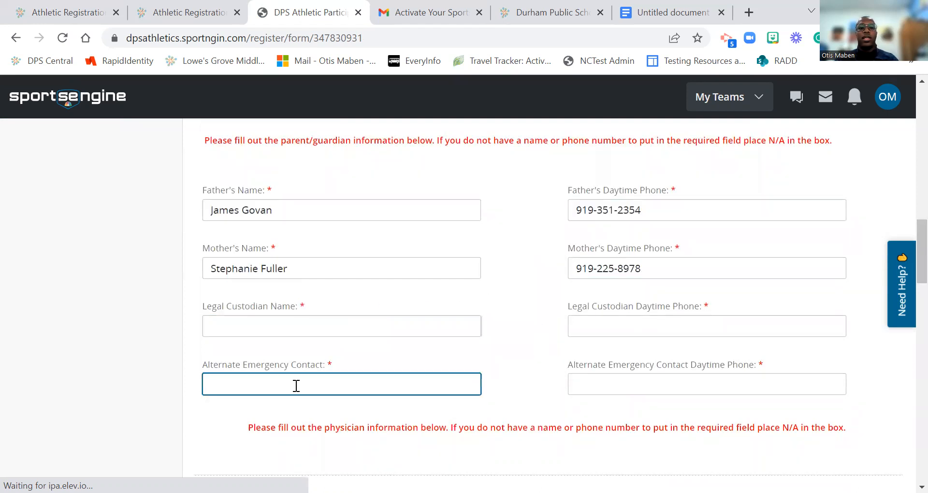
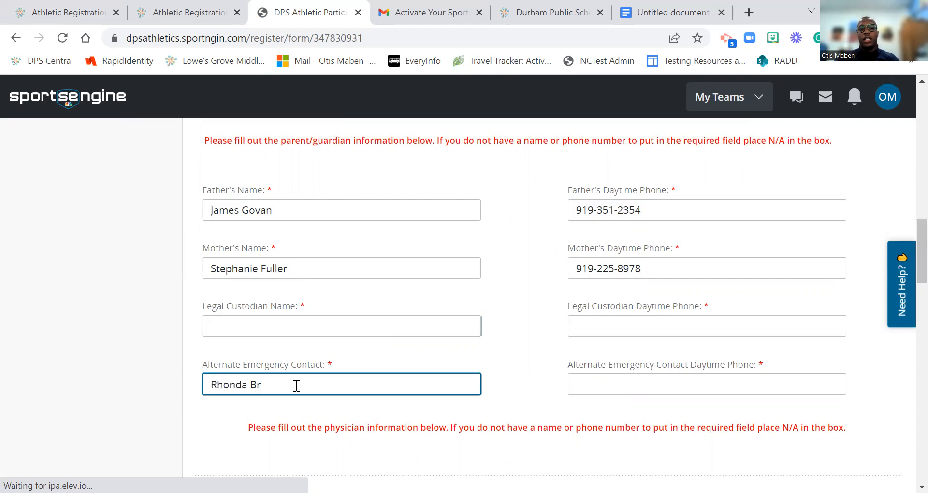
{"action": "key", "text": "Tab"}
{"action": "key", "text": "Tab"}
{"action": "key", "text": "Tab"}
{"action": "key", "text": "Tab"}
{"action": "key", "text": "Tab"}
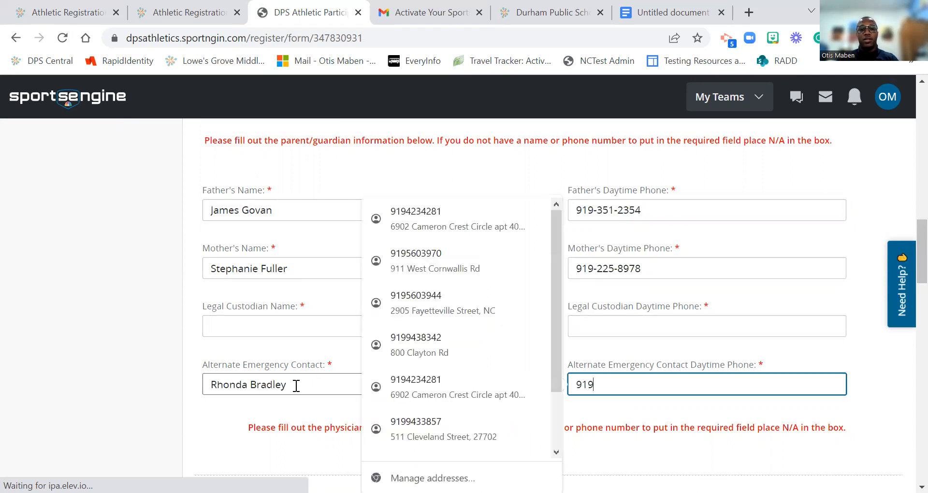
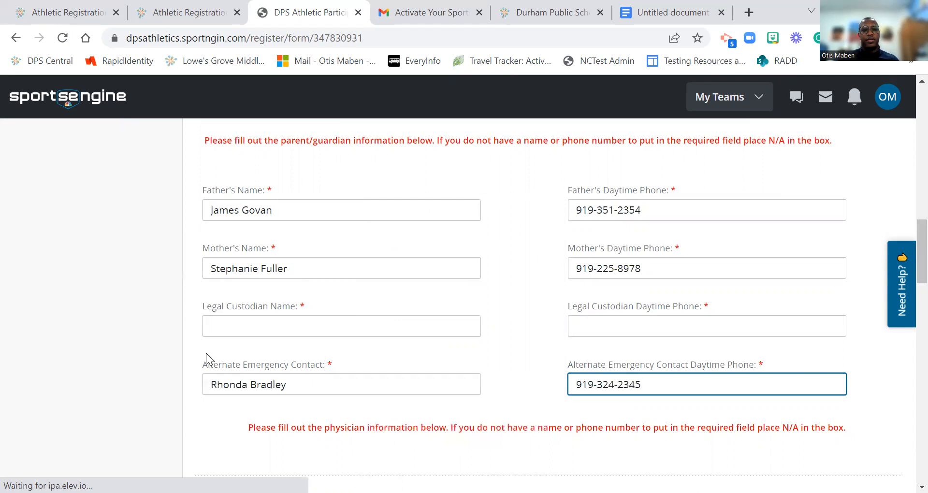
Step: Enter the legal custodian's name and phone number
{"action": "left_click", "coordinate": [221, 334]}
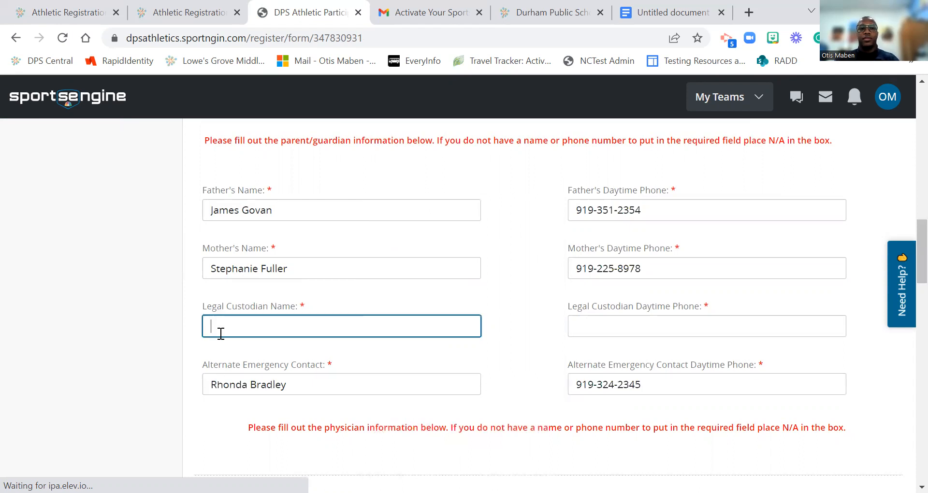
{"action": "type", "text": "j"}
{"action": "key", "text": "BackSpace"}
{"action": "type", "text": "jam"}
{"action": "key", "text": "BackSpace"}
{"action": "key", "text": "BackSpace"}
{"action": "key", "text": "Tab"}
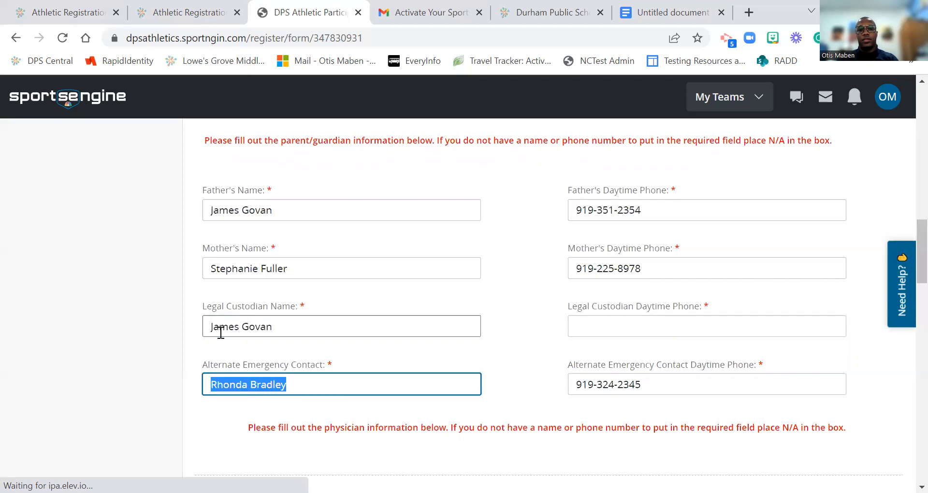
{"action": "left_click", "coordinate": [594, 332]}
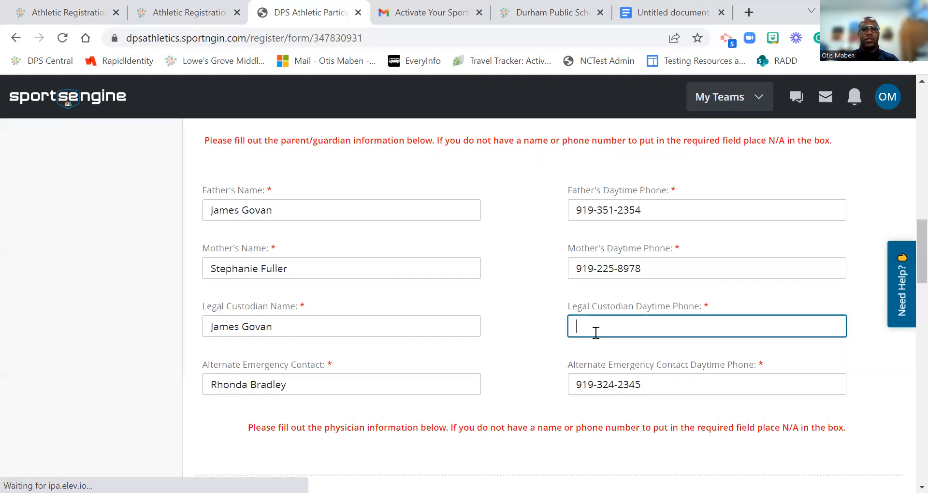
{"action": "type", "text": "James Go"}
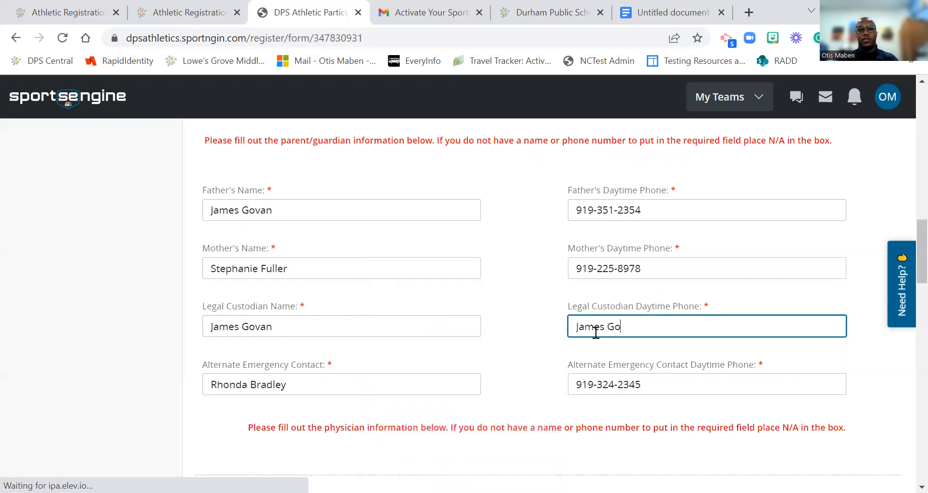
{"action": "key", "text": "BackSpace"}
{"action": "key", "text": "BackSpace"}
{"action": "key", "text": "BackSpace"}
{"action": "key", "text": "BackSpace"}
{"action": "key", "text": "BackSpace"}
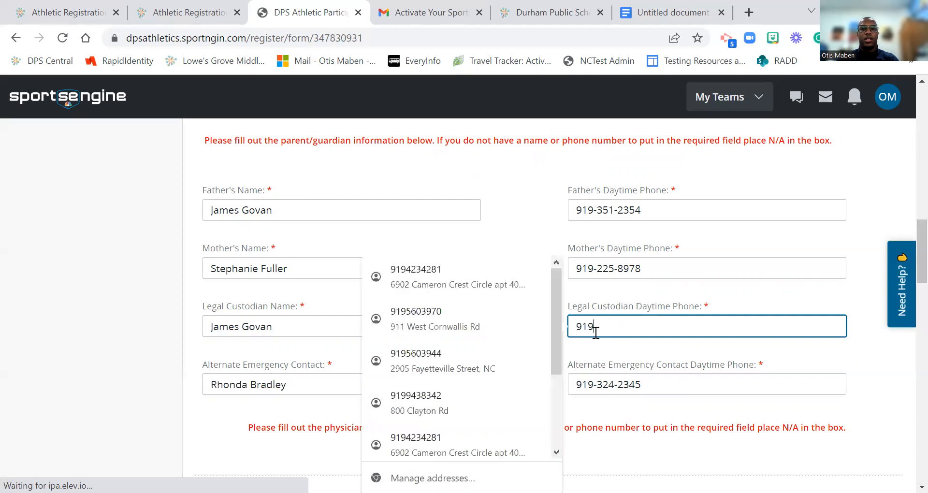
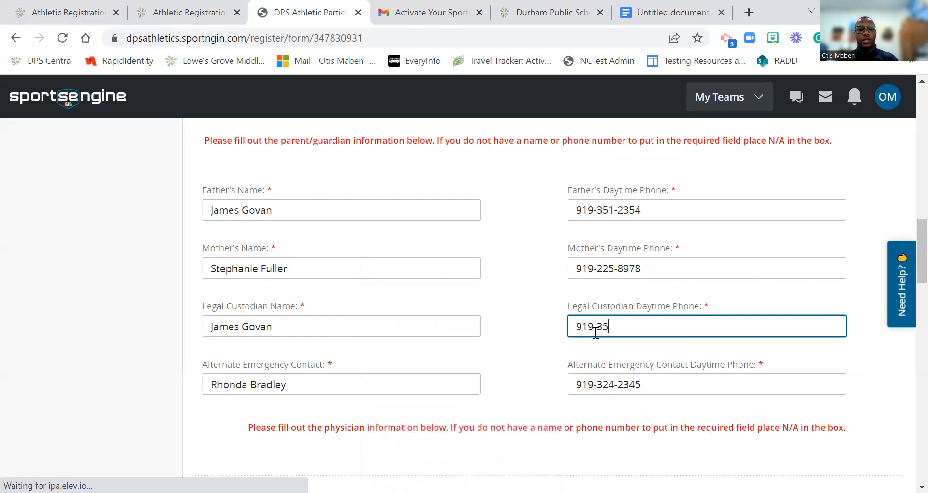
Step: Enter the family physician's name and WakeMed as the orthopedist
{"action": "left_click", "coordinate": [525, 301]}
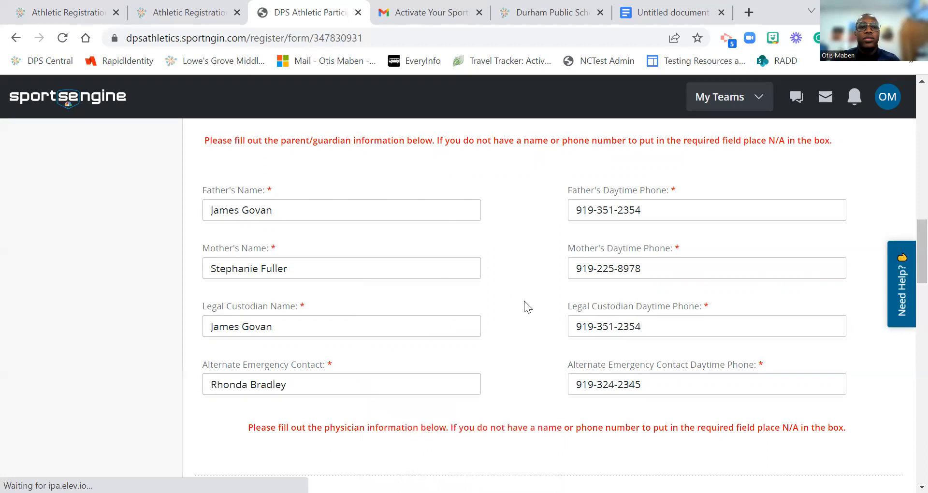
{"action": "scroll", "coordinate": [524, 300], "scroll_direction": "down", "scroll_amount": 4}
{"action": "left_click", "coordinate": [354, 308]}
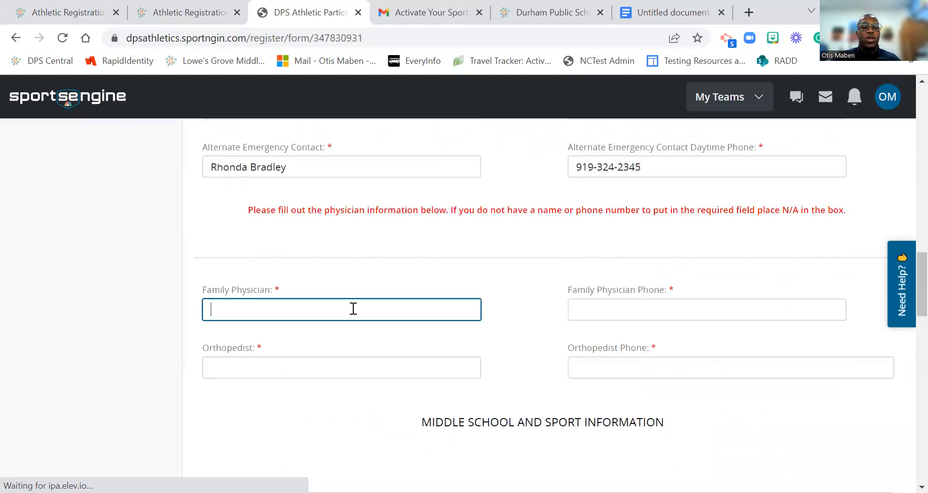
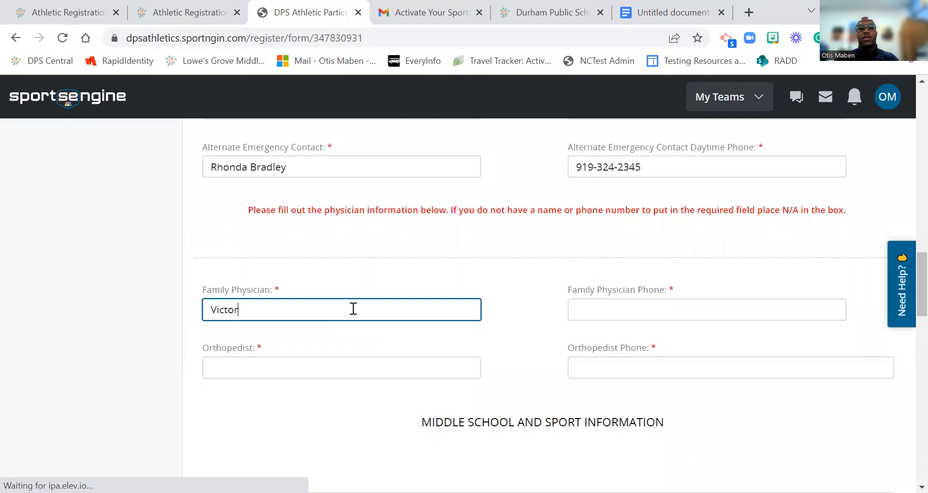
{"action": "key", "text": "Tab"}
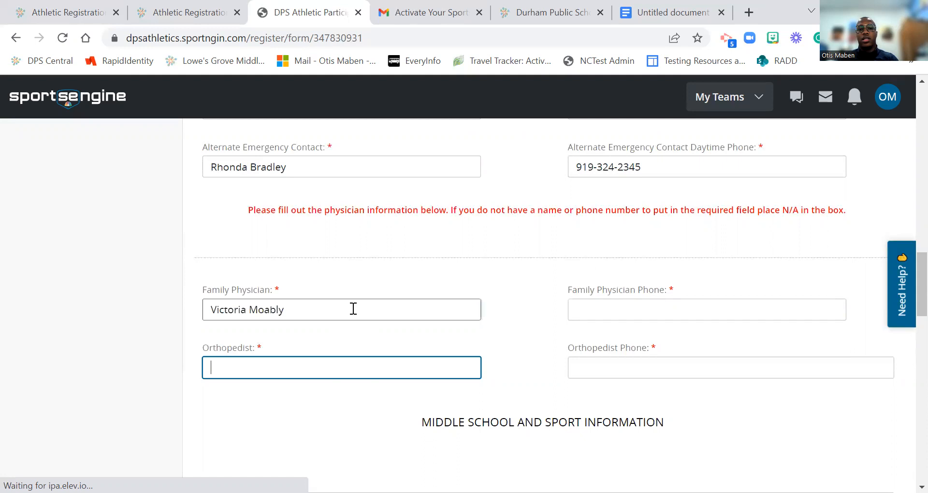
{"action": "type", "text": "Wake County"}
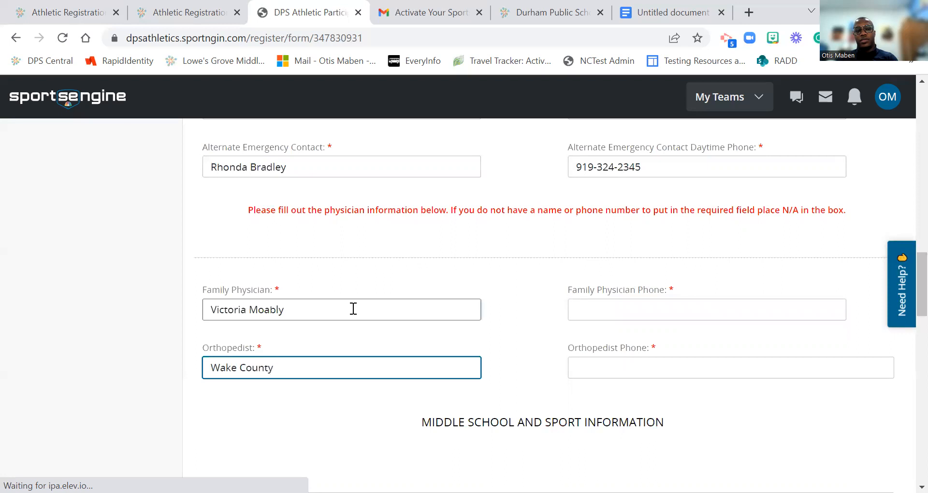
{"action": "key", "text": "BackSpace"}
{"action": "key", "text": "BackSpace"}
{"action": "key", "text": "BackSpace"}
{"action": "key", "text": "BackSpace"}
{"action": "key", "text": "BackSpace"}
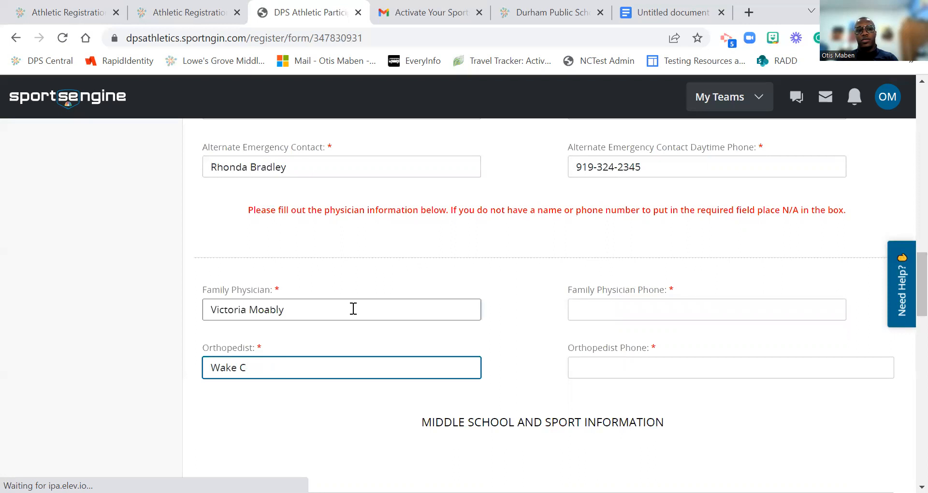
{"action": "type", "text": "mE"}
{"action": "type", "text": "M"}
{"action": "type", "text": "ed"}
{"action": "key", "text": "Tab"}
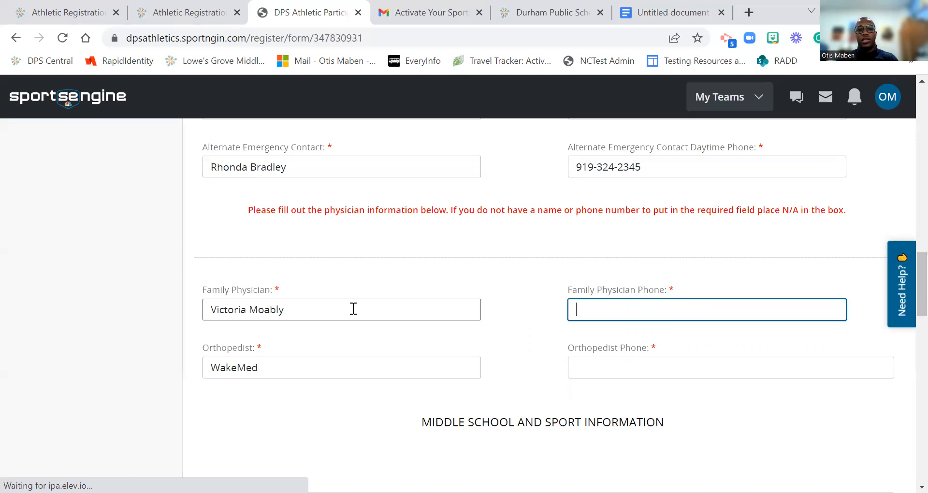
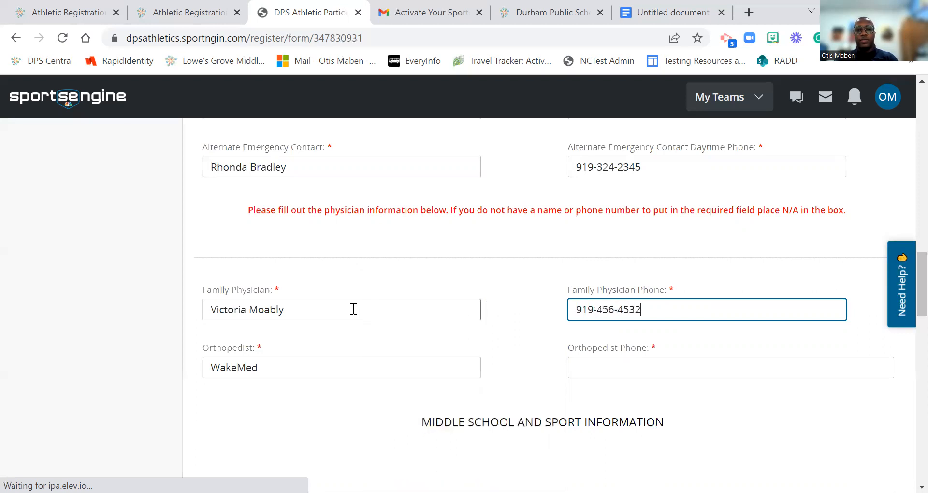
Step: Enter the family physician's and orthopedist's phone numbers
{"action": "left_click", "coordinate": [573, 370]}
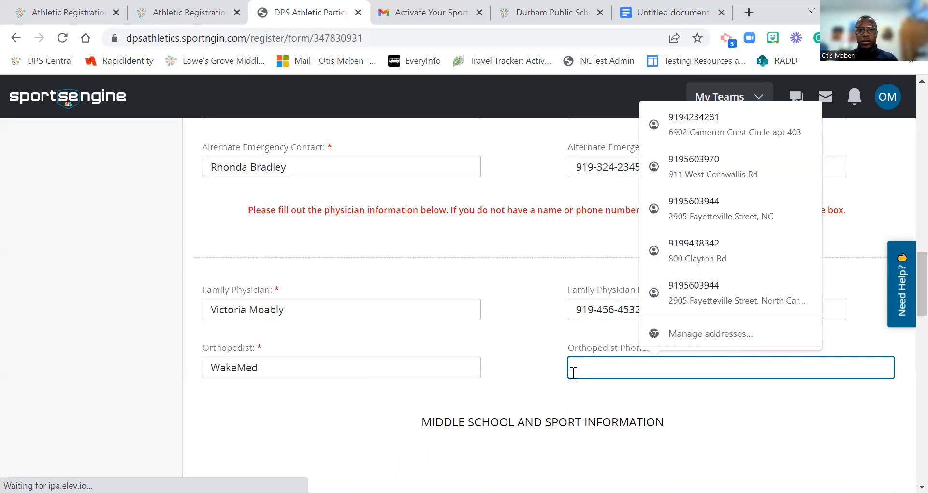
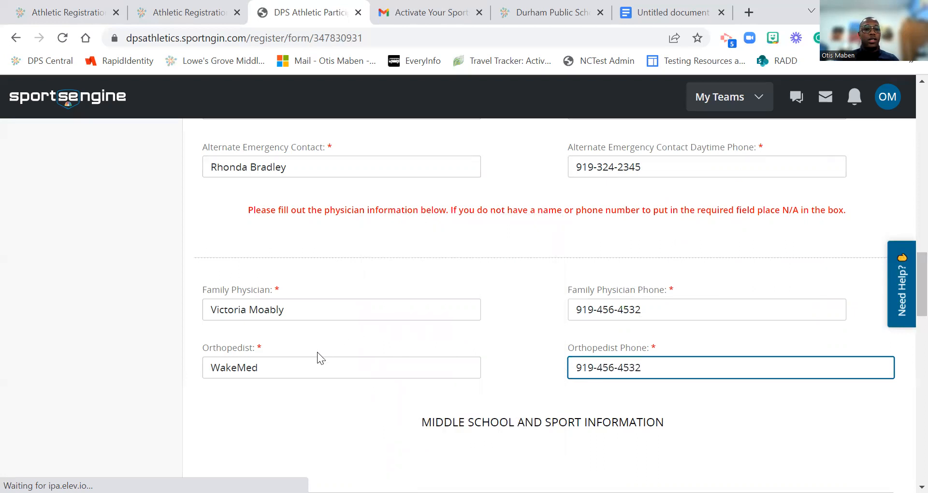
Step: Replace WakeMed in the Orthopedist field with the physician's name
{"action": "left_click_drag", "start_coordinate": [256, 368], "coordinate": [180, 372]}
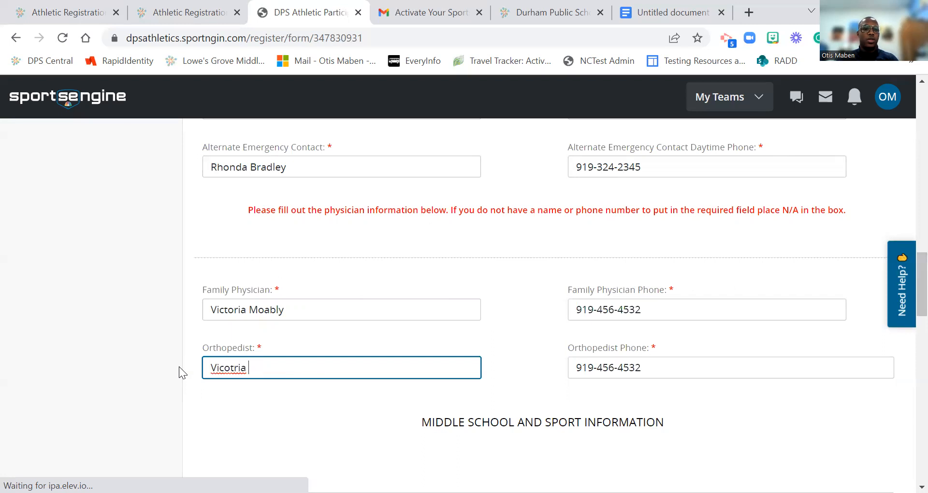
Step: Tick Winter: Basketball - boys, Spring: Track and Spring: Baseball - boys
{"action": "scroll", "coordinate": [444, 407], "scroll_direction": "down", "scroll_amount": 3}
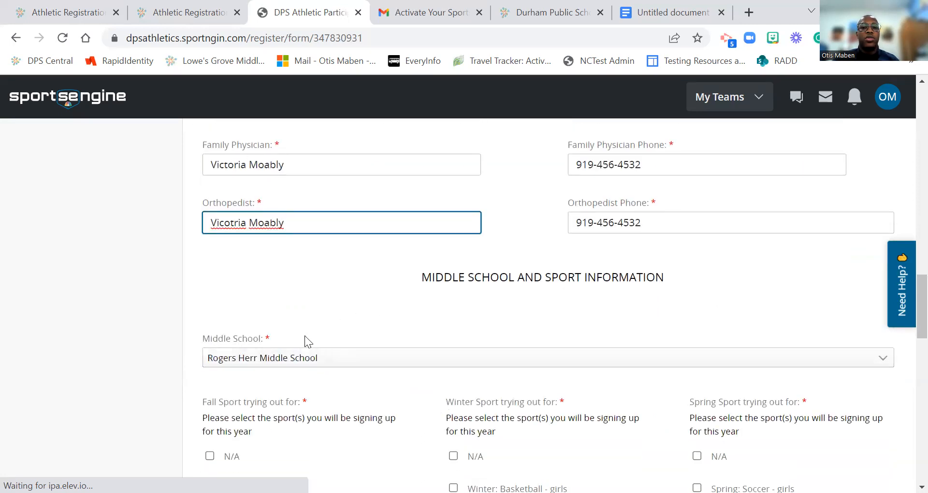
{"action": "scroll", "coordinate": [377, 349], "scroll_direction": "down", "scroll_amount": 3}
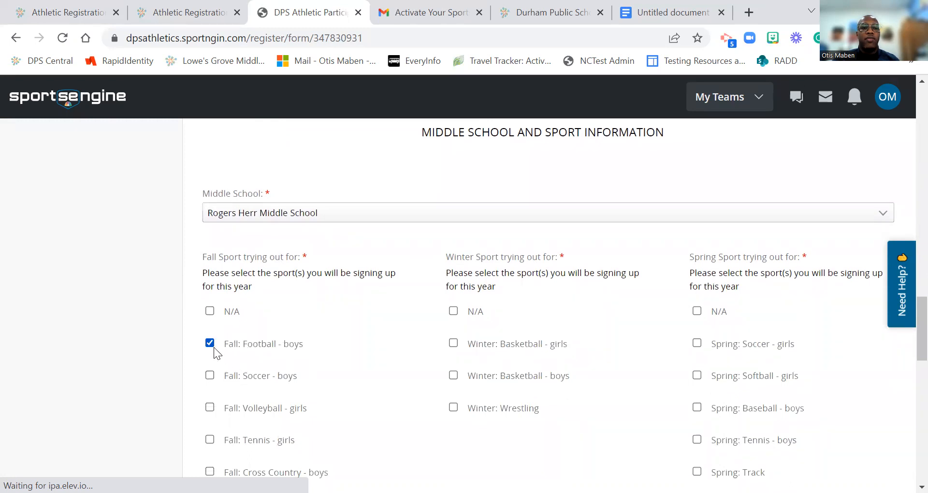
{"action": "scroll", "coordinate": [199, 387], "scroll_direction": "down", "scroll_amount": 1}
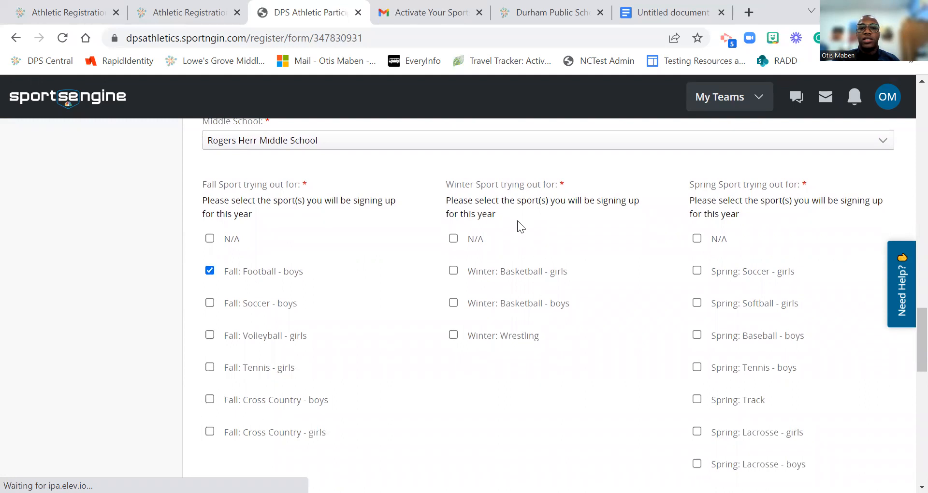
{"action": "left_click", "coordinate": [453, 305]}
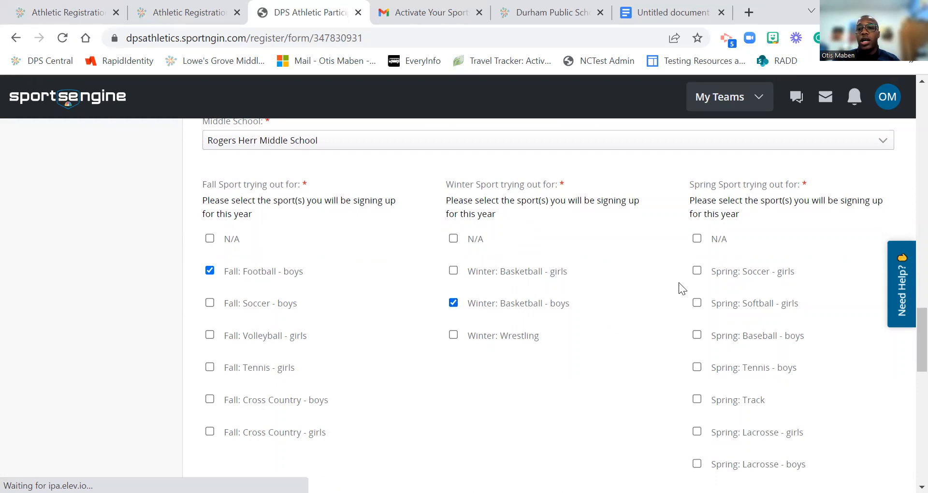
{"action": "scroll", "coordinate": [679, 285], "scroll_direction": "down", "scroll_amount": 3}
{"action": "left_click", "coordinate": [698, 256]}
{"action": "left_click", "coordinate": [695, 192]}
{"action": "scroll", "coordinate": [678, 213], "scroll_direction": "up", "scroll_amount": 3}
{"action": "scroll", "coordinate": [577, 312], "scroll_direction": "down", "scroll_amount": 7}
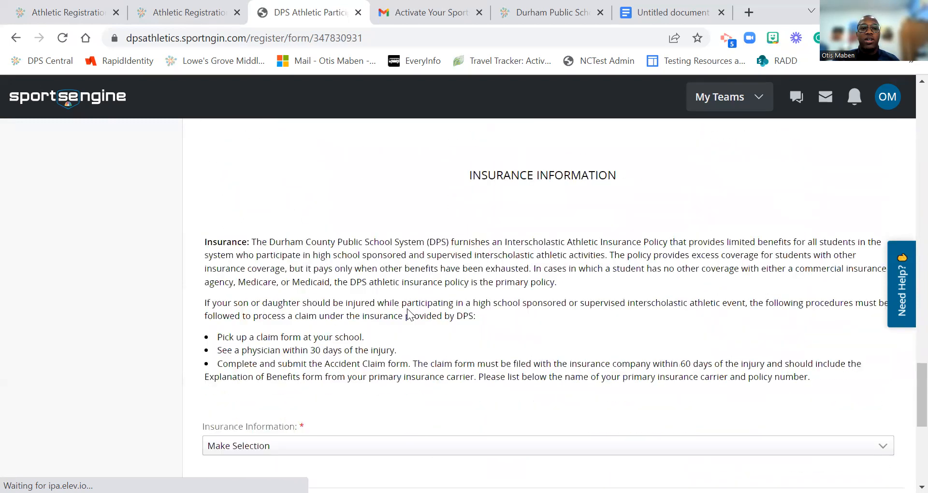
Step: Choose Medical Insurance Company/Policy Number and enter Blue Cross Blue Shield with the policy number
{"action": "scroll", "coordinate": [407, 313], "scroll_direction": "down", "scroll_amount": 3}
{"action": "left_click", "coordinate": [293, 310]}
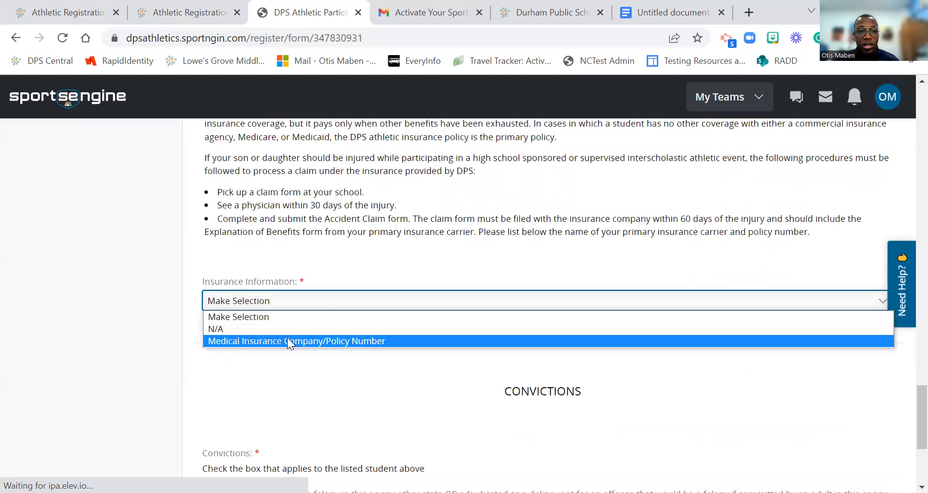
{"action": "left_click", "coordinate": [287, 344]}
{"action": "left_click", "coordinate": [289, 357]}
{"action": "type", "text": "B"}
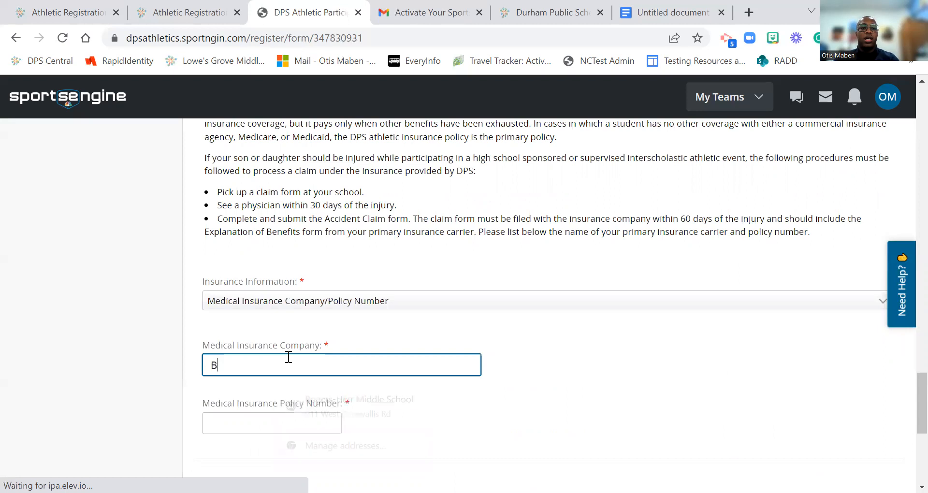
{"action": "type", "text": "lue"}
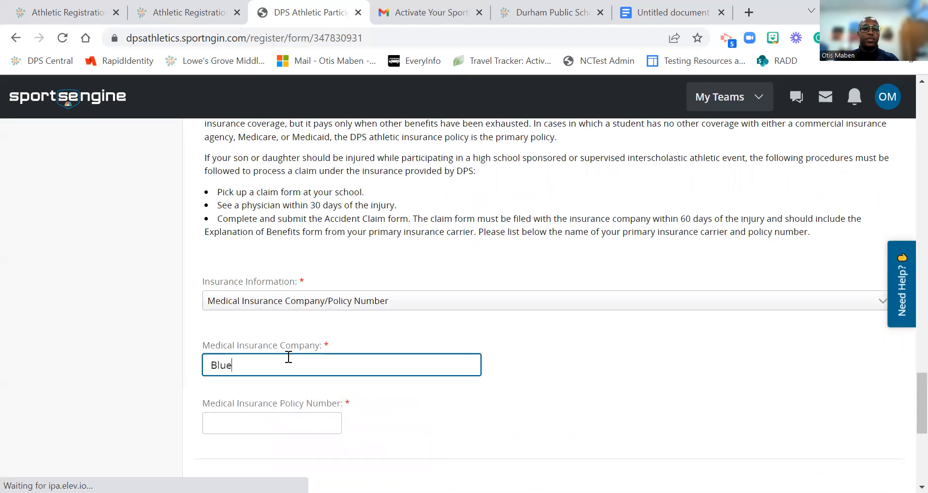
{"action": "type", "text": " Cross Blu"}
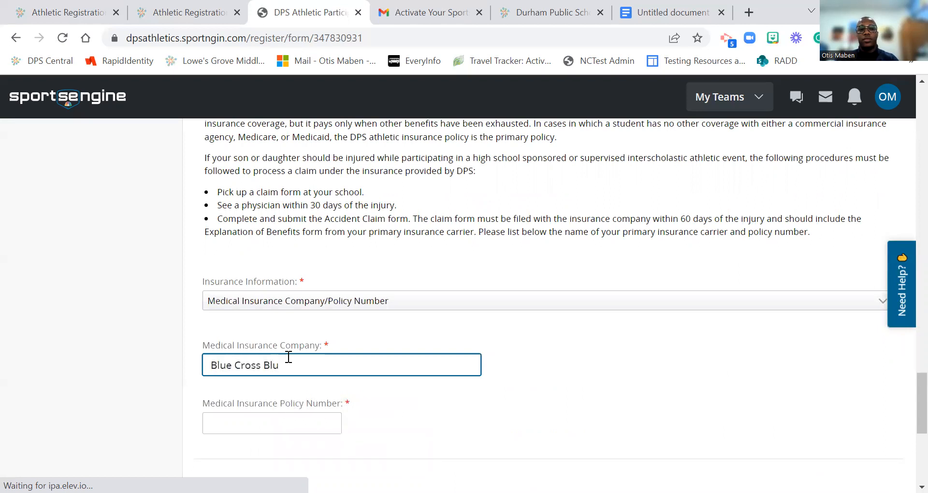
{"action": "type", "text": "e Shield"}
{"action": "key", "text": "Tab"}
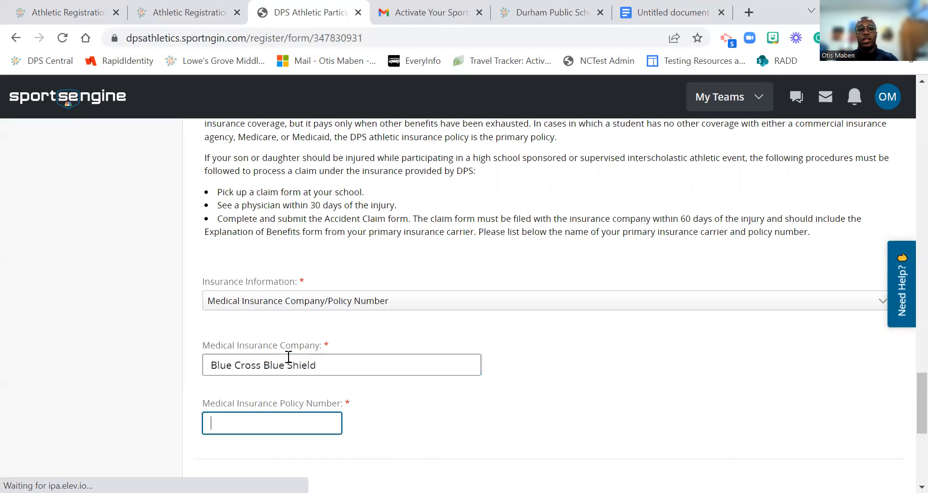
{"action": "scroll", "coordinate": [288, 358], "scroll_direction": "down", "scroll_amount": 3}
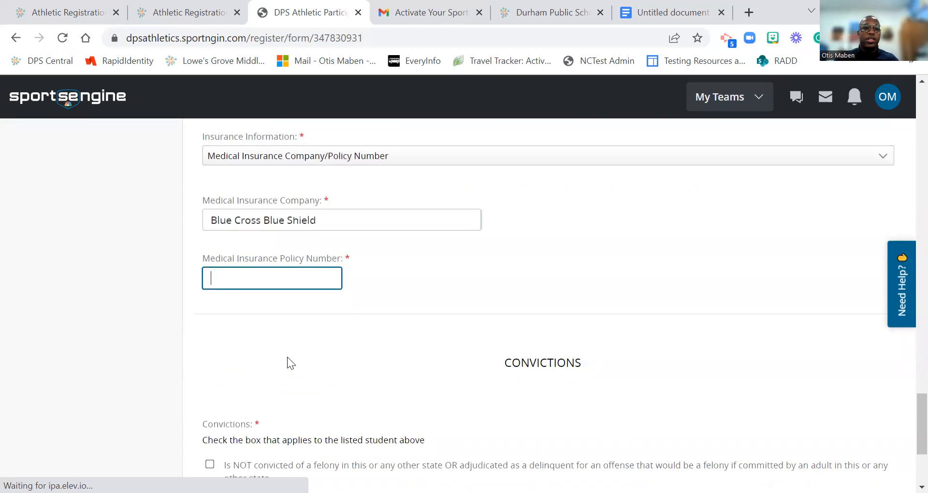
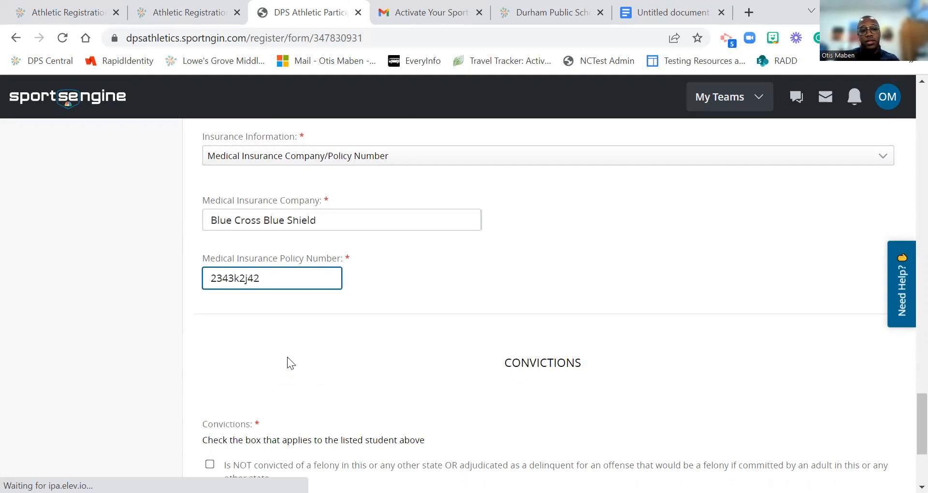
Step: Confirm the student has no felony convictions and submit the participation form
{"action": "scroll", "coordinate": [287, 357], "scroll_direction": "down", "scroll_amount": 3}
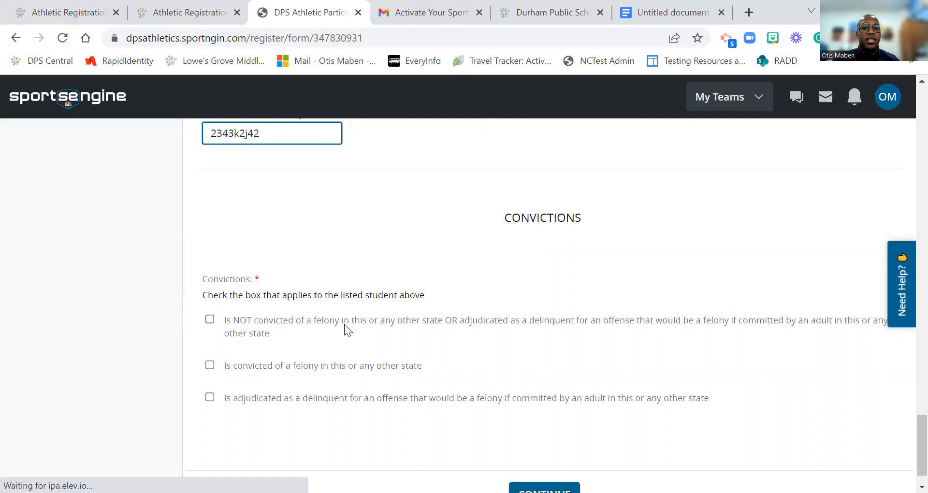
{"action": "left_click", "coordinate": [204, 323]}
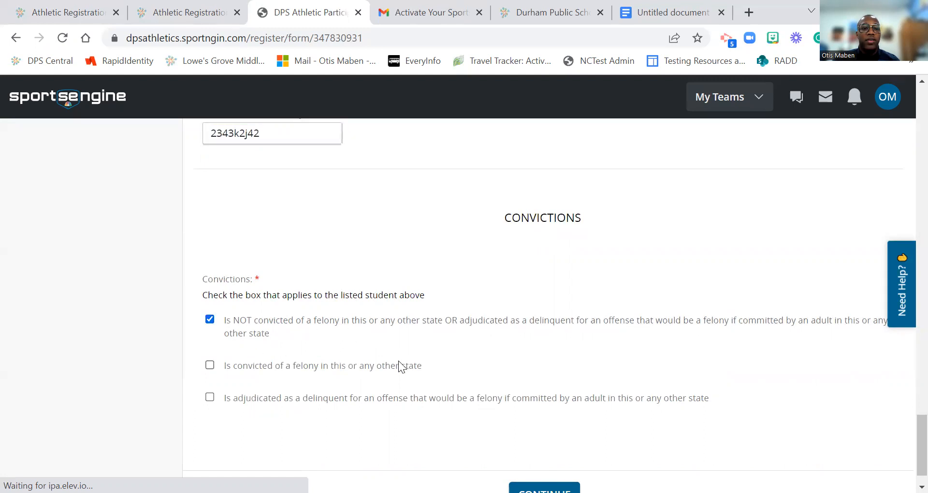
{"action": "scroll", "coordinate": [420, 382], "scroll_direction": "down", "scroll_amount": 1}
{"action": "left_click", "coordinate": [519, 456]}
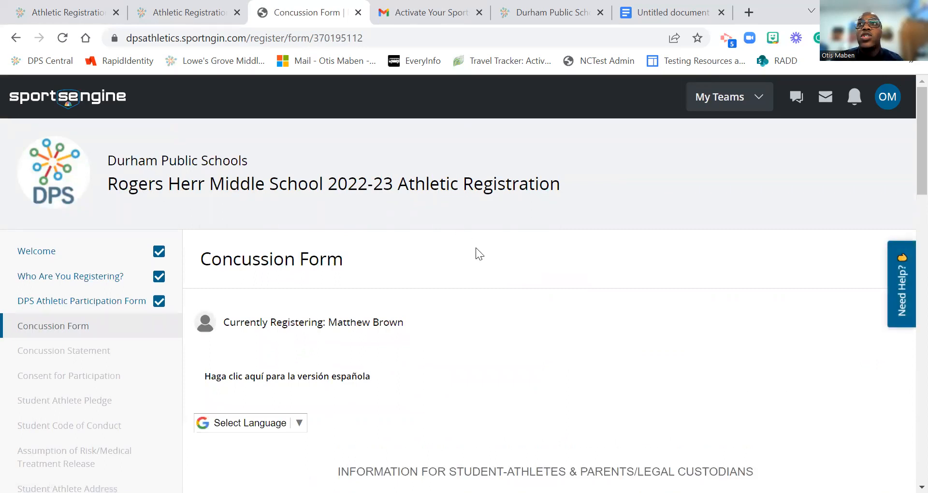
Step: Read through the Concussion Form information and continue to the Concussion Statement
{"action": "scroll", "coordinate": [479, 249], "scroll_direction": "down", "scroll_amount": 5}
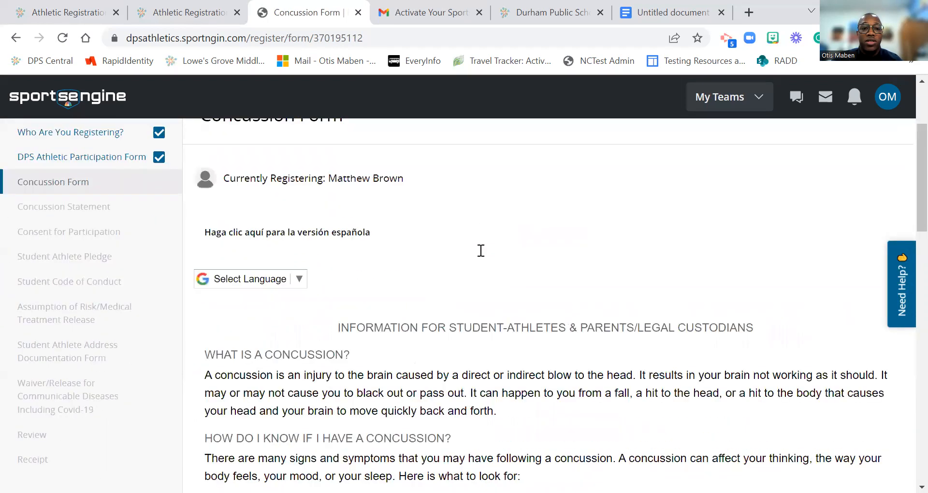
{"action": "scroll", "coordinate": [312, 265], "scroll_direction": "down", "scroll_amount": 3}
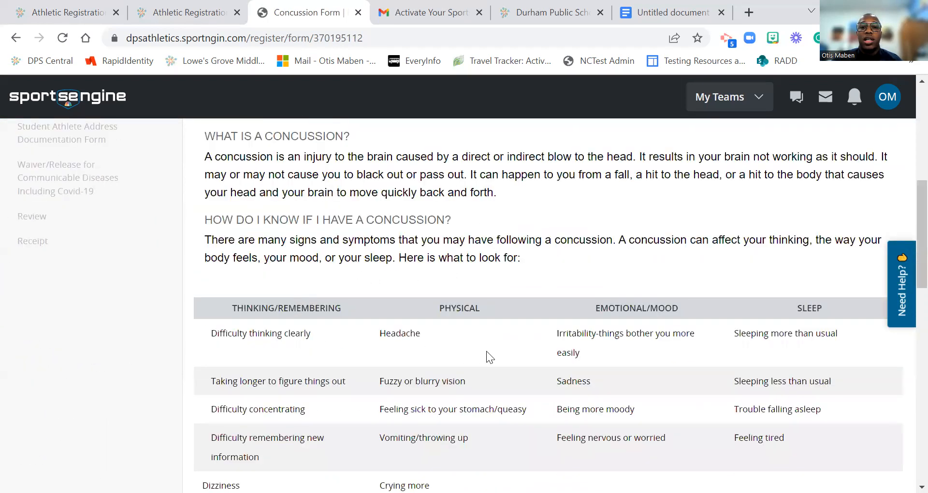
{"action": "scroll", "coordinate": [487, 352], "scroll_direction": "down", "scroll_amount": 3}
{"action": "scroll", "coordinate": [402, 338], "scroll_direction": "down", "scroll_amount": 6}
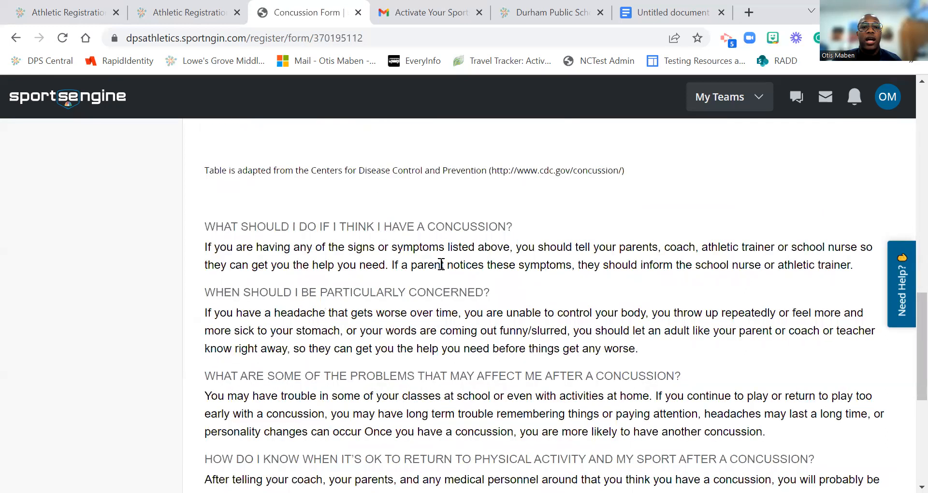
{"action": "scroll", "coordinate": [439, 263], "scroll_direction": "down", "scroll_amount": 5}
{"action": "scroll", "coordinate": [478, 348], "scroll_direction": "down", "scroll_amount": 2}
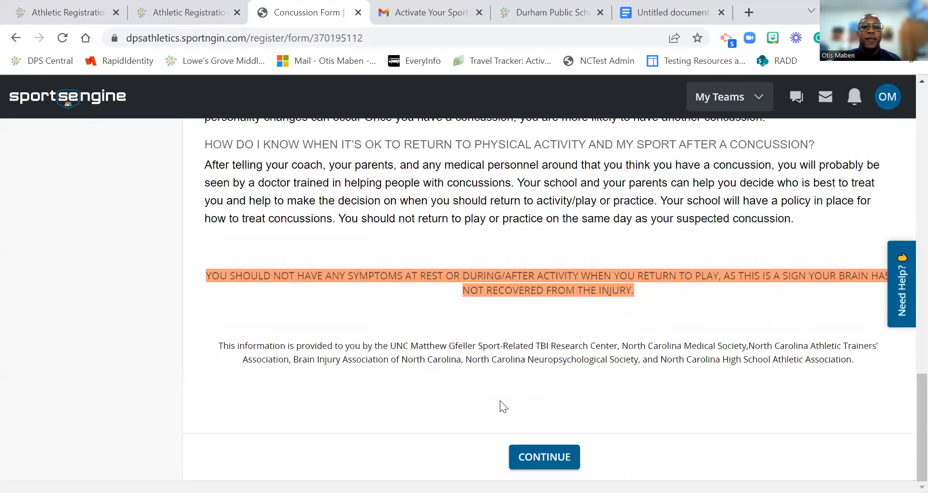
{"action": "left_click", "coordinate": [543, 457]}
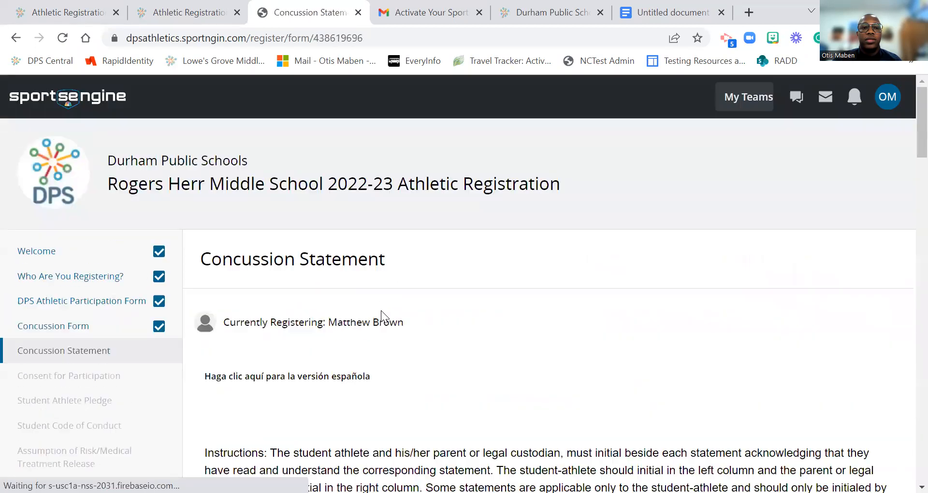
Step: Enter the student-athlete's initials on the first concussion statement
{"action": "scroll", "coordinate": [380, 311], "scroll_direction": "down", "scroll_amount": 7}
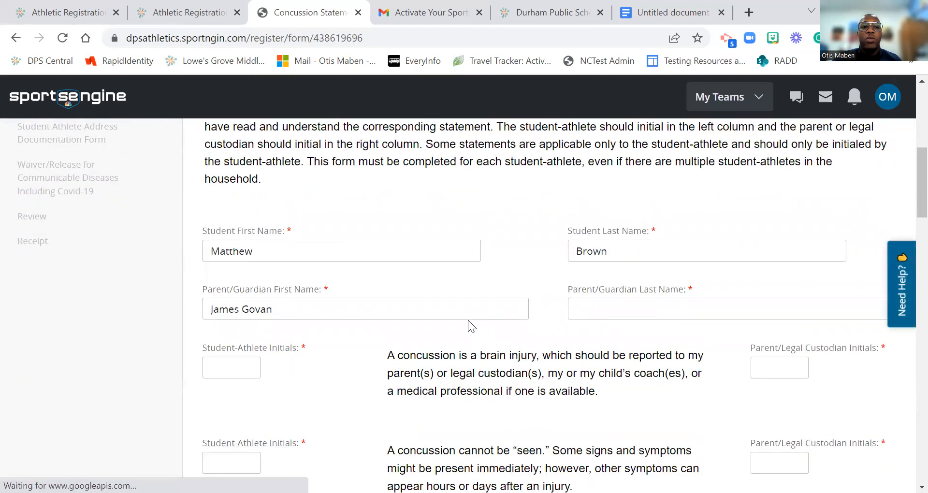
{"action": "scroll", "coordinate": [465, 321], "scroll_direction": "up", "scroll_amount": 2}
{"action": "scroll", "coordinate": [462, 325], "scroll_direction": "down", "scroll_amount": 1}
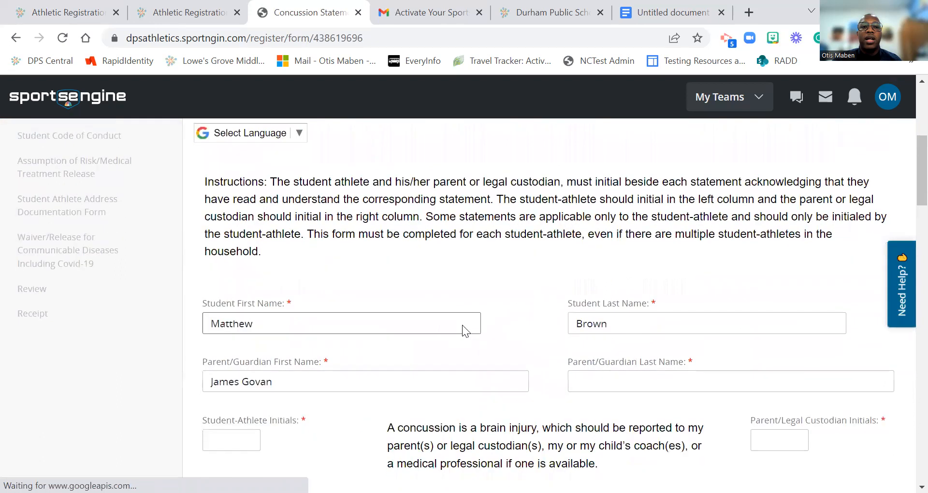
{"action": "scroll", "coordinate": [462, 325], "scroll_direction": "down", "scroll_amount": 1}
{"action": "left_click", "coordinate": [256, 364]}
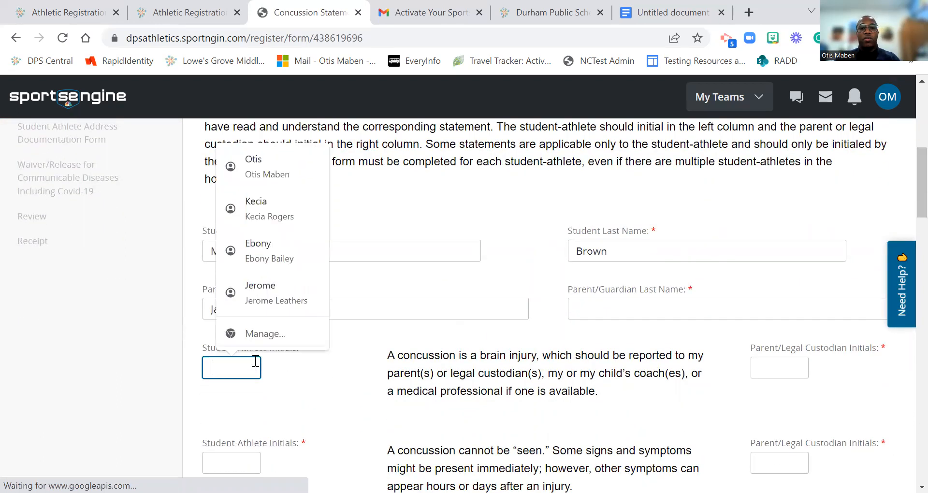
{"action": "type", "text": "MbB"}
{"action": "key", "text": "Tab"}
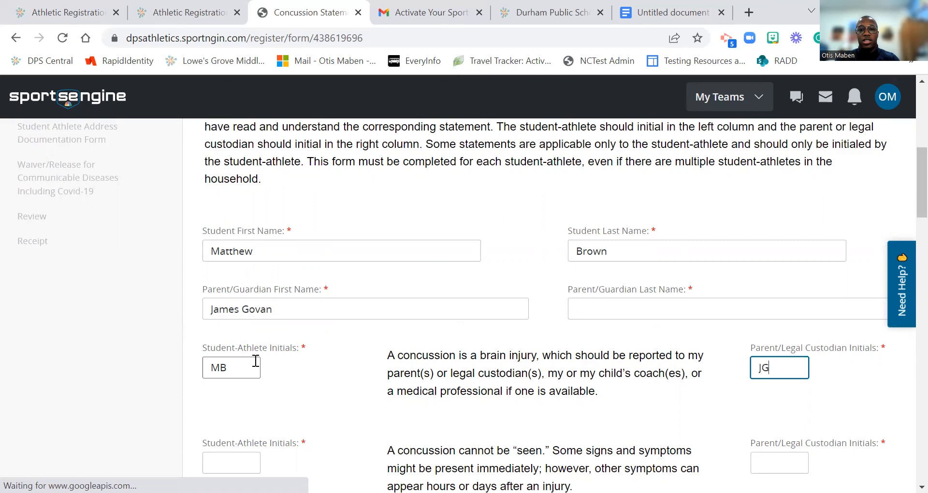
Step: Fill the second statement's student and parent initials, correcting the mistyped parent initials
{"action": "scroll", "coordinate": [251, 380], "scroll_direction": "down", "scroll_amount": 2}
{"action": "left_click", "coordinate": [247, 381]}
{"action": "type", "text": "Mb"}
{"action": "key", "text": "Tab"}
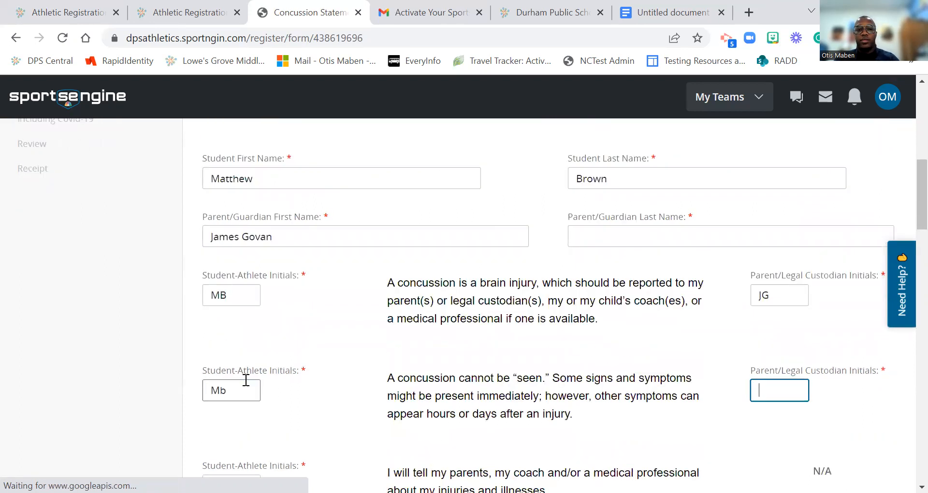
{"action": "type", "text": "Jm"}
{"action": "key", "text": "Tab"}
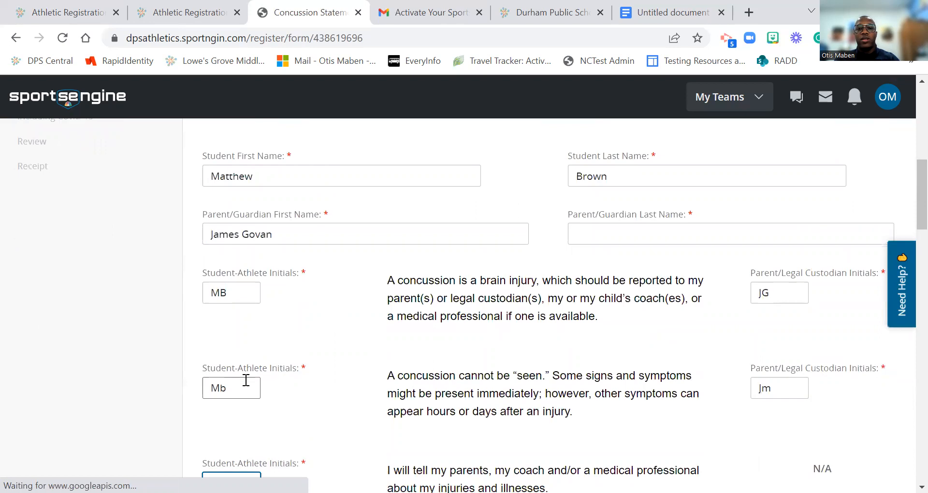
{"action": "left_click", "coordinate": [797, 390]}
{"action": "key", "text": "BackSpace"}
{"action": "type", "text": "B"}
{"action": "key", "text": "BackSpace"}
{"action": "type", "text": "G"}
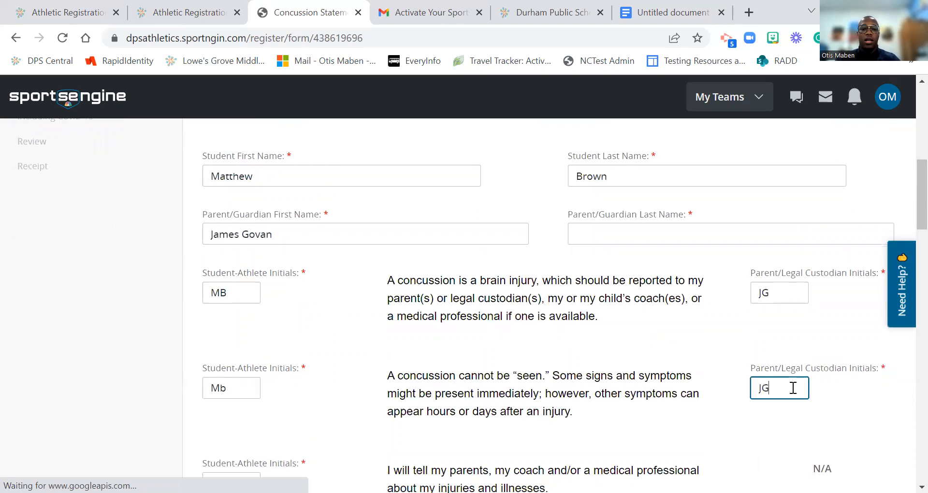
Step: Add student initials to the third and fourth statements, plus parent initials on the fourth
{"action": "scroll", "coordinate": [365, 315], "scroll_direction": "down", "scroll_amount": 4}
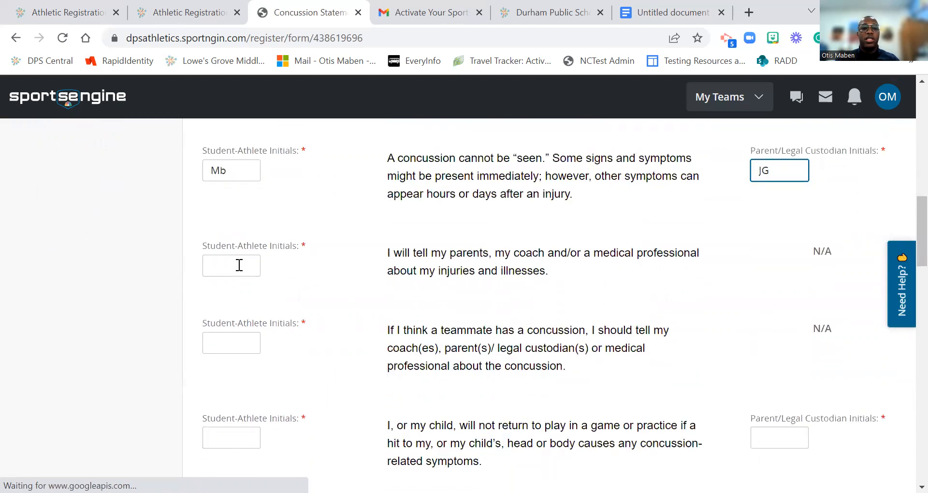
{"action": "left_click", "coordinate": [239, 265]}
{"action": "type", "text": "M"}
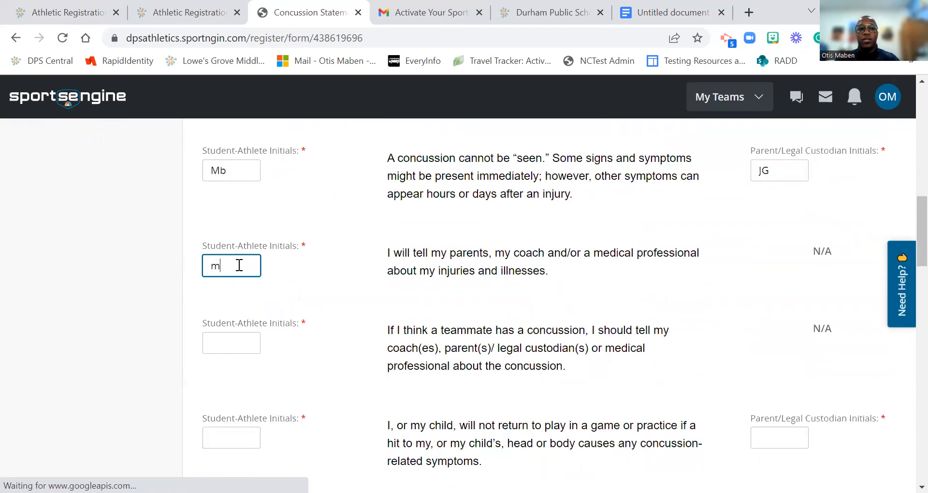
{"action": "type", "text": "B"}
{"action": "key", "text": "Tab"}
{"action": "type", "text": "MB"}
{"action": "key", "text": "Tab"}
{"action": "type", "text": "MB"}
{"action": "key", "text": "Tab"}
{"action": "type", "text": "JG"}
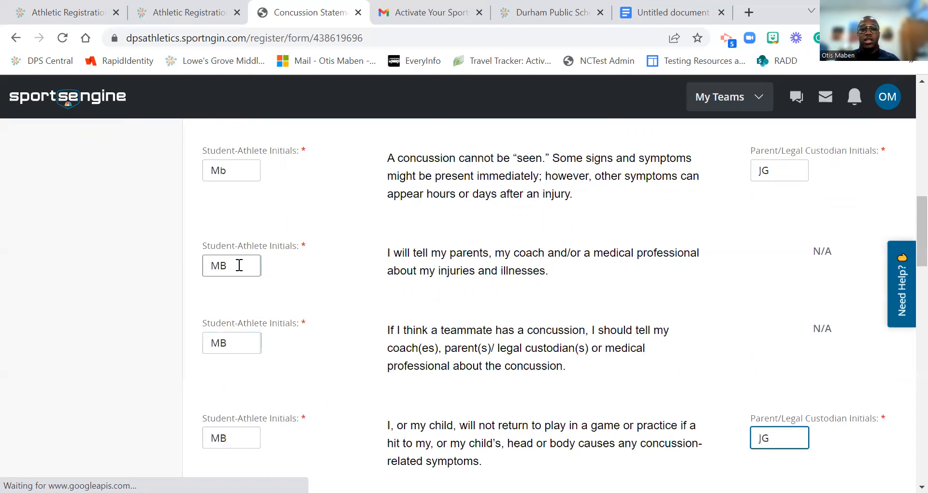
{"action": "scroll", "coordinate": [239, 266], "scroll_direction": "down", "scroll_amount": 4}
{"action": "mouse_move", "coordinate": [246, 296]}
{"action": "left_mouse_down"}
{"action": "mouse_move", "coordinate": [259, 214]}
{"action": "mouse_move", "coordinate": [239, 290]}
{"action": "left_mouse_up"}
Step: Initial the next two statements for student and parent, fixing a mistyped student initial
{"action": "left_click", "coordinate": [230, 312]}
{"action": "type", "text": "MB"}
{"action": "key", "text": "Tab"}
{"action": "type", "text": "JM"}
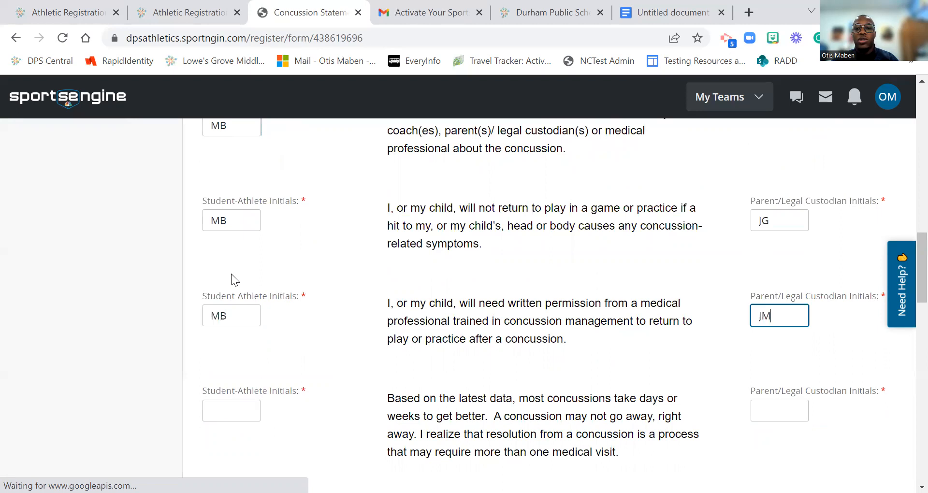
{"action": "key", "text": "Tab"}
{"action": "type", "text": "J"}
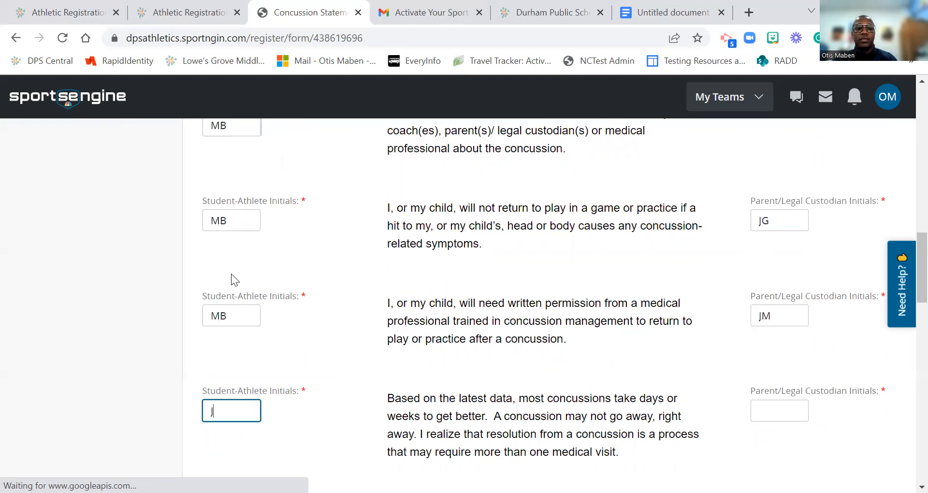
{"action": "key", "text": "BackSpace"}
{"action": "type", "text": "MB"}
{"action": "key", "text": "Tab"}
{"action": "type", "text": "JM"}
{"action": "scroll", "coordinate": [339, 363], "scroll_direction": "down", "scroll_amount": 3}
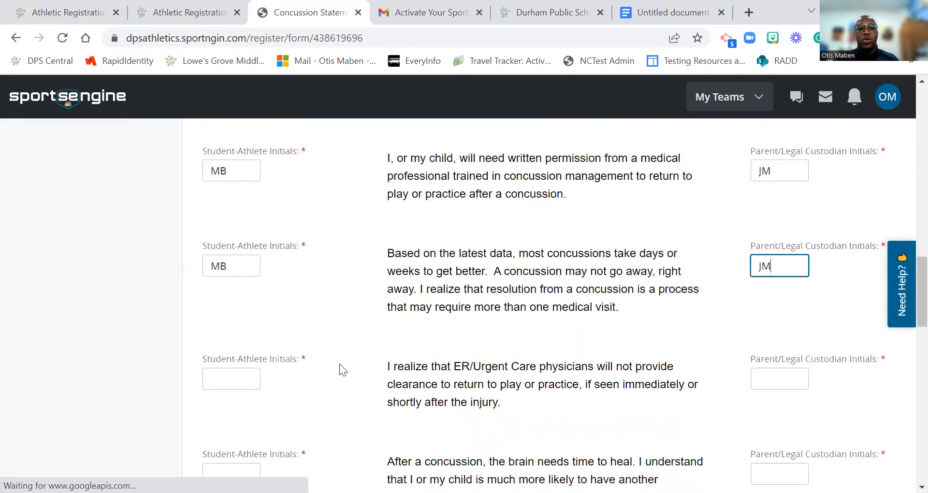
Step: Initial the following statement and correct an earlier parent initials entry
{"action": "left_click", "coordinate": [253, 374]}
{"action": "type", "text": "JM"}
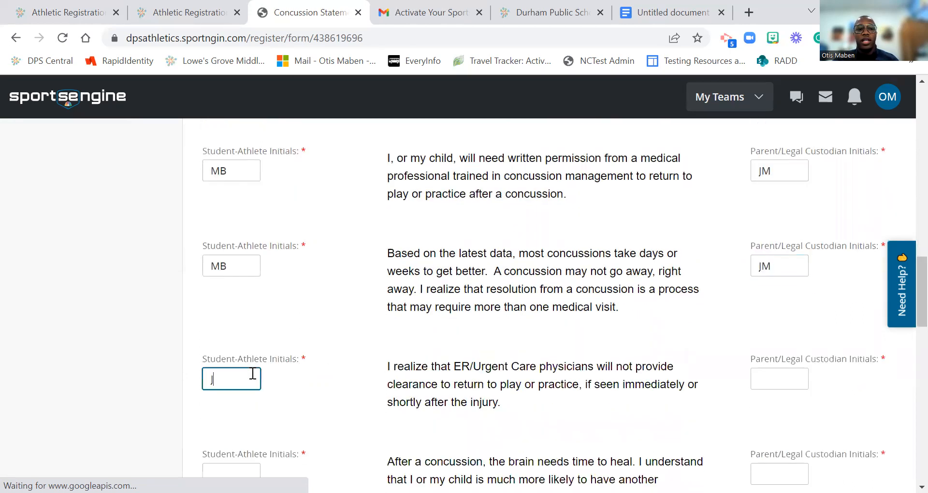
{"action": "key", "text": "BackSpace"}
{"action": "type", "text": "MB"}
{"action": "key", "text": "Tab"}
{"action": "type", "text": "JM"}
{"action": "key", "text": "Tab"}
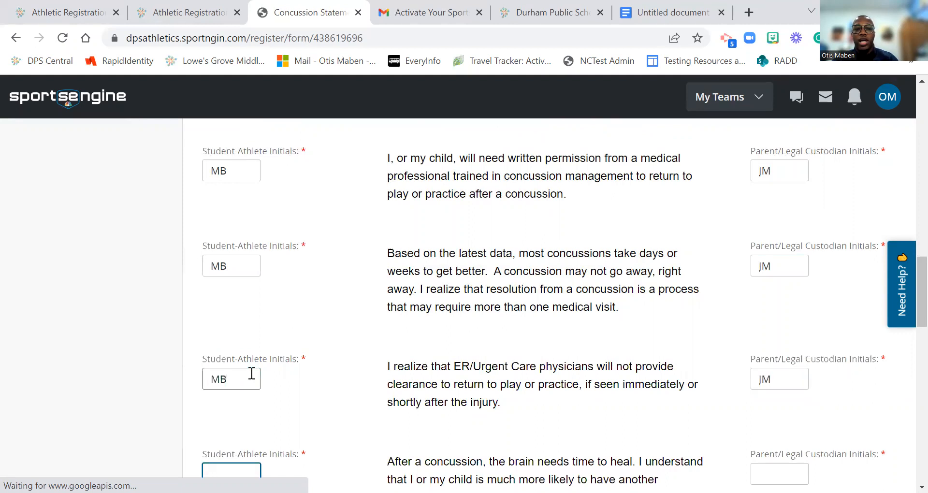
{"action": "left_click", "coordinate": [776, 380]}
{"action": "key", "text": "BackSpace"}
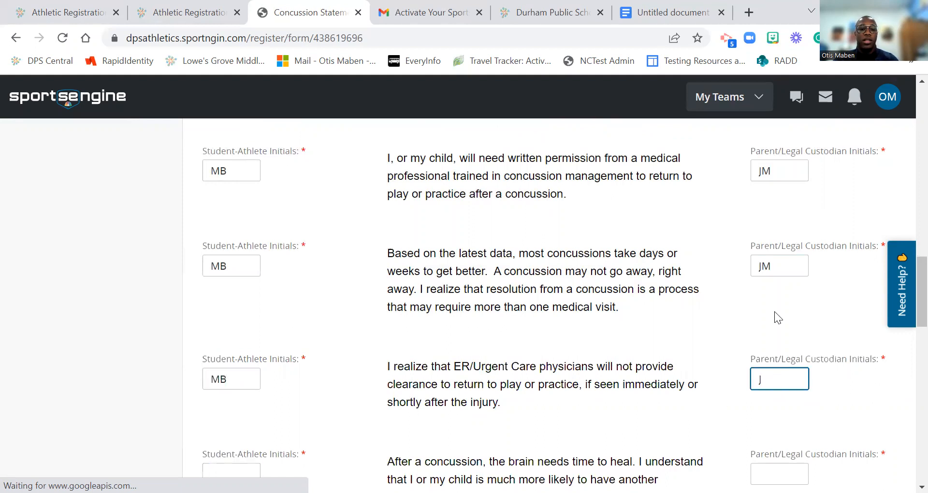
{"action": "type", "text": "G"}
Step: Fill student and parent initials on the remaining statements, including the concussion-symptoms statement
{"action": "key", "text": "Tab"}
{"action": "type", "text": "MB"}
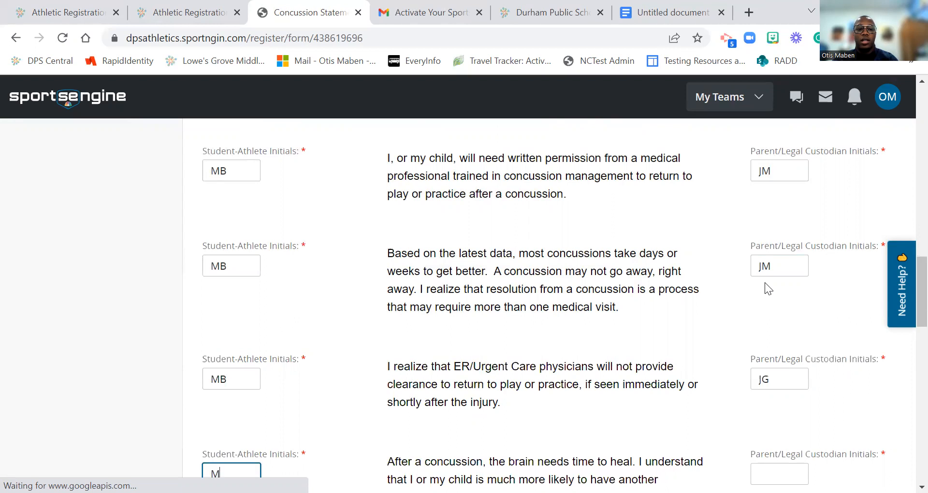
{"action": "key", "text": "Tab"}
{"action": "type", "text": "J"}
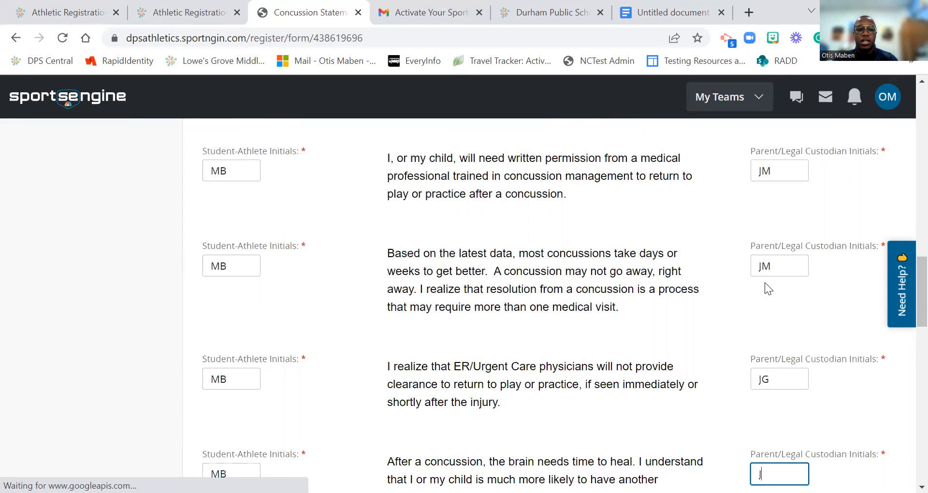
{"action": "type", "text": "G"}
{"action": "key", "text": "Tab"}
{"action": "type", "text": "MB"}
{"action": "key", "text": "Tab"}
{"action": "type", "text": "JG"}
{"action": "key", "text": "Tab"}
{"action": "type", "text": "MB"}
{"action": "key", "text": "Tab"}
{"action": "type", "text": "JG"}
{"action": "key", "text": "Tab"}
{"action": "type", "text": "MB"}
{"action": "key", "text": "Tab"}
{"action": "type", "text": "JG"}
{"action": "key", "text": "Tab"}
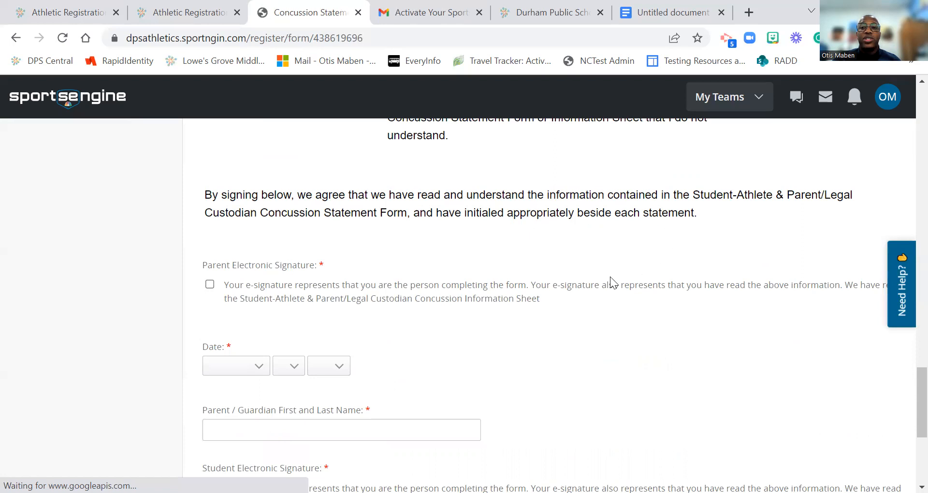
Step: Give the parent's e-signature dated July 15, 2022 and enter the parent's full name
{"action": "left_click", "coordinate": [210, 284]}
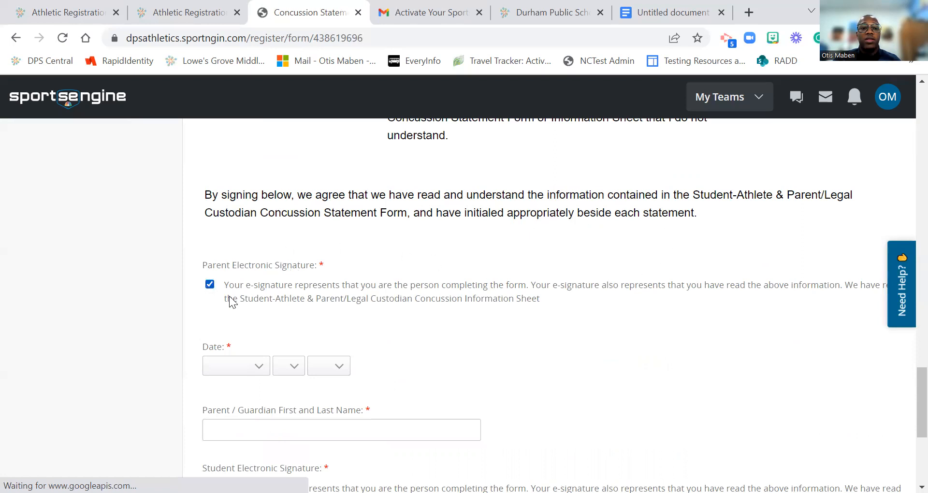
{"action": "left_click", "coordinate": [263, 366]}
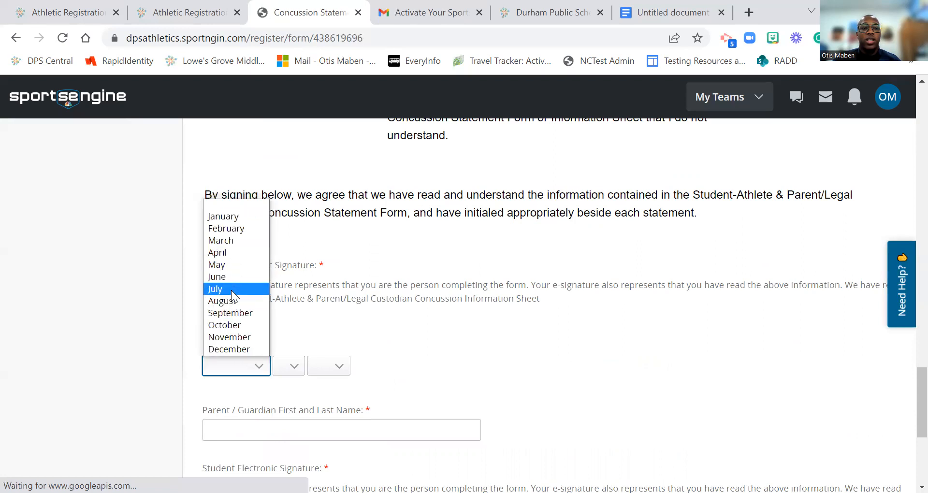
{"action": "left_click", "coordinate": [290, 366]}
{"action": "left_click", "coordinate": [289, 366]}
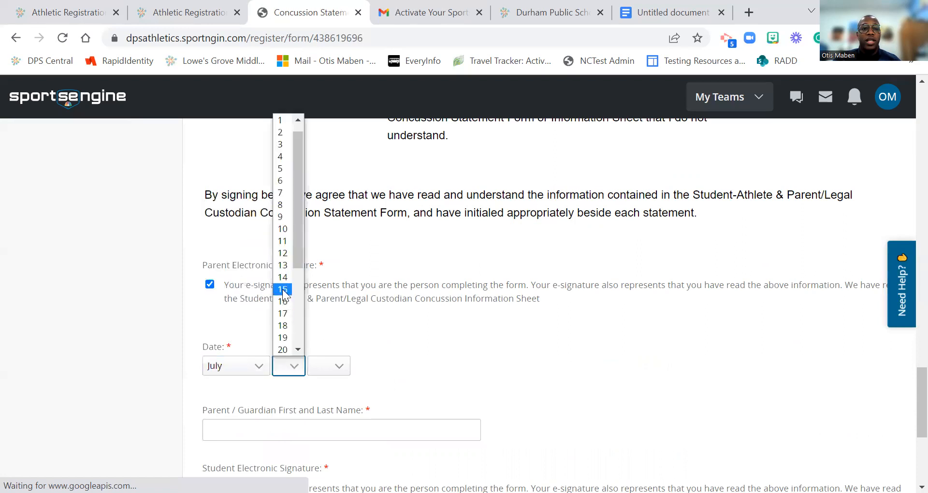
{"action": "left_click", "coordinate": [329, 366]}
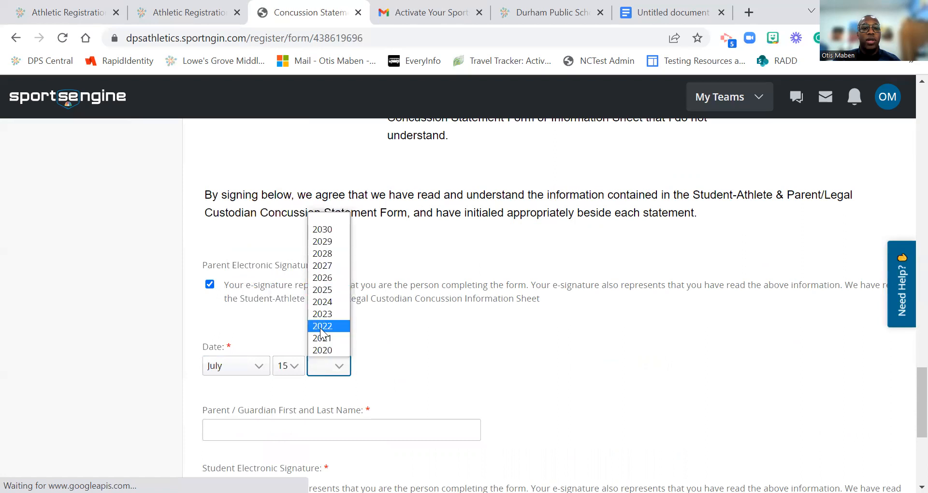
{"action": "left_click", "coordinate": [322, 327]}
{"action": "scroll", "coordinate": [290, 266], "scroll_direction": "down", "scroll_amount": 5}
{"action": "left_click", "coordinate": [271, 212]}
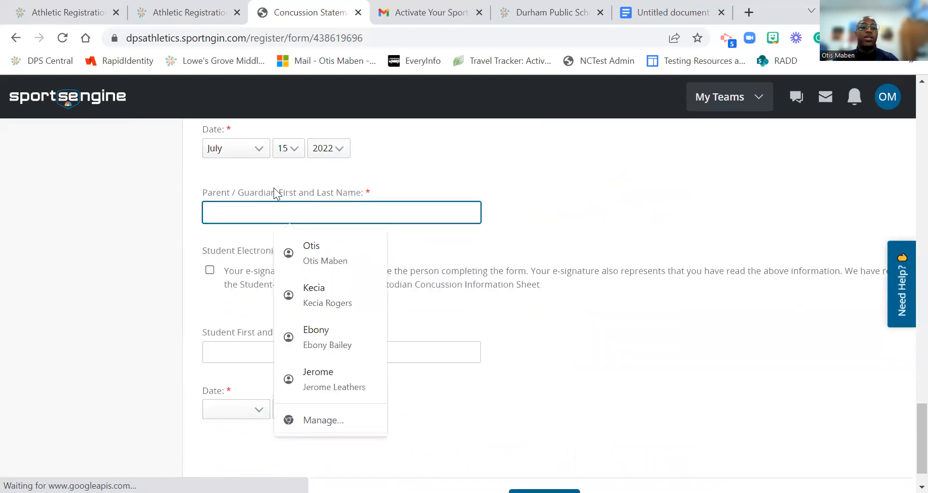
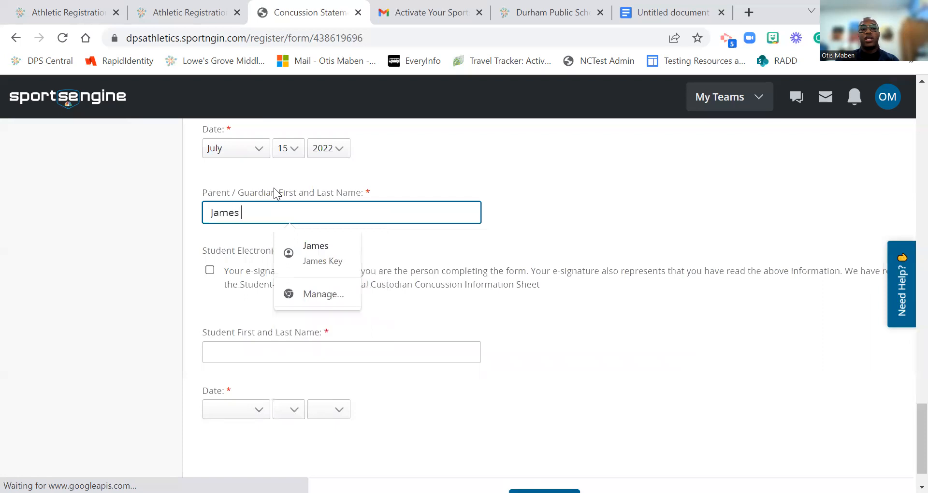
{"action": "type", "text": "van"}
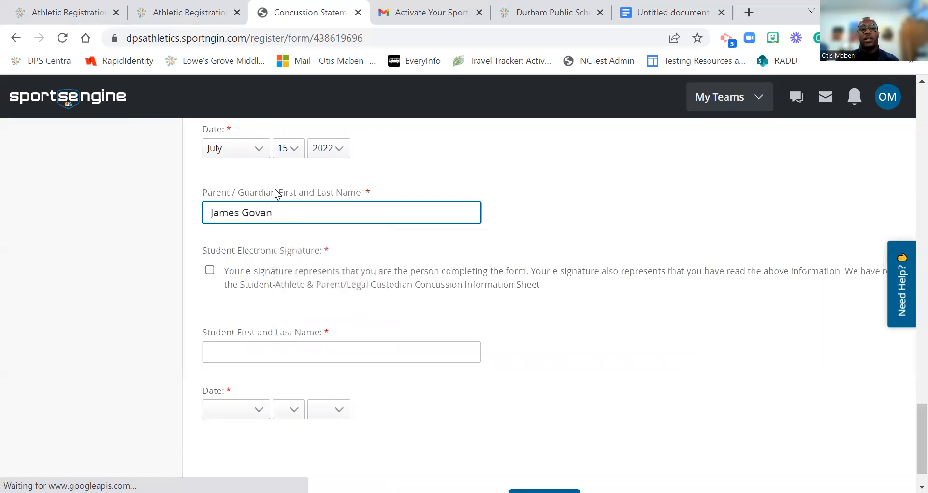
{"action": "key", "text": "Tab"}
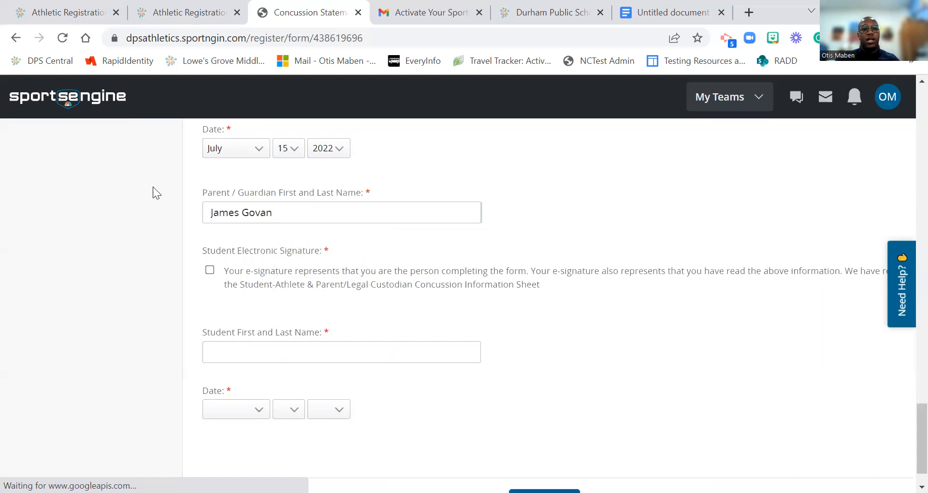
Step: Give the student's e-signature, enter the student's full name, and date it July 15, 2022
{"action": "left_click", "coordinate": [210, 269]}
{"action": "left_click", "coordinate": [228, 347]}
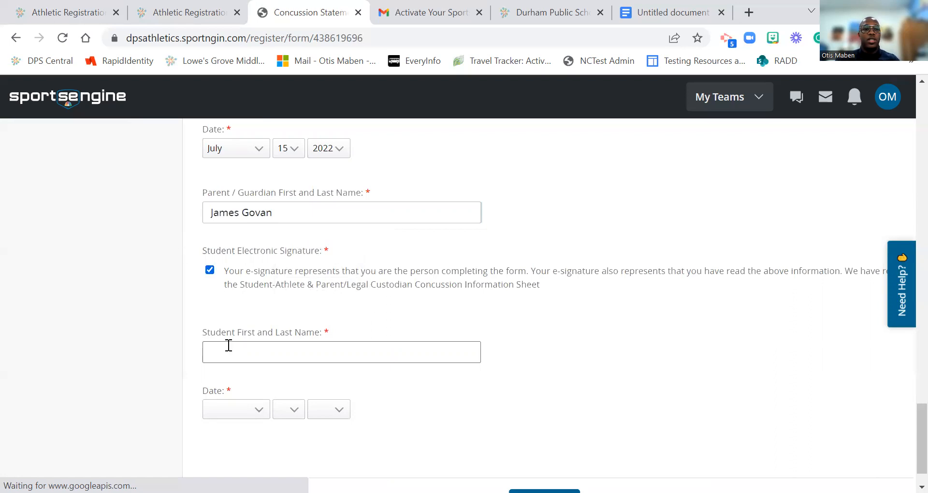
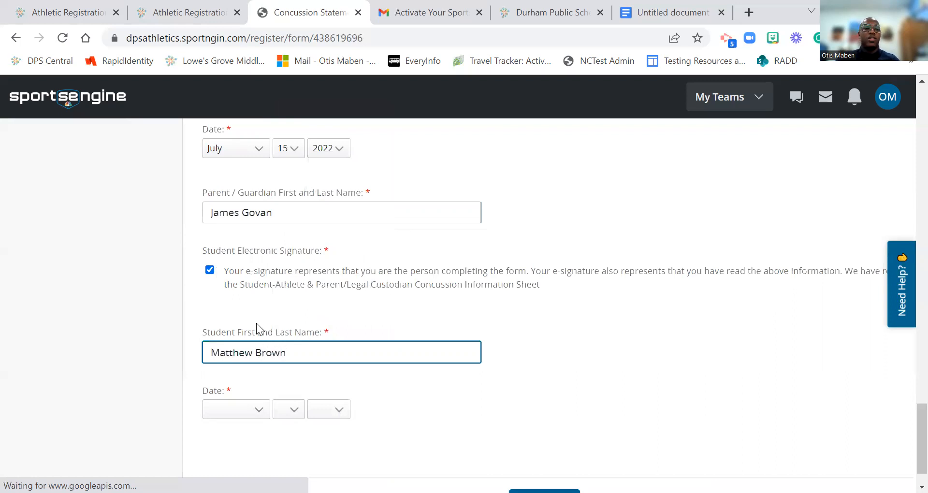
{"action": "scroll", "coordinate": [241, 367], "scroll_direction": "down", "scroll_amount": 1}
{"action": "left_click", "coordinate": [237, 374]}
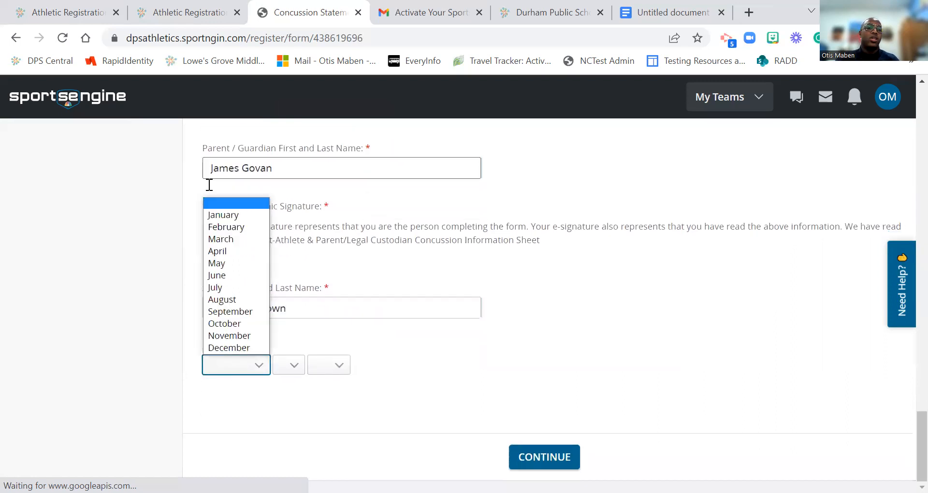
{"action": "left_click", "coordinate": [232, 292]}
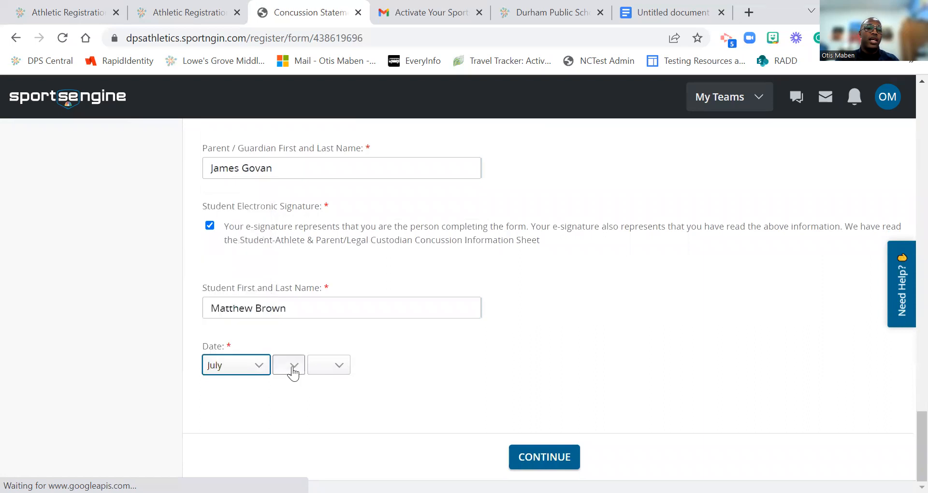
{"action": "left_click", "coordinate": [292, 371]}
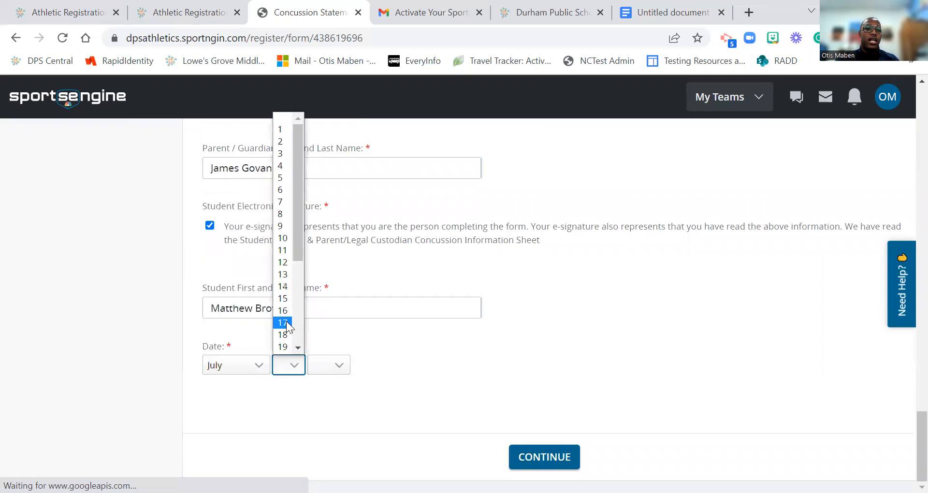
{"action": "left_click", "coordinate": [284, 299]}
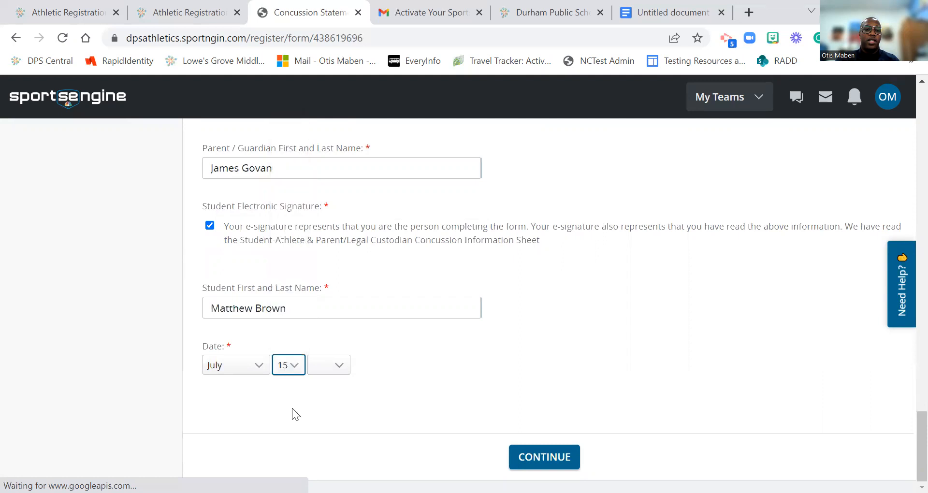
{"action": "left_click", "coordinate": [325, 367]}
{"action": "left_click", "coordinate": [331, 325]}
Step: Submit the statement, fill the flagged Parent/Guardian Last Name with the parent's surname, and resubmit
{"action": "left_click", "coordinate": [516, 457]}
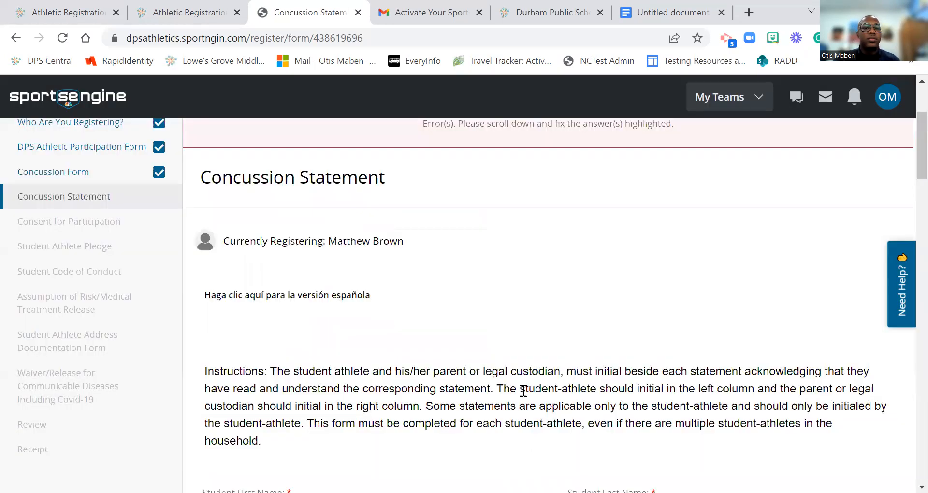
{"action": "scroll", "coordinate": [524, 391], "scroll_direction": "down", "scroll_amount": 5}
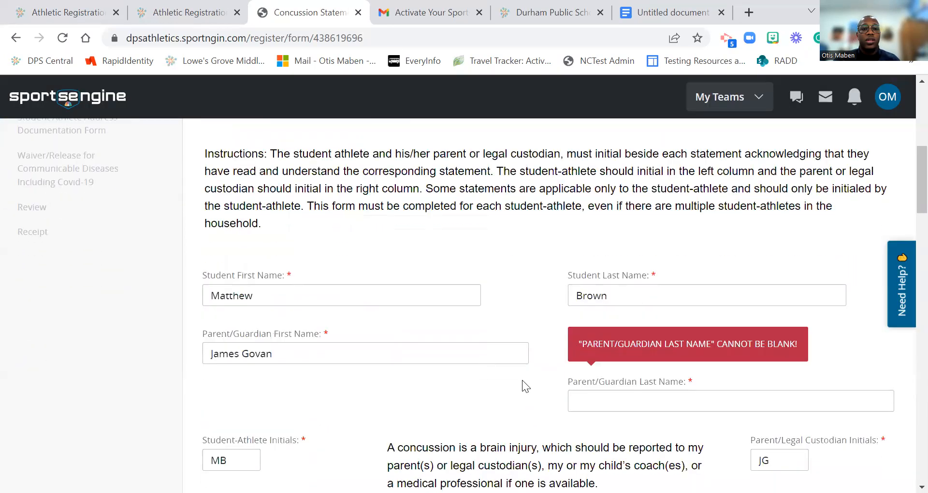
{"action": "scroll", "coordinate": [522, 381], "scroll_direction": "down", "scroll_amount": 4}
{"action": "scroll", "coordinate": [522, 377], "scroll_direction": "up", "scroll_amount": 2}
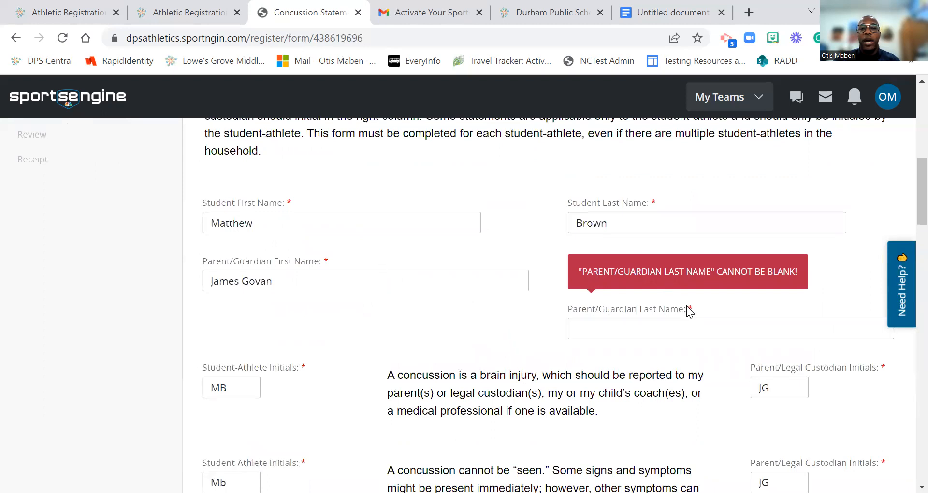
{"action": "left_click", "coordinate": [696, 330]}
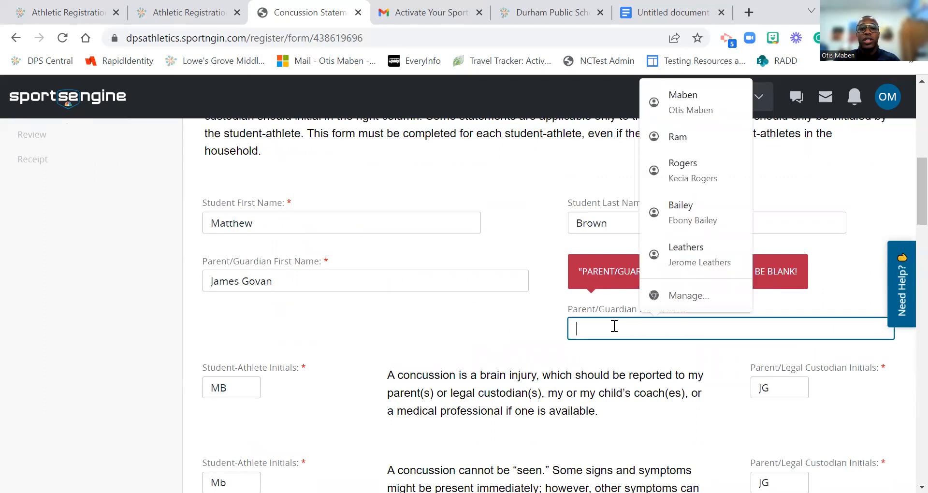
{"action": "type", "text": "G"}
{"action": "type", "text": "n"}
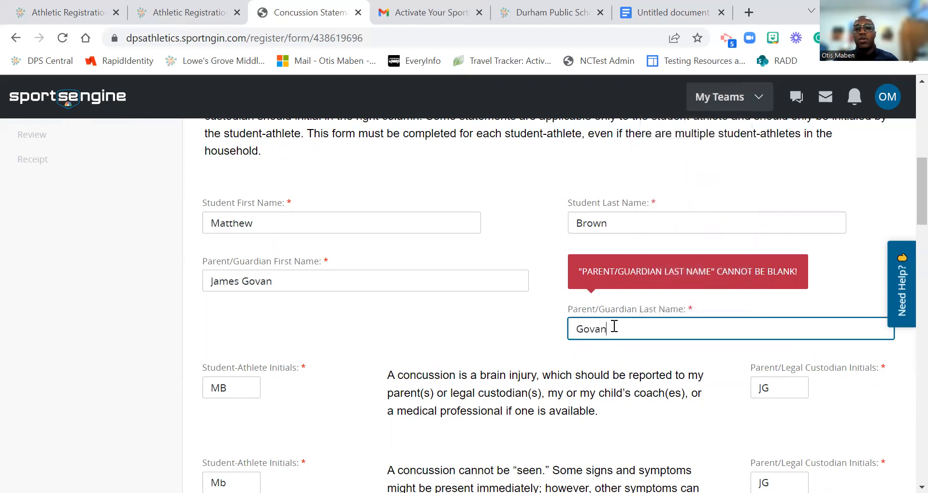
{"action": "left_click", "coordinate": [523, 318]}
{"action": "scroll", "coordinate": [535, 349], "scroll_direction": "down", "scroll_amount": 1}
{"action": "scroll", "coordinate": [535, 349], "scroll_direction": "down", "scroll_amount": 20}
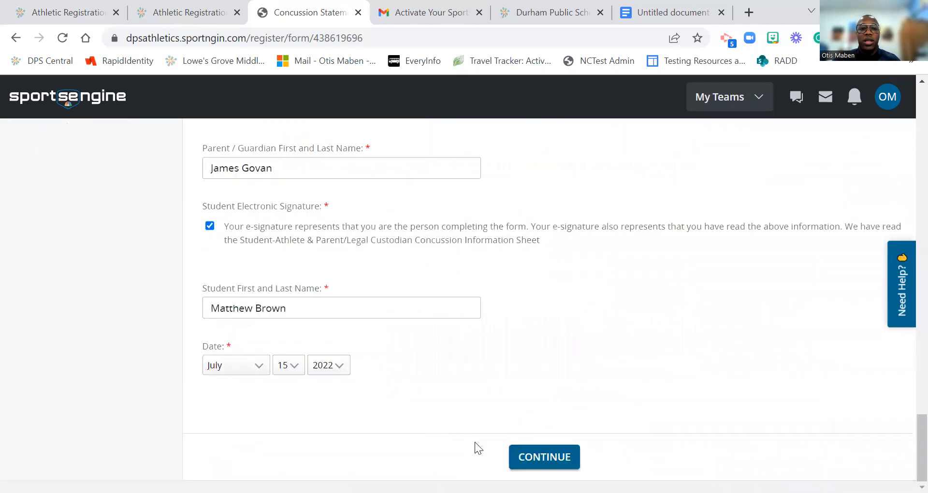
{"action": "left_click", "coordinate": [536, 455]}
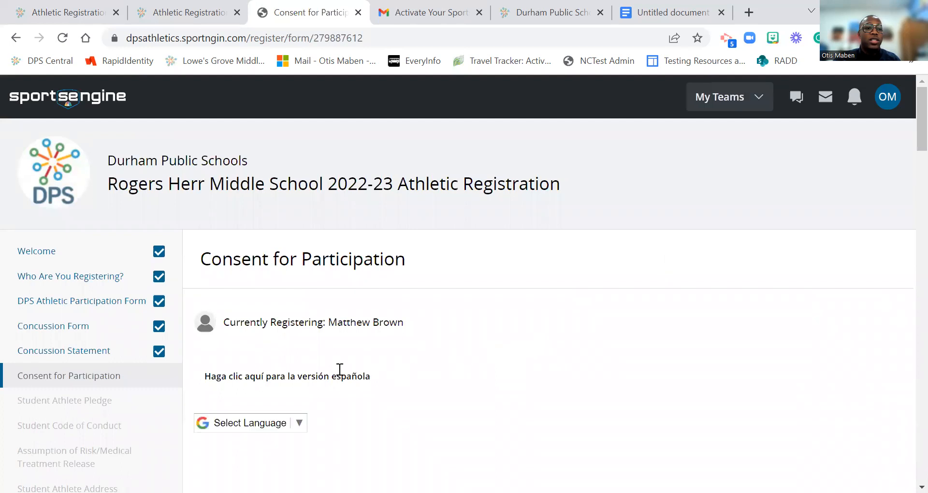
Step: Sign that the CrashCourse concussion video was viewed, then scroll to the final signature section
{"action": "scroll", "coordinate": [340, 372], "scroll_direction": "down", "scroll_amount": 10}
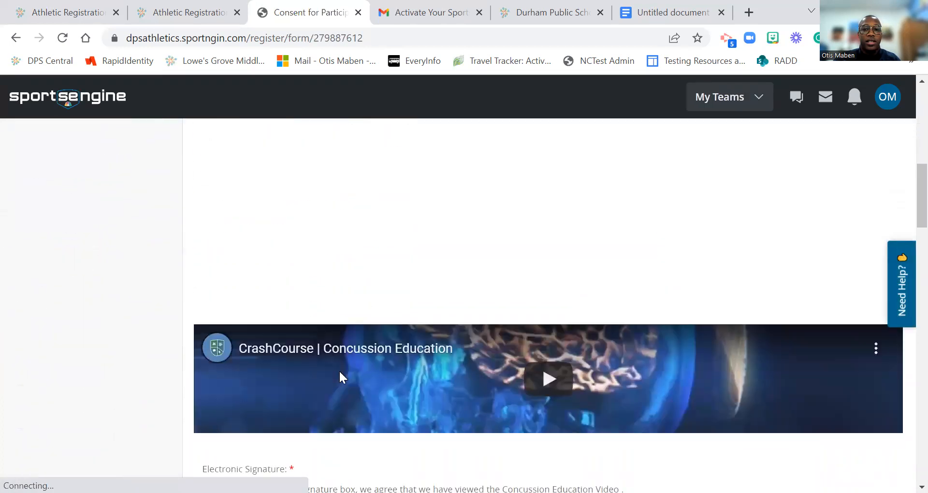
{"action": "scroll", "coordinate": [341, 378], "scroll_direction": "down", "scroll_amount": 3}
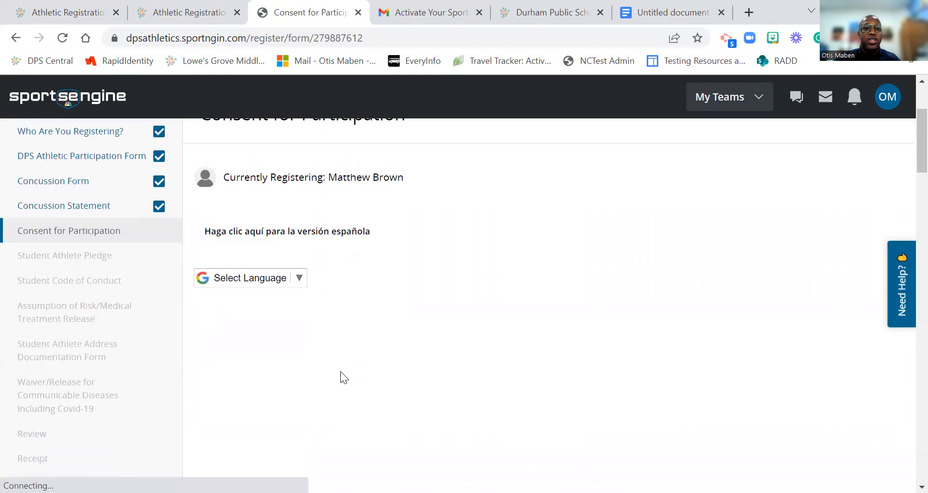
{"action": "scroll", "coordinate": [340, 371], "scroll_direction": "down", "scroll_amount": 5}
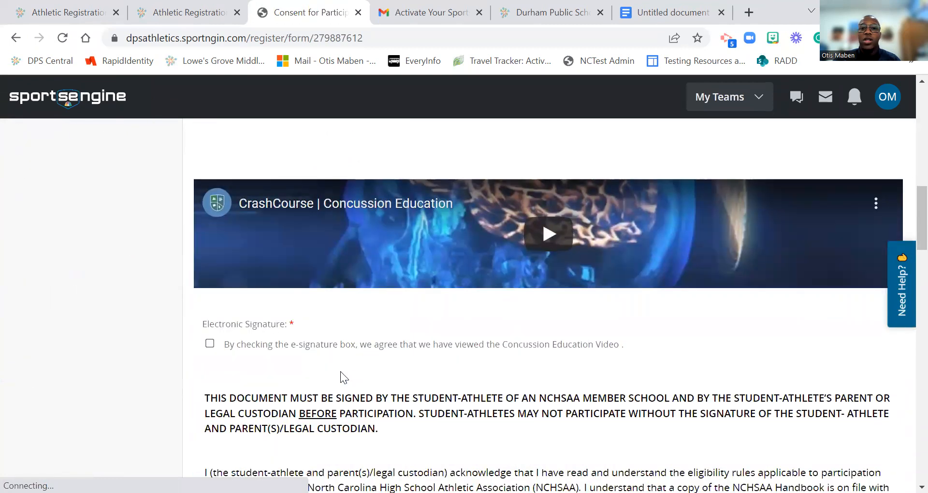
{"action": "scroll", "coordinate": [341, 371], "scroll_direction": "down", "scroll_amount": 3}
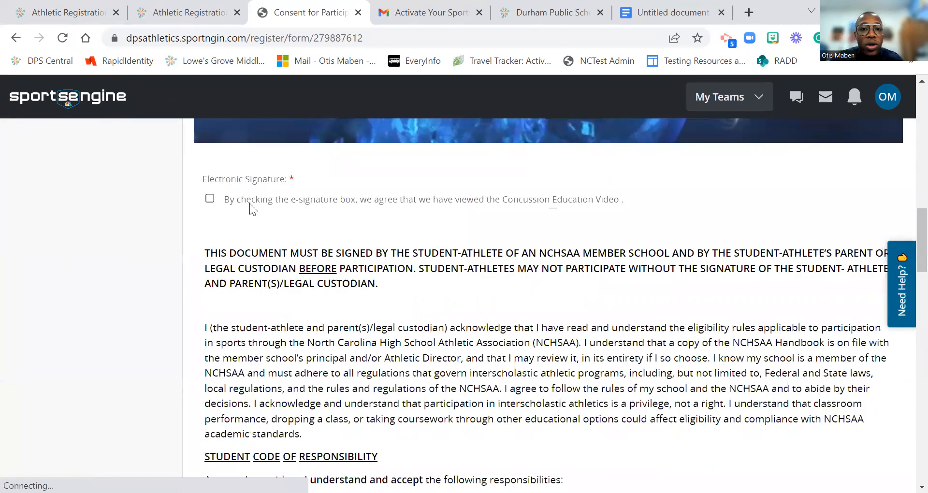
{"action": "scroll", "coordinate": [495, 280], "scroll_direction": "up", "scroll_amount": 3}
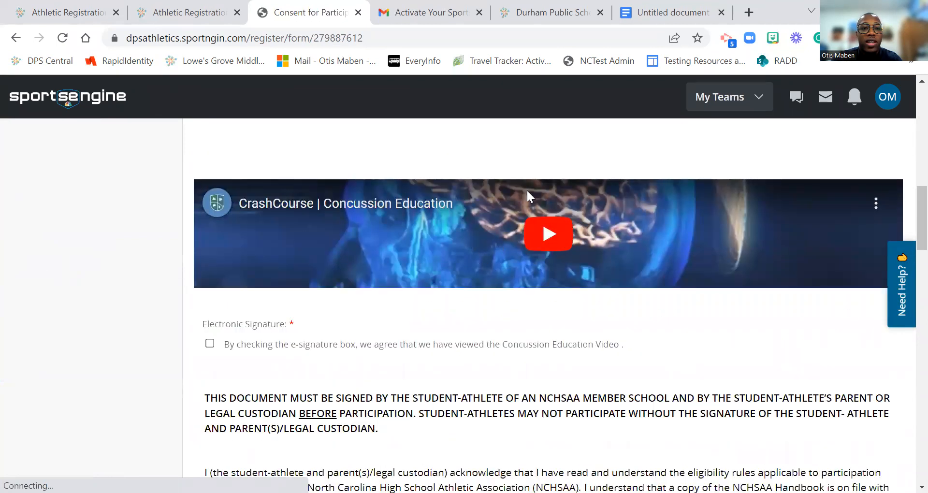
{"action": "left_click", "coordinate": [210, 344]}
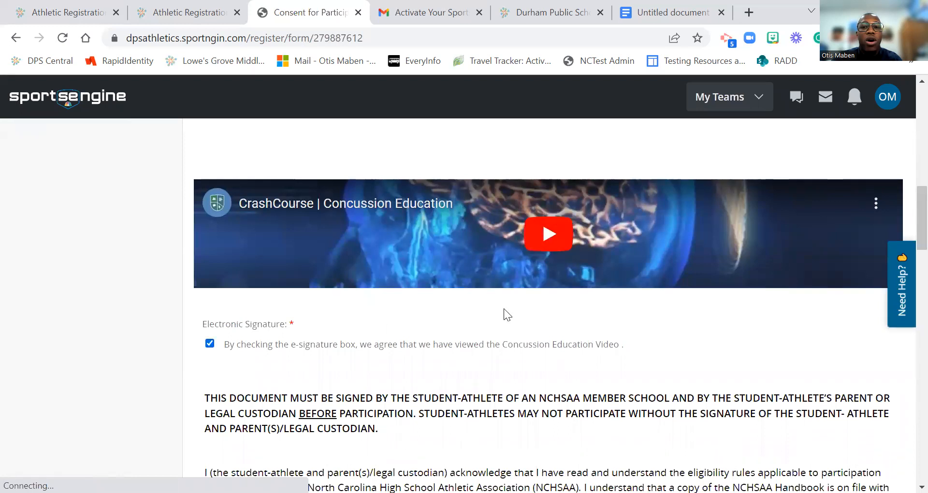
{"action": "scroll", "coordinate": [531, 346], "scroll_direction": "down", "scroll_amount": 2}
{"action": "scroll", "coordinate": [566, 329], "scroll_direction": "down", "scroll_amount": 1}
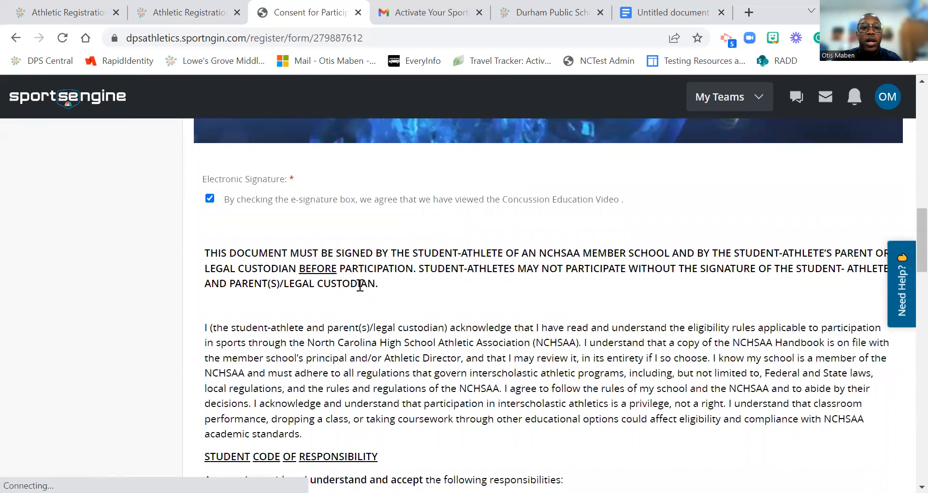
{"action": "scroll", "coordinate": [427, 382], "scroll_direction": "down", "scroll_amount": 1}
{"action": "scroll", "coordinate": [428, 382], "scroll_direction": "down", "scroll_amount": 5}
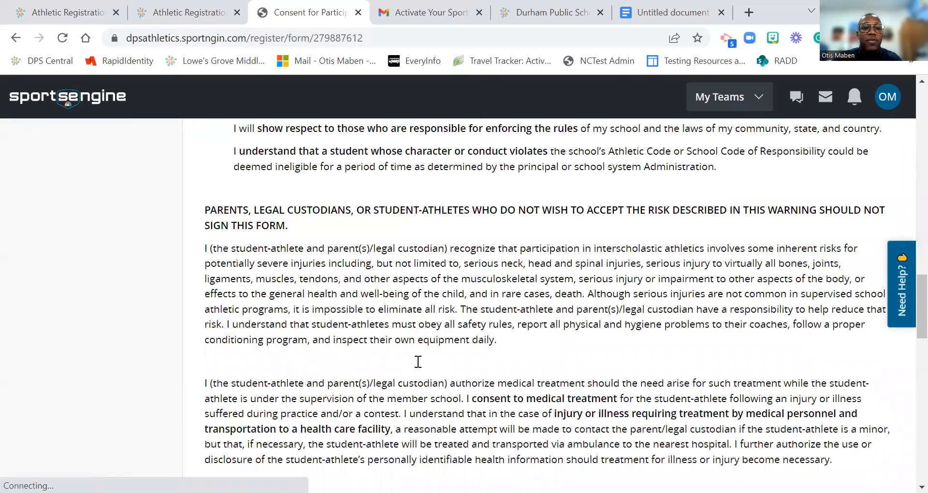
{"action": "scroll", "coordinate": [510, 359], "scroll_direction": "down", "scroll_amount": 3}
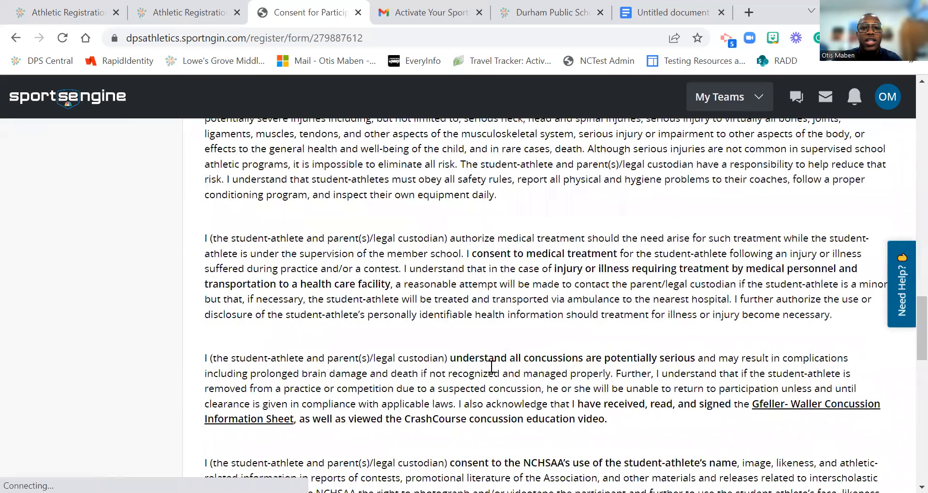
{"action": "scroll", "coordinate": [492, 372], "scroll_direction": "down", "scroll_amount": 5}
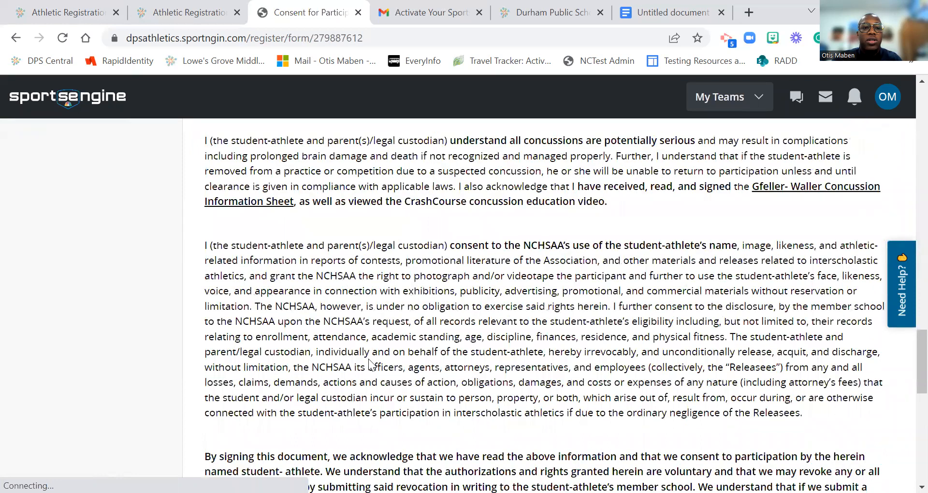
{"action": "scroll", "coordinate": [208, 310], "scroll_direction": "down", "scroll_amount": 6}
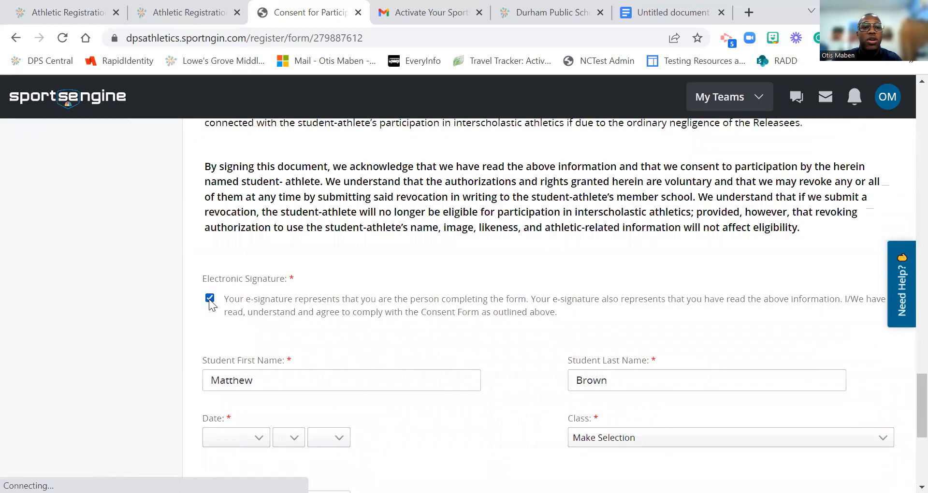
{"action": "scroll", "coordinate": [269, 306], "scroll_direction": "down", "scroll_amount": 3}
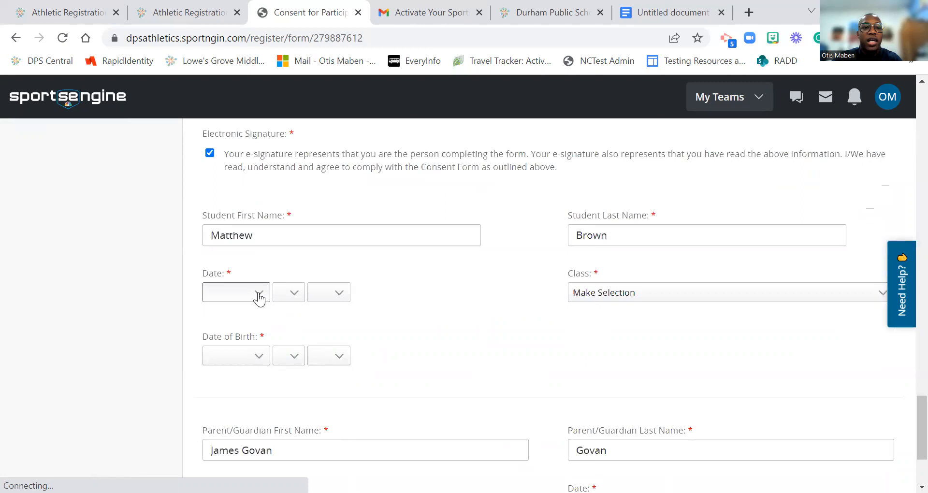
Step: Set the consent signing date to July 15, 2022 and the student's class to Class of 2027
{"action": "left_click", "coordinate": [260, 296]}
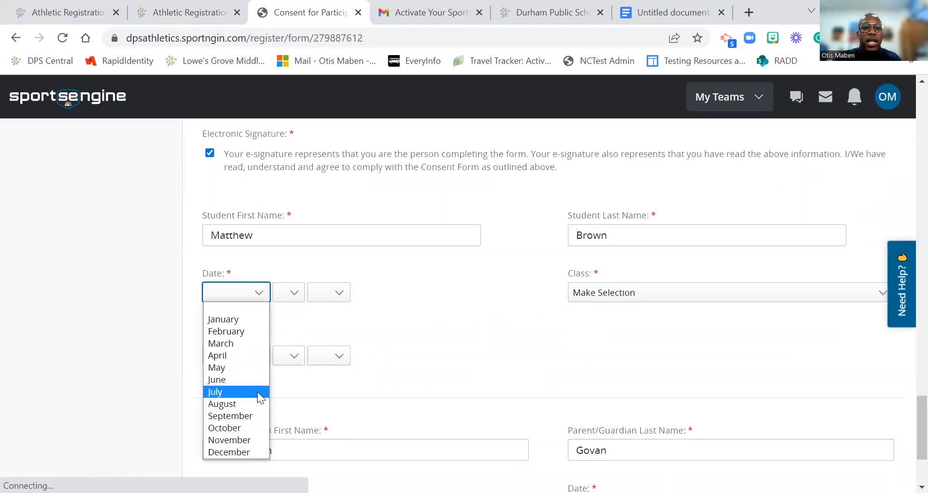
{"action": "left_click", "coordinate": [294, 292]}
{"action": "left_click", "coordinate": [283, 226]}
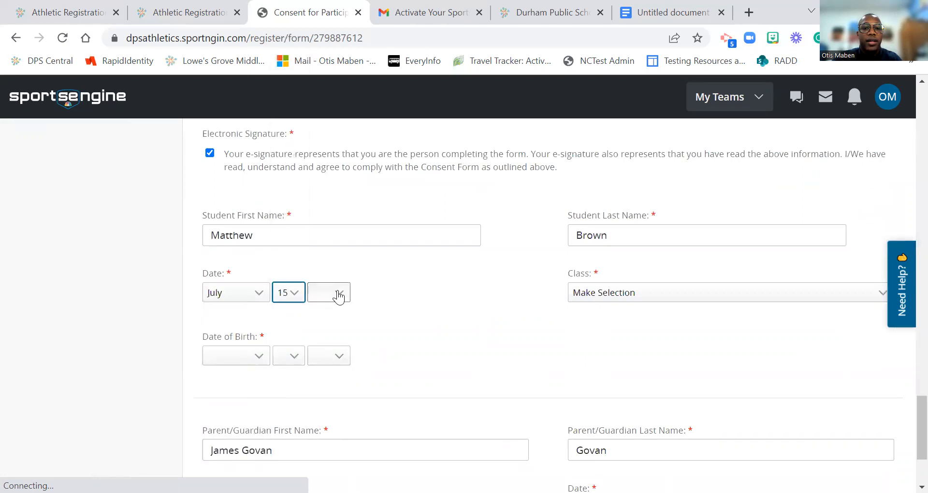
{"action": "left_click", "coordinate": [338, 293]}
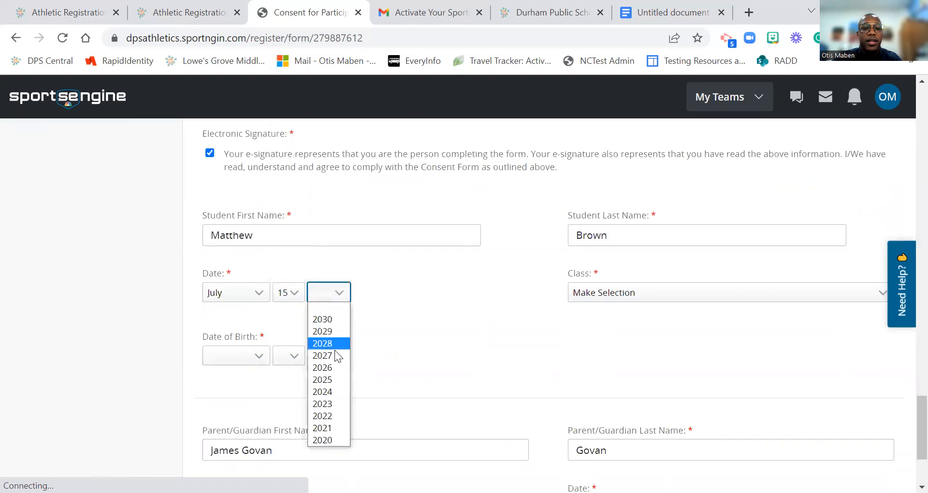
{"action": "left_click", "coordinate": [330, 416]}
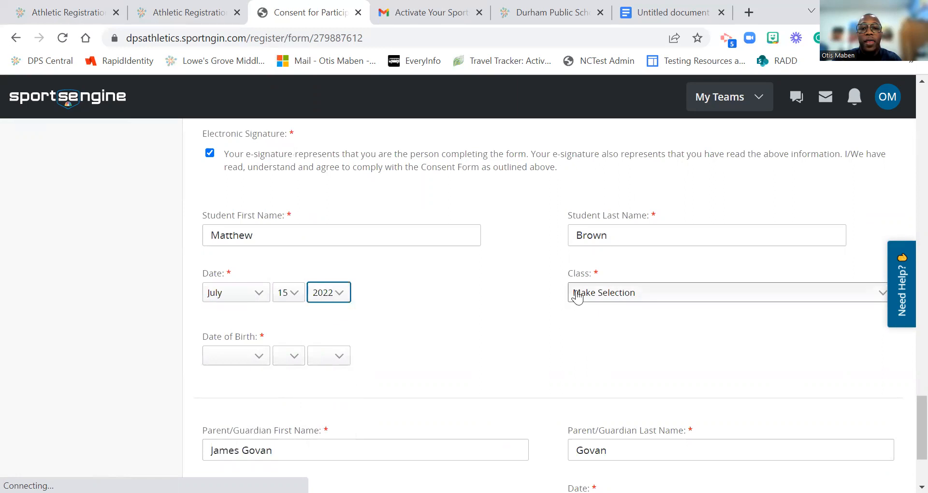
{"action": "left_click", "coordinate": [578, 294]}
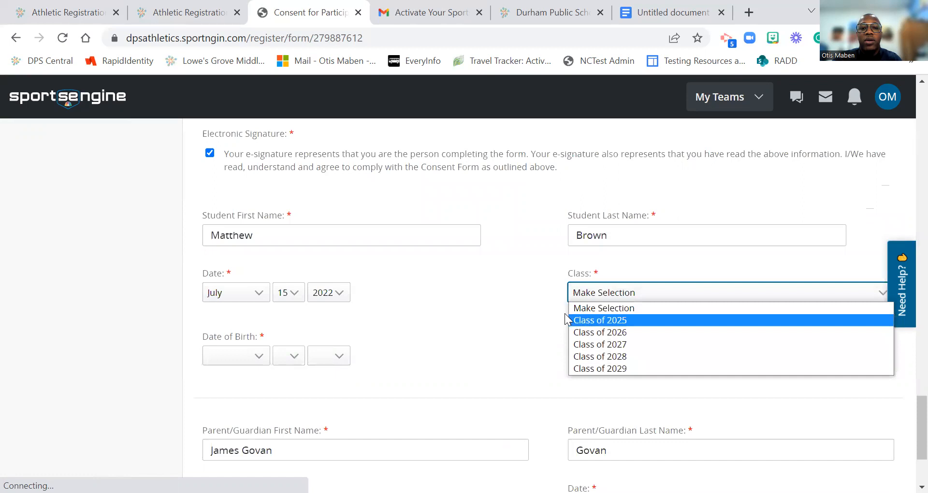
{"action": "left_click", "coordinate": [595, 344]}
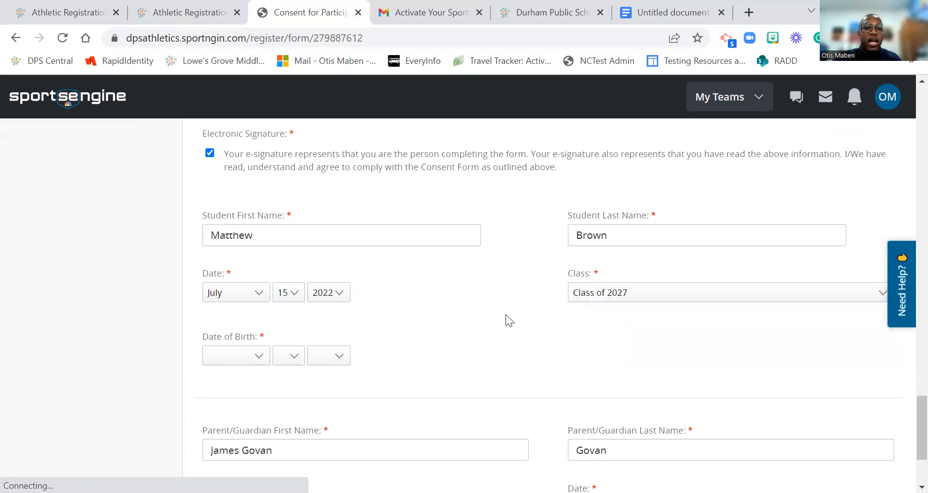
Step: Set the student's date of birth to January 13, 1987
{"action": "scroll", "coordinate": [506, 315], "scroll_direction": "down", "scroll_amount": 1}
{"action": "left_click", "coordinate": [256, 290]}
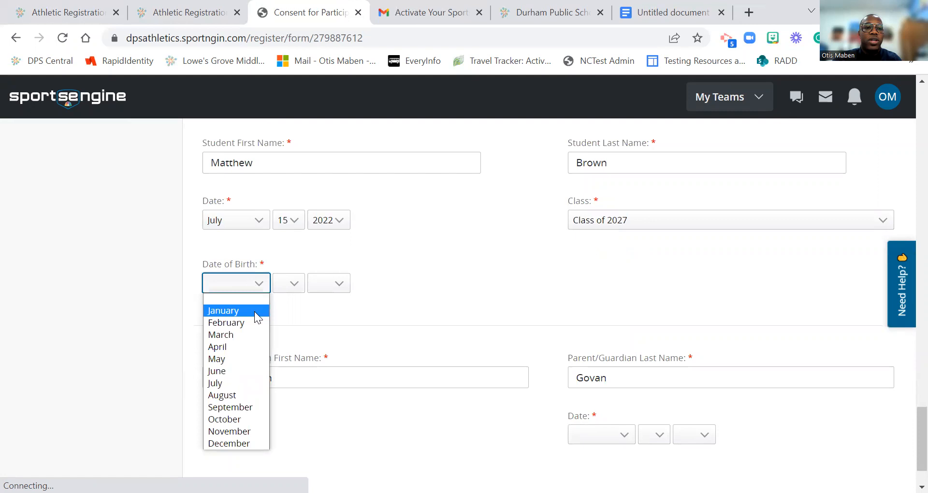
{"action": "left_click", "coordinate": [285, 289]}
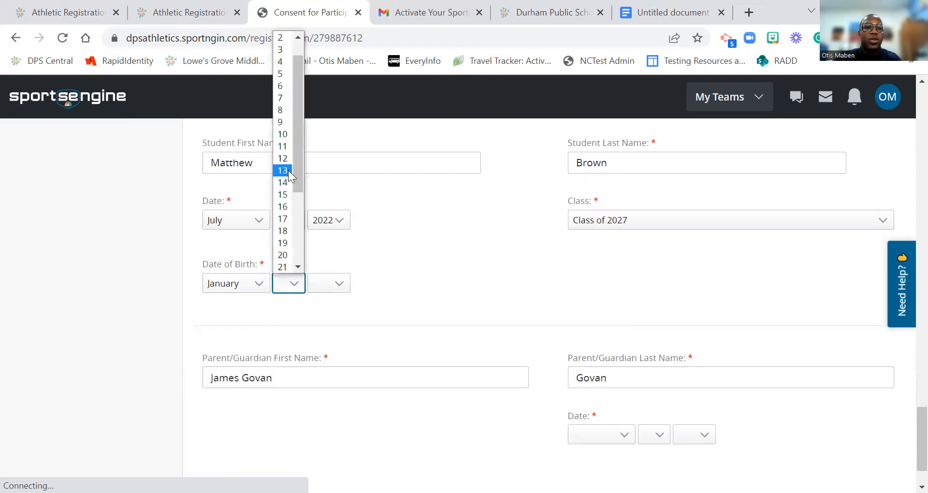
{"action": "left_click", "coordinate": [288, 172]}
{"action": "left_click", "coordinate": [333, 283]}
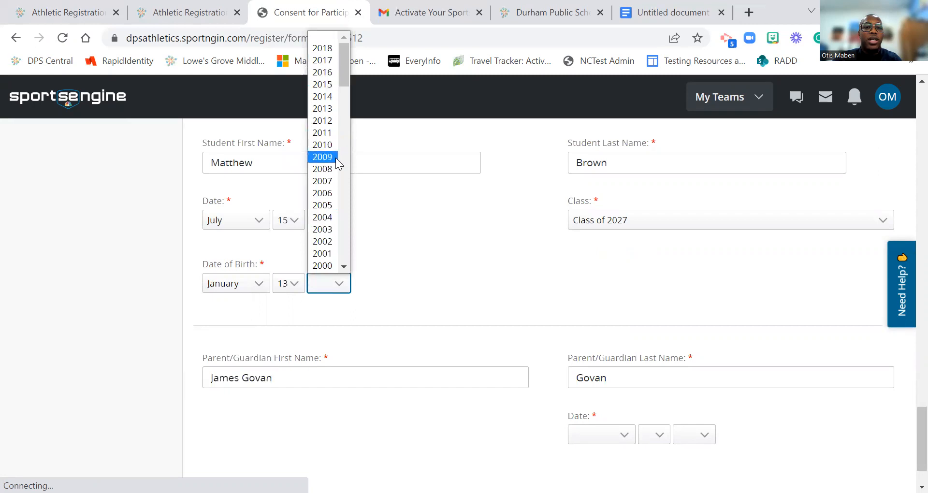
{"action": "scroll", "coordinate": [328, 189], "scroll_direction": "down", "scroll_amount": 9}
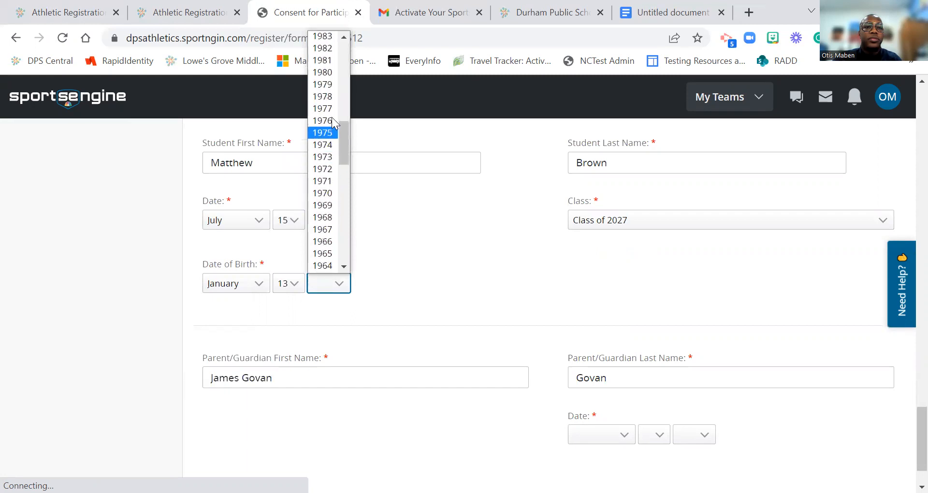
{"action": "left_click", "coordinate": [345, 37]}
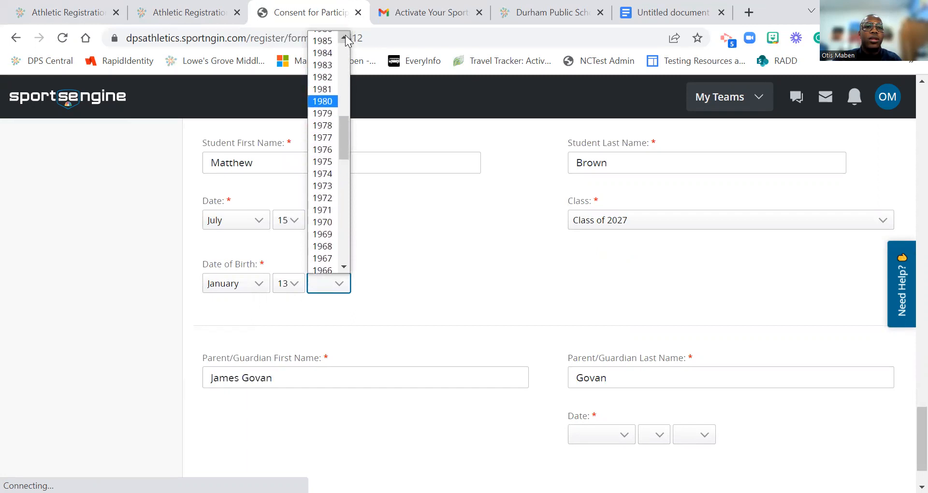
{"action": "left_click", "coordinate": [322, 45]}
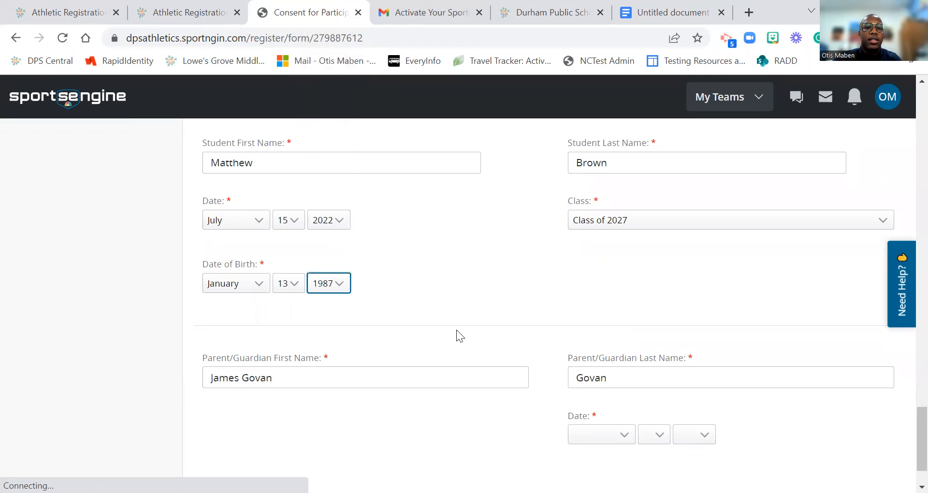
Step: Date the guardian's consent July 15, 2022 and submit the consent form
{"action": "scroll", "coordinate": [483, 339], "scroll_direction": "down", "scroll_amount": 1}
{"action": "left_click", "coordinate": [602, 364]}
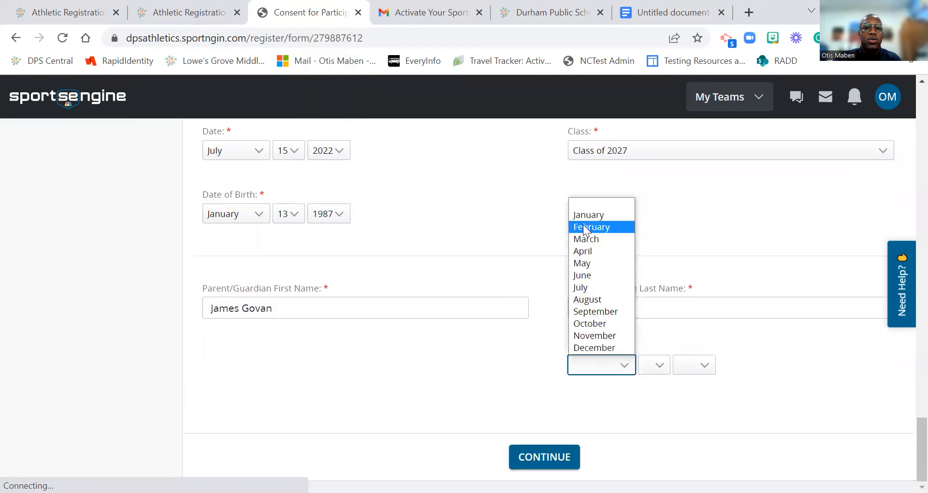
{"action": "left_click", "coordinate": [584, 291]}
{"action": "left_click", "coordinate": [652, 371]}
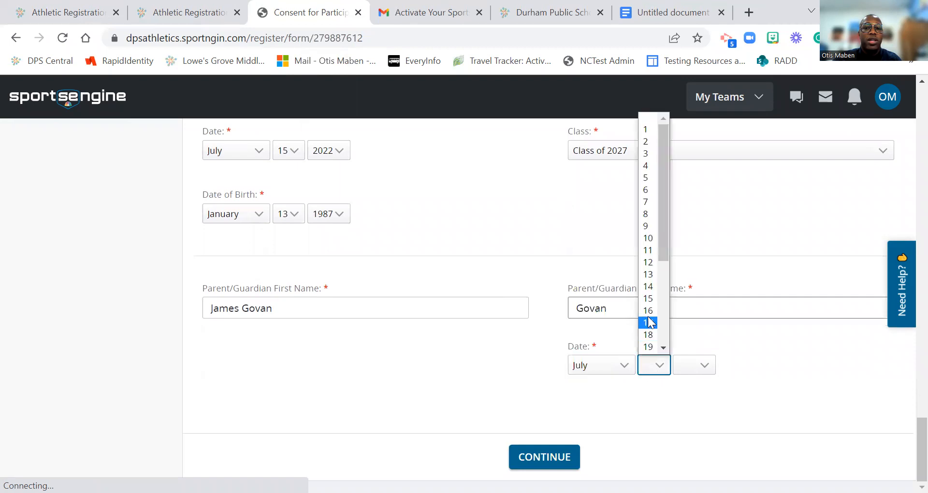
{"action": "left_click", "coordinate": [649, 298]}
{"action": "left_click", "coordinate": [697, 366]}
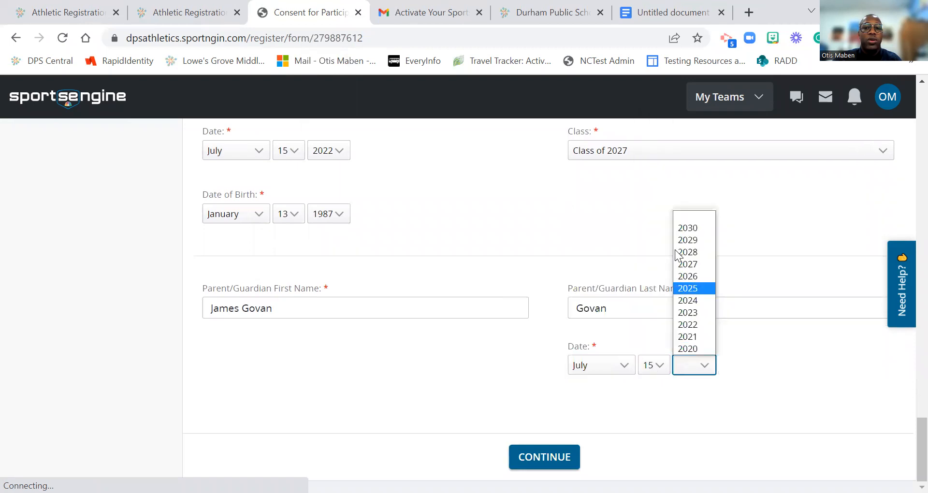
{"action": "left_click", "coordinate": [554, 445]}
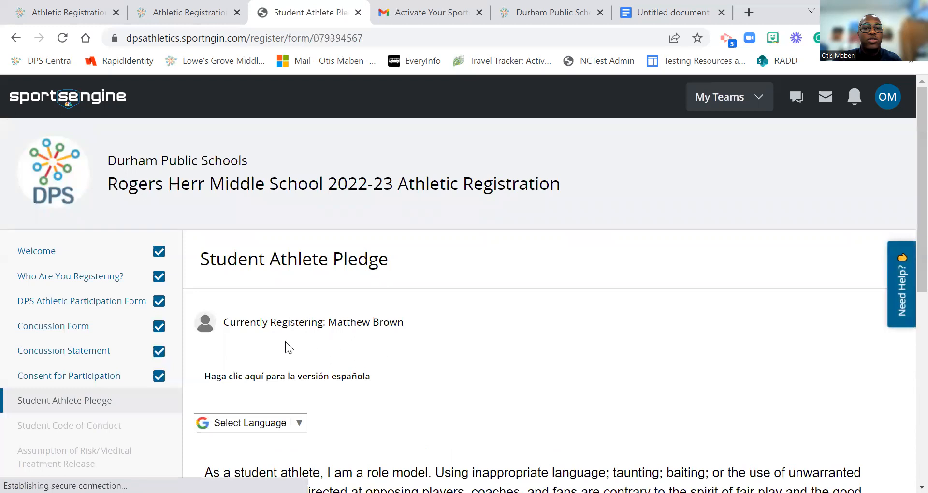
Step: Sign the Student Athlete Pledge with the student's full name
{"action": "scroll", "coordinate": [256, 366], "scroll_direction": "down", "scroll_amount": 3}
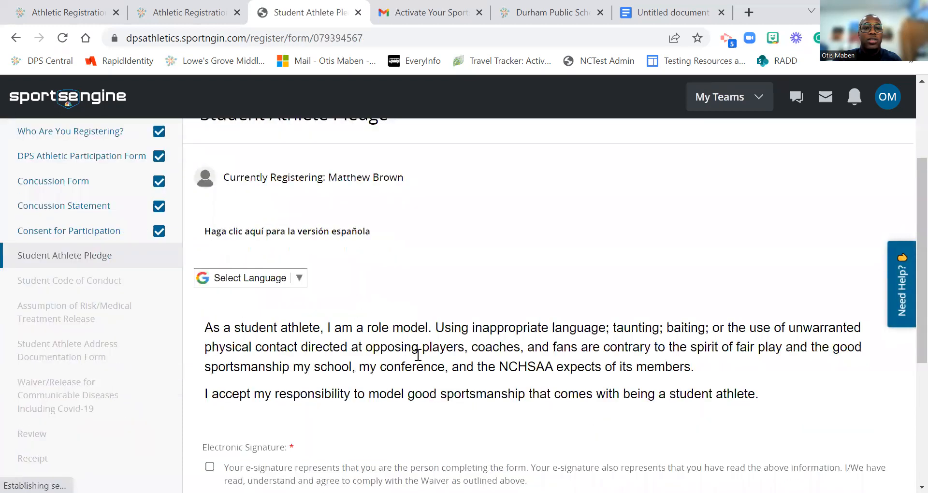
{"action": "scroll", "coordinate": [447, 368], "scroll_direction": "down", "scroll_amount": 3}
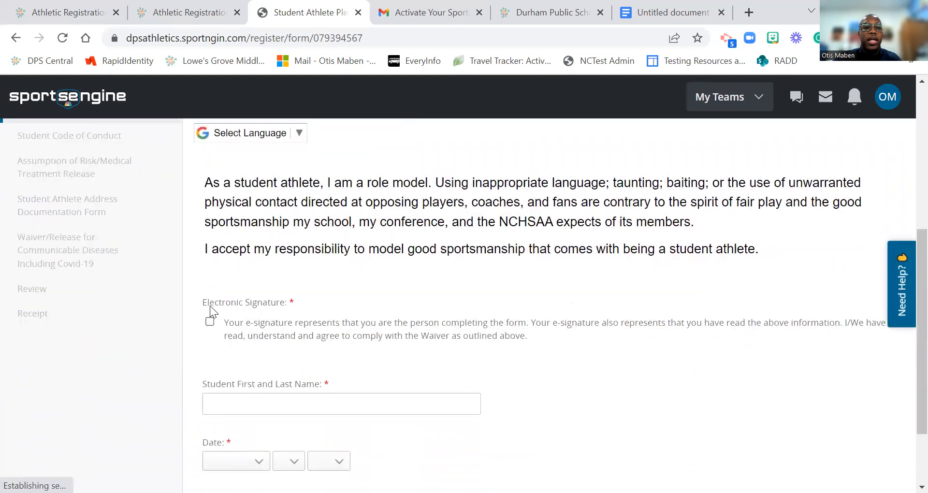
{"action": "left_click", "coordinate": [235, 399]}
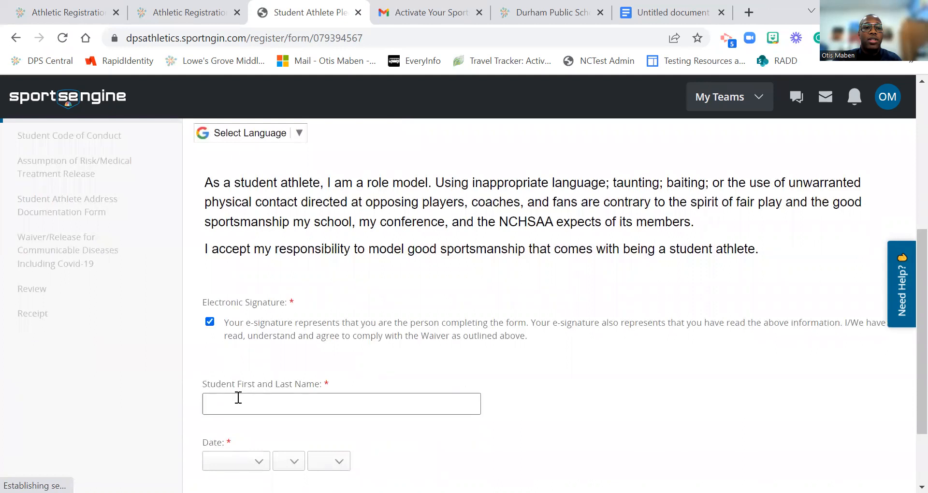
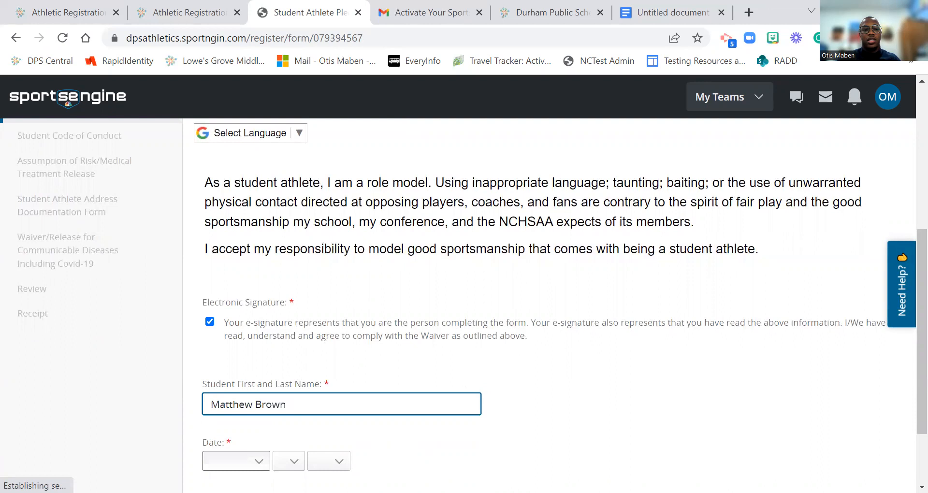
Step: Date the pledge July 15, 2022 and submit it
{"action": "left_click", "coordinate": [236, 461]}
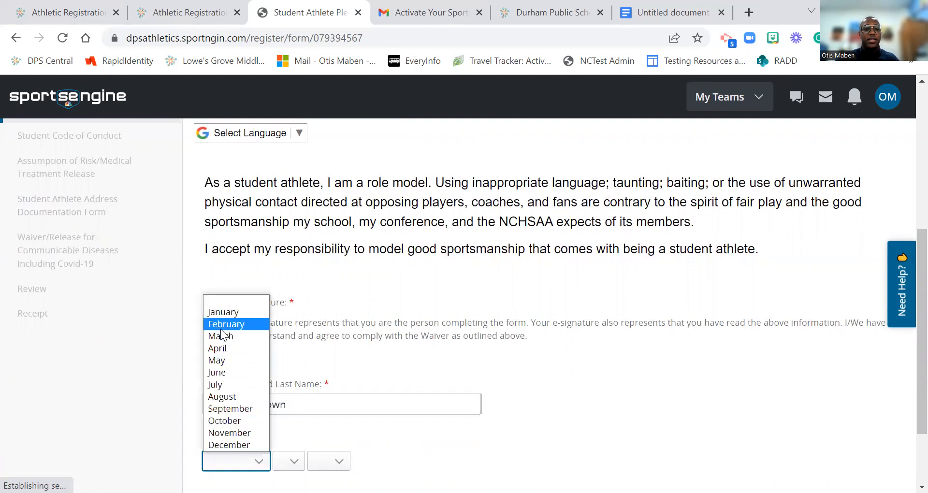
{"action": "left_click", "coordinate": [230, 386]}
{"action": "left_click", "coordinate": [280, 463]}
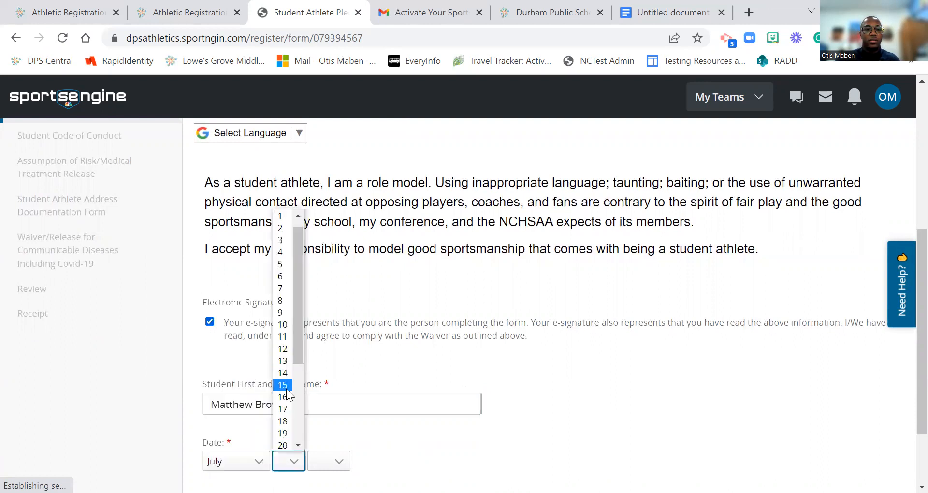
{"action": "left_click", "coordinate": [284, 385]}
{"action": "left_click", "coordinate": [321, 467]}
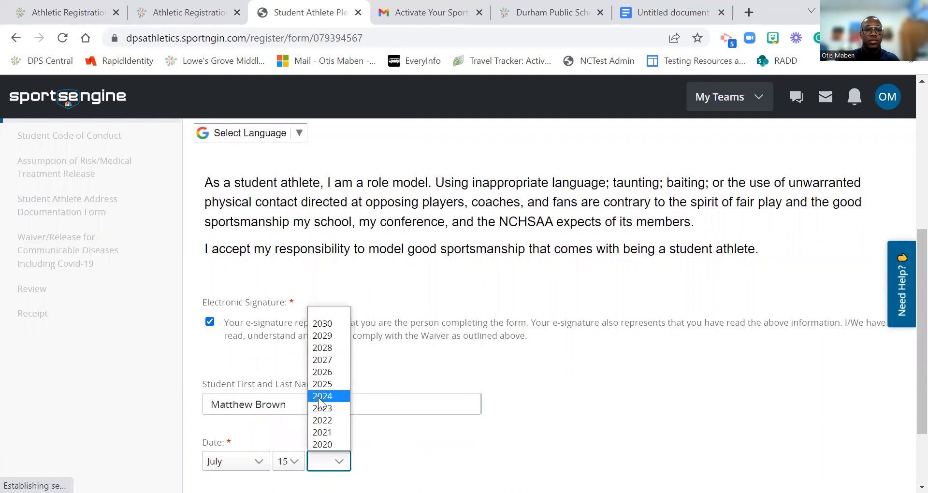
{"action": "left_click", "coordinate": [318, 421]}
{"action": "scroll", "coordinate": [451, 385], "scroll_direction": "down", "scroll_amount": 2}
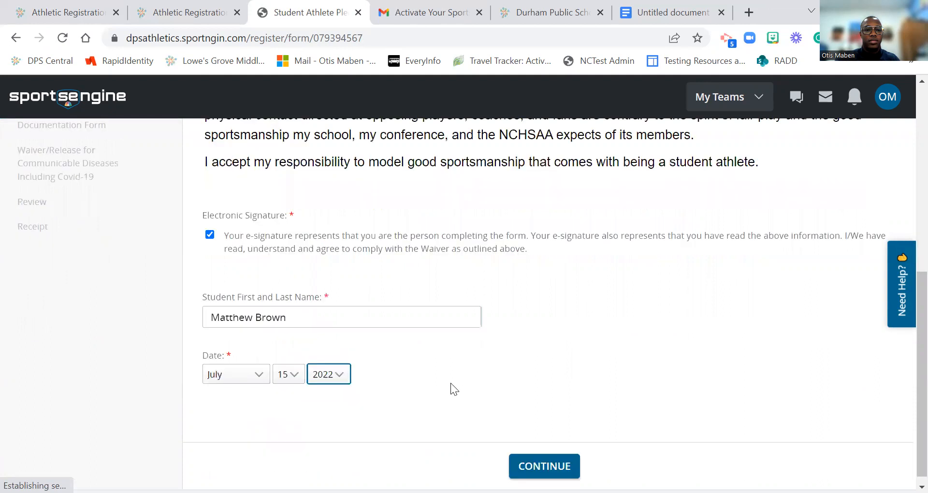
{"action": "left_click", "coordinate": [528, 452]}
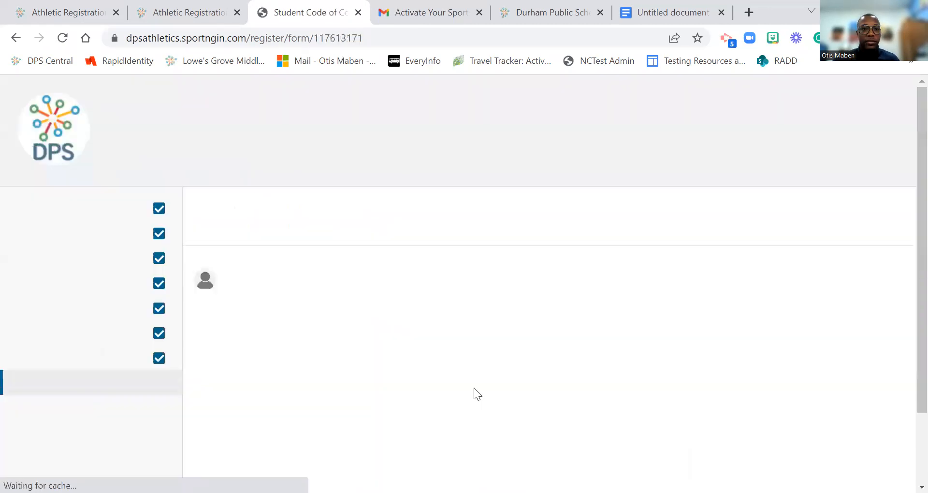
Step: Agree to the Code of Conduct's electronic signature statement
{"action": "scroll", "coordinate": [397, 344], "scroll_direction": "down", "scroll_amount": 3}
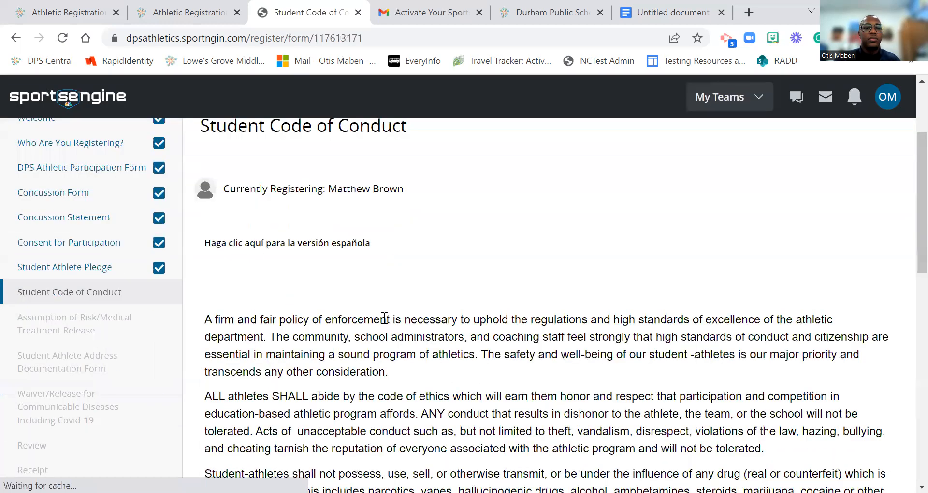
{"action": "scroll", "coordinate": [354, 336], "scroll_direction": "down", "scroll_amount": 3}
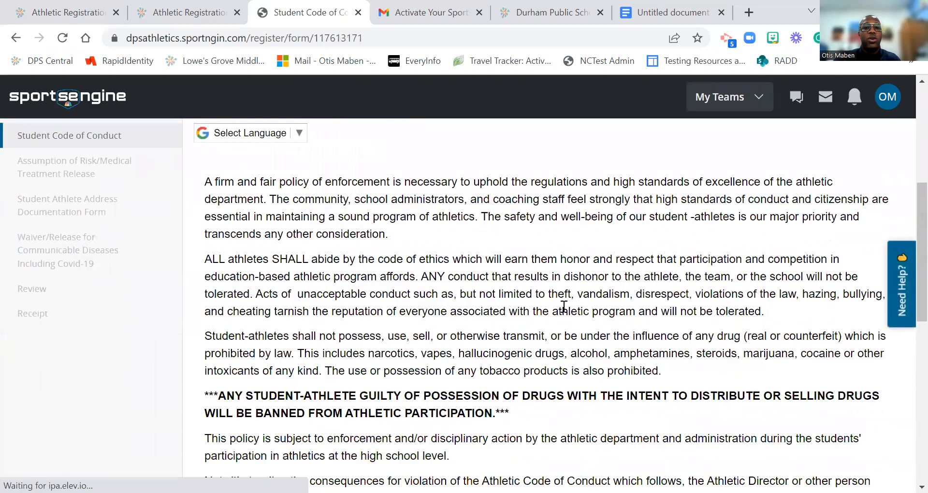
{"action": "scroll", "coordinate": [519, 351], "scroll_direction": "down", "scroll_amount": 3}
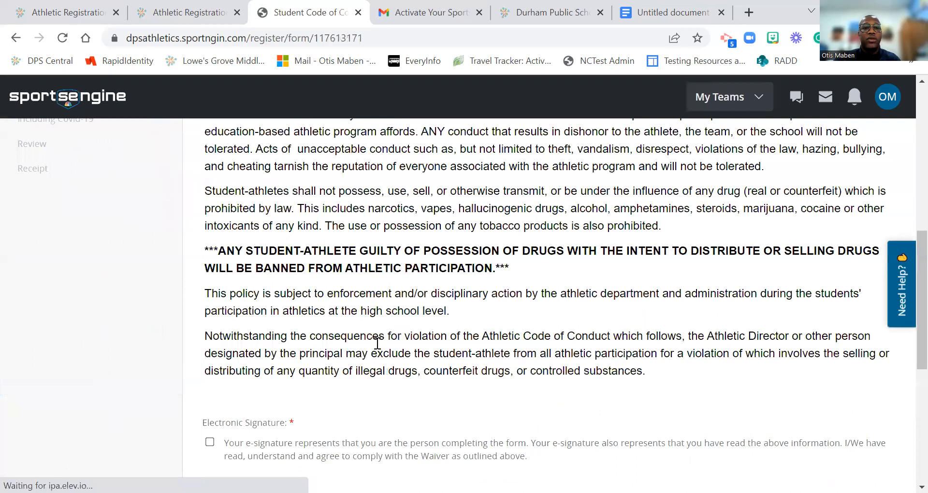
{"action": "left_click", "coordinate": [210, 442]}
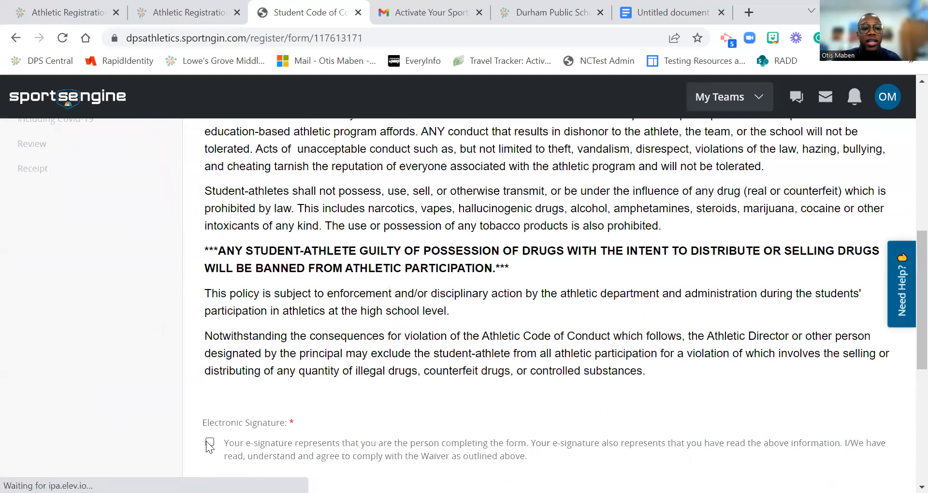
Step: Enter the student's full name and date the student signature July 15, 2022
{"action": "scroll", "coordinate": [242, 397], "scroll_direction": "down", "scroll_amount": 1}
{"action": "scroll", "coordinate": [257, 314], "scroll_direction": "down", "scroll_amount": 4}
{"action": "left_click", "coordinate": [256, 311]}
{"action": "key", "text": "Tab"}
{"action": "type", "text": "ju"}
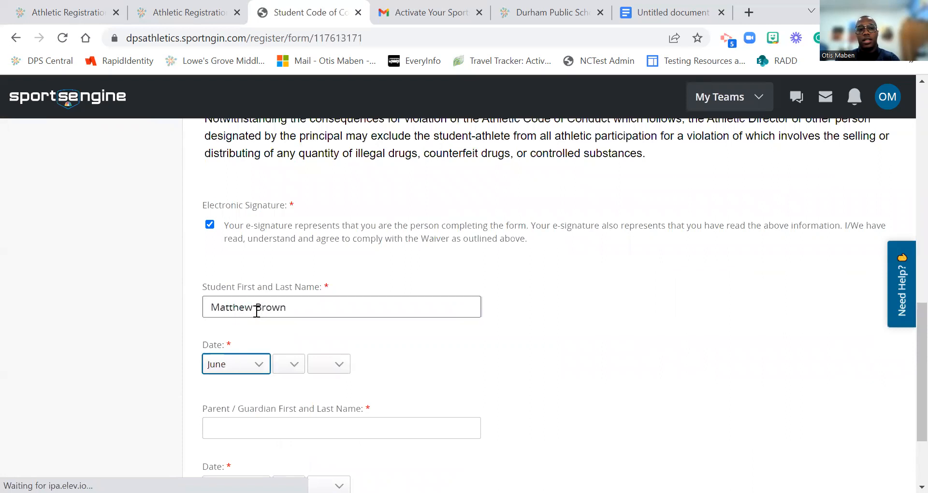
{"action": "key", "text": "Tab"}
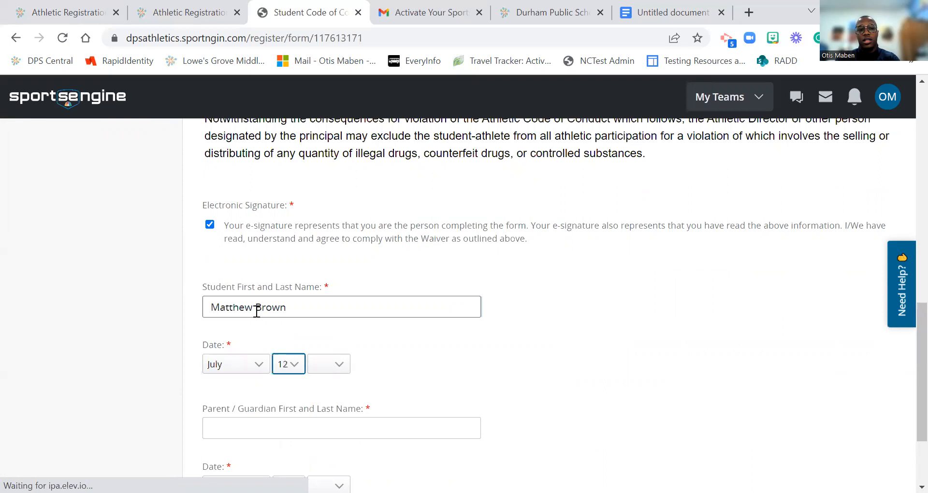
{"action": "key", "text": "Down"}
{"action": "key", "text": "Tab"}
{"action": "key", "text": "Down"}
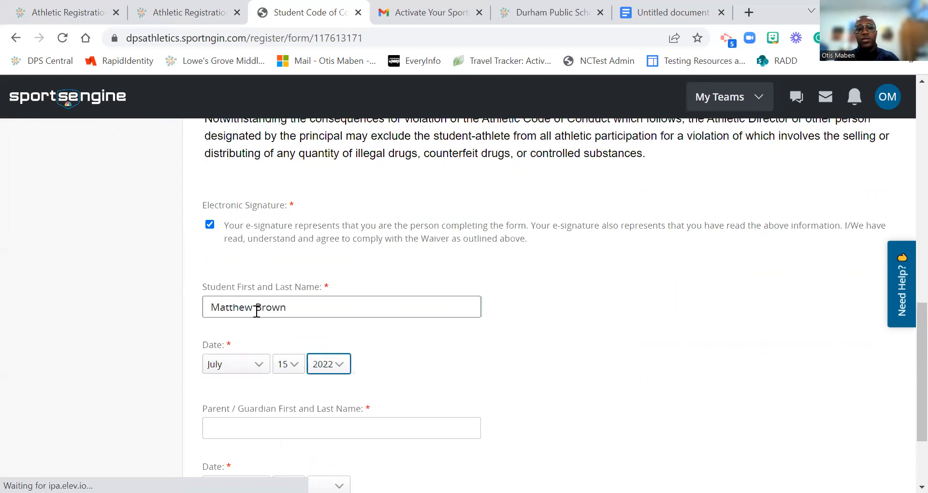
Step: Enter the parent/guardian's name, date it July 15, 2022, and submit the Code of Conduct
{"action": "left_click", "coordinate": [247, 419]}
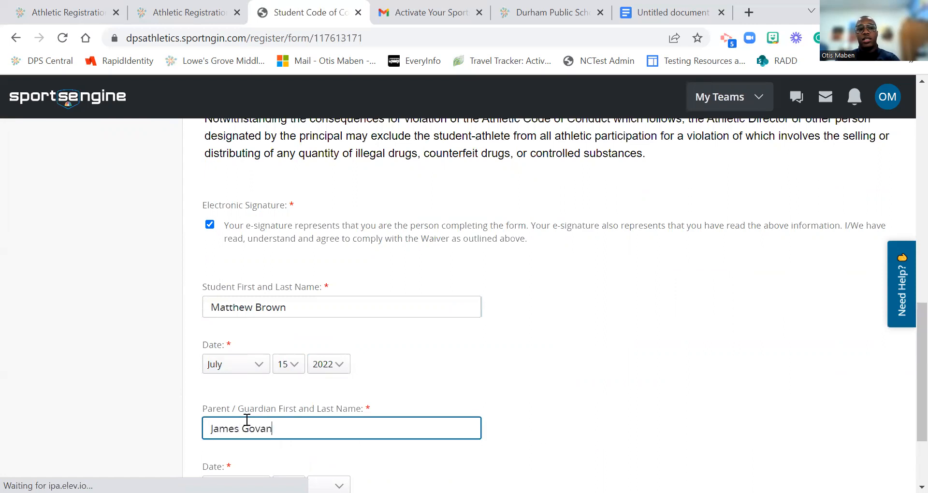
{"action": "key", "text": "Tab"}
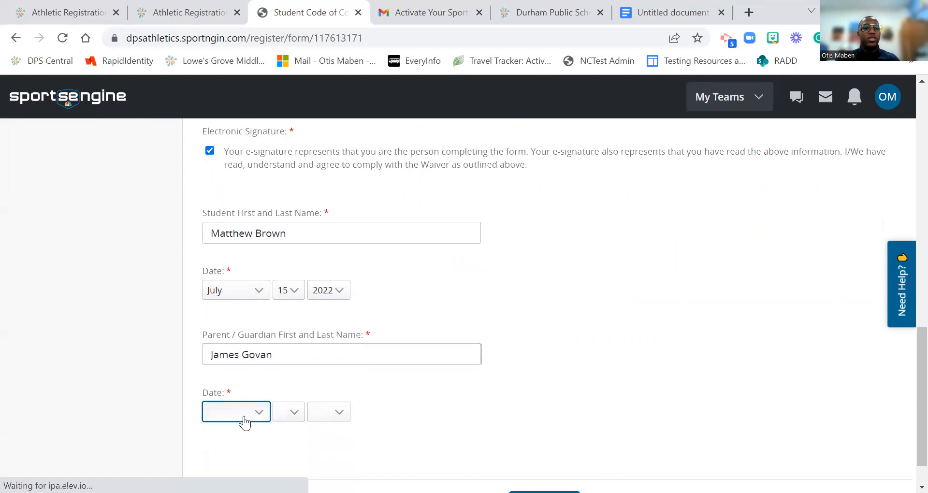
{"action": "left_click", "coordinate": [243, 415]}
{"action": "left_click", "coordinate": [223, 336]}
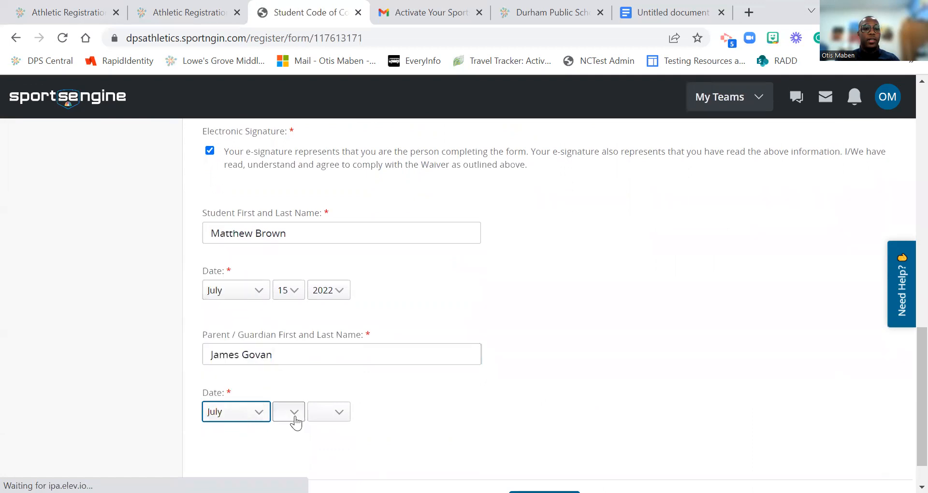
{"action": "left_click", "coordinate": [293, 417]}
{"action": "left_click", "coordinate": [283, 346]}
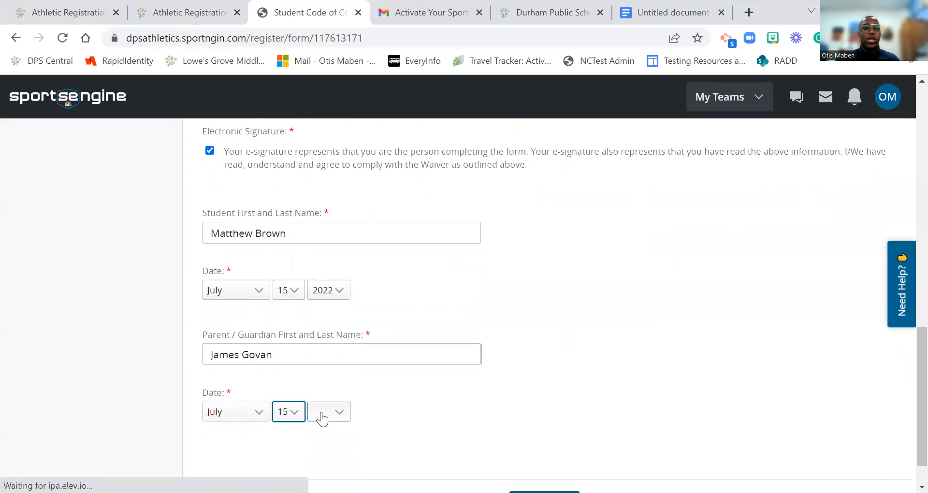
{"action": "left_click", "coordinate": [323, 415]}
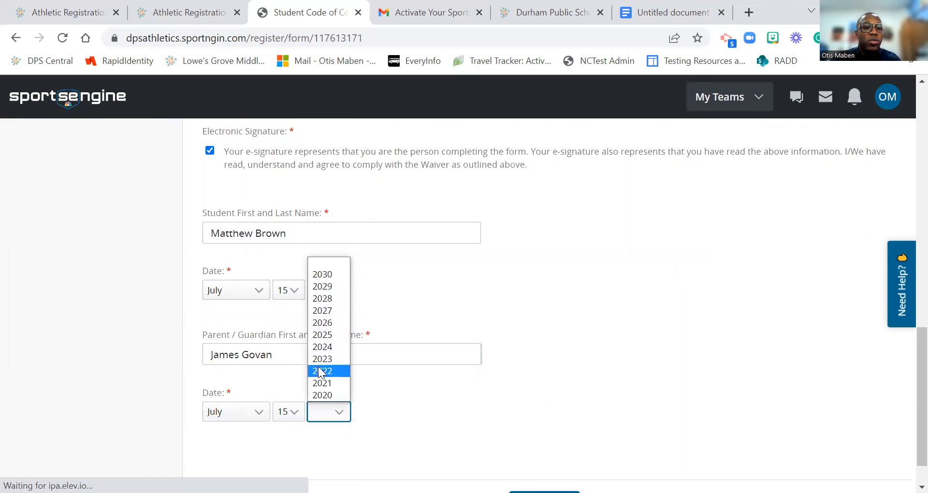
{"action": "left_click", "coordinate": [322, 371]}
{"action": "scroll", "coordinate": [408, 382], "scroll_direction": "down", "scroll_amount": 1}
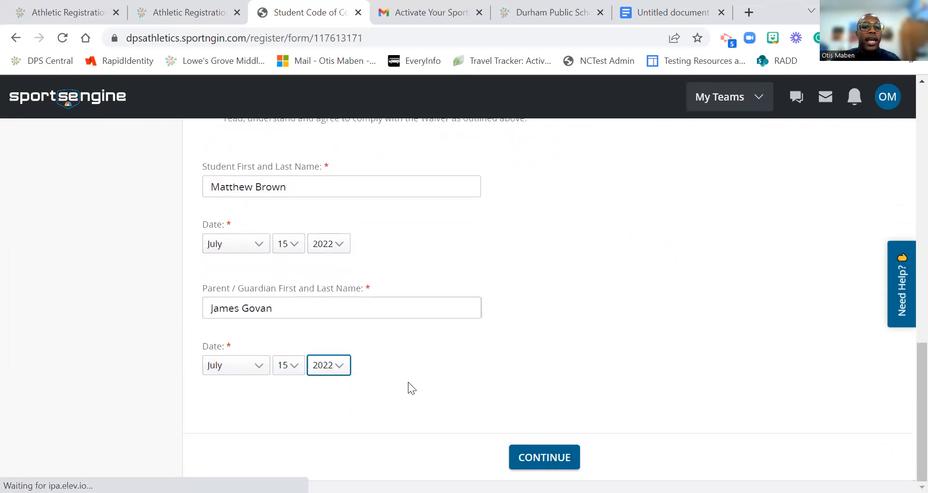
{"action": "left_click", "coordinate": [513, 455]}
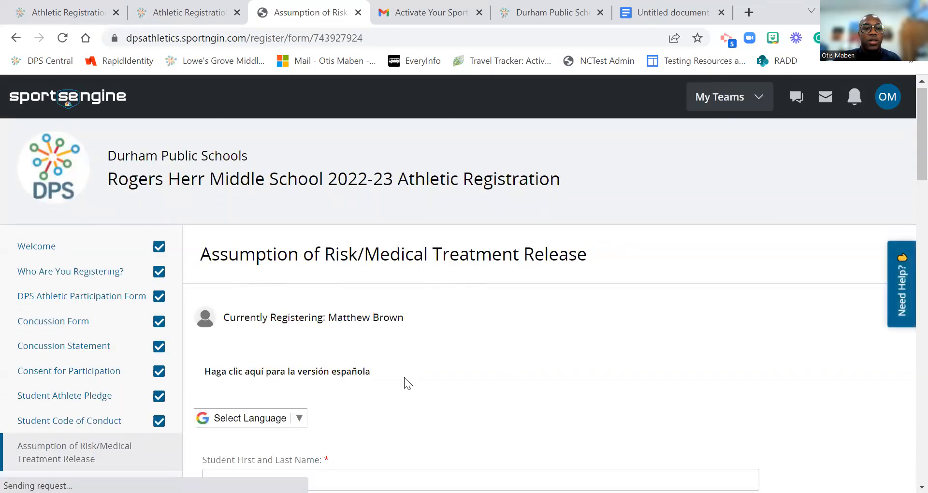
Step: Enter the student's first name on the medical treatment release
{"action": "scroll", "coordinate": [404, 378], "scroll_direction": "down", "scroll_amount": 3}
{"action": "left_click", "coordinate": [320, 331]}
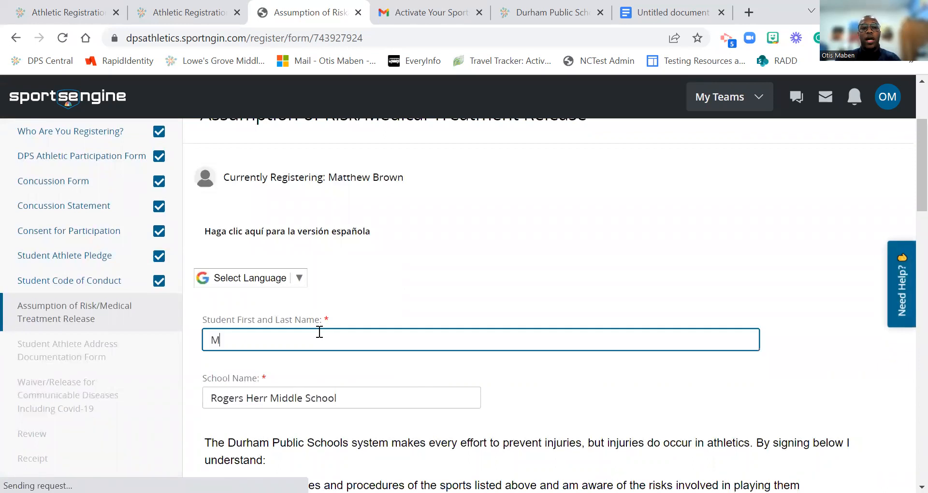
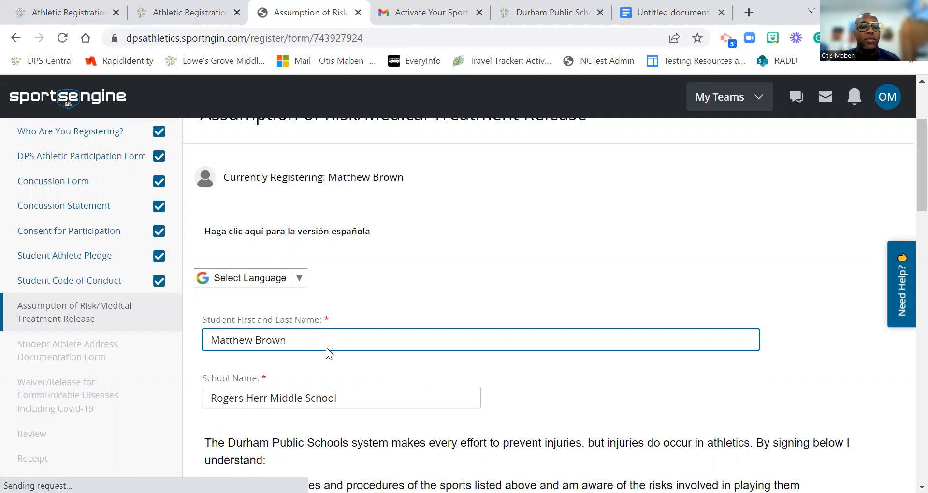
Step: Answer 'no' to both the medications/supplements and allergies questions
{"action": "scroll", "coordinate": [326, 347], "scroll_direction": "down", "scroll_amount": 2}
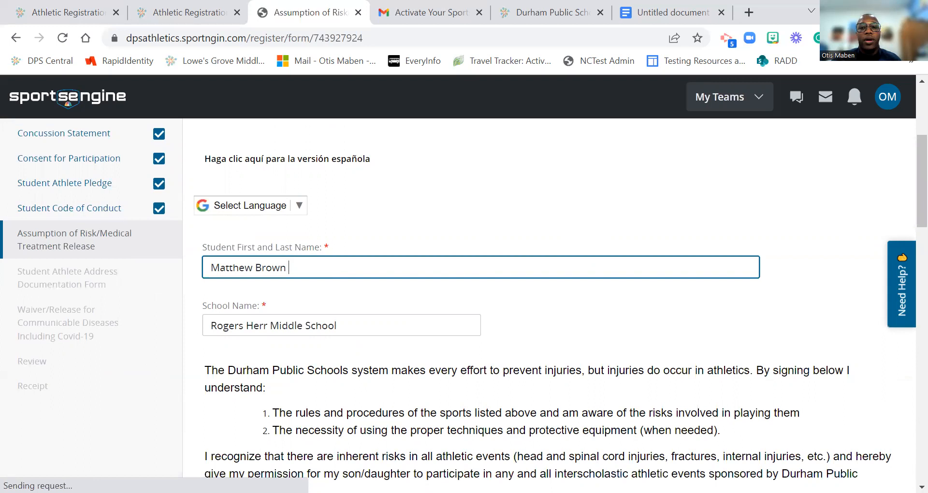
{"action": "scroll", "coordinate": [309, 301], "scroll_direction": "down", "scroll_amount": 3}
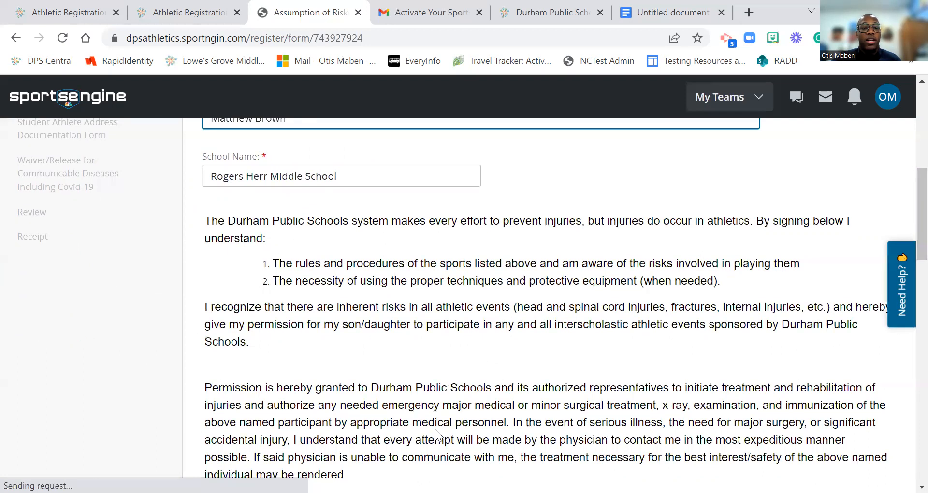
{"action": "scroll", "coordinate": [459, 361], "scroll_direction": "down", "scroll_amount": 3}
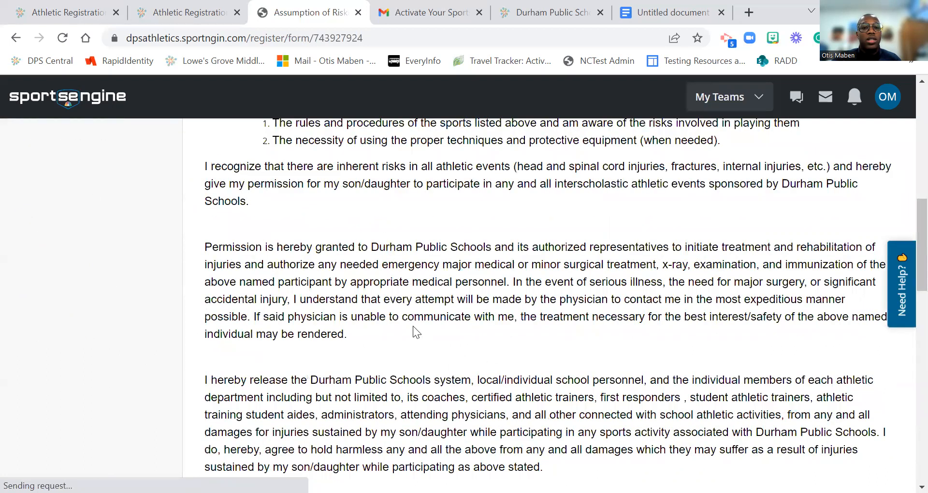
{"action": "scroll", "coordinate": [413, 327], "scroll_direction": "down", "scroll_amount": 4}
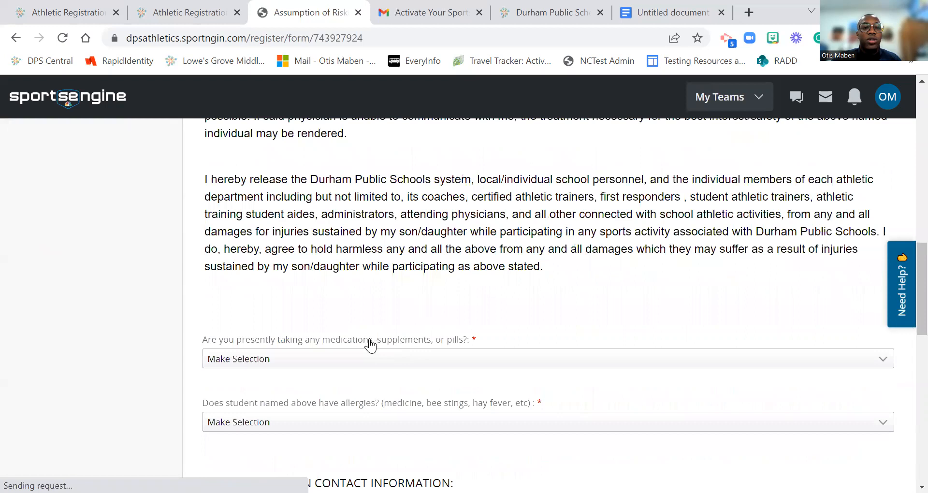
{"action": "scroll", "coordinate": [370, 345], "scroll_direction": "down", "scroll_amount": 1}
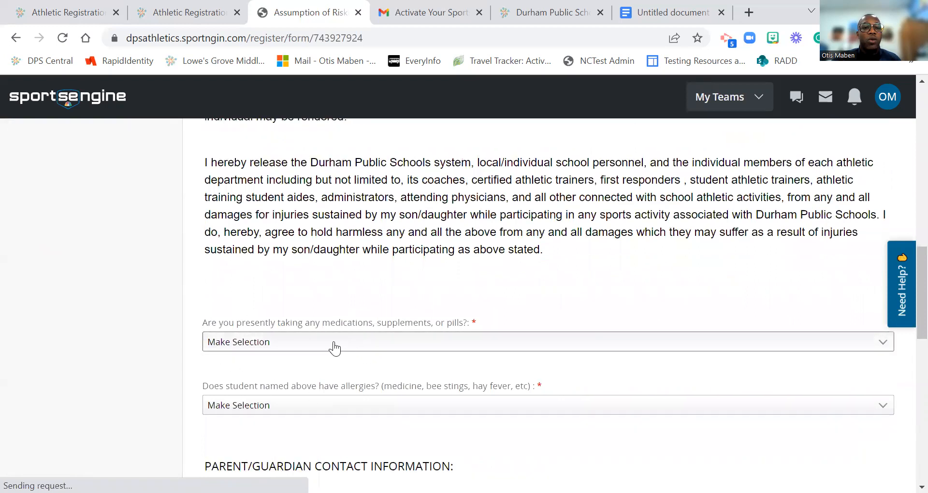
{"action": "scroll", "coordinate": [333, 348], "scroll_direction": "down", "scroll_amount": 2}
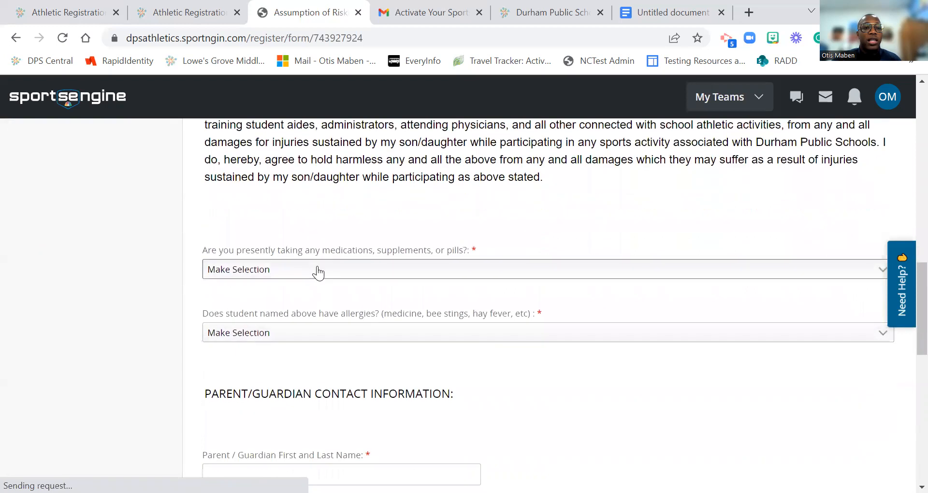
{"action": "left_click", "coordinate": [318, 273]}
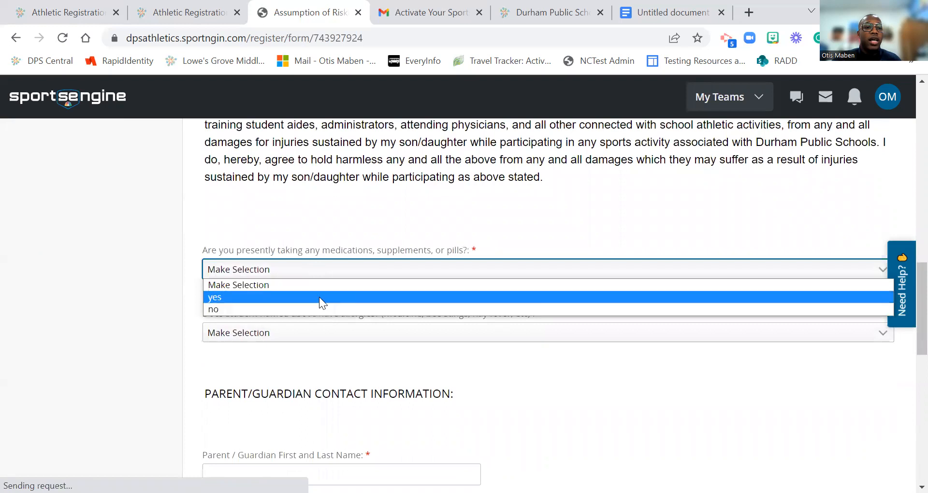
{"action": "left_click", "coordinate": [319, 297]}
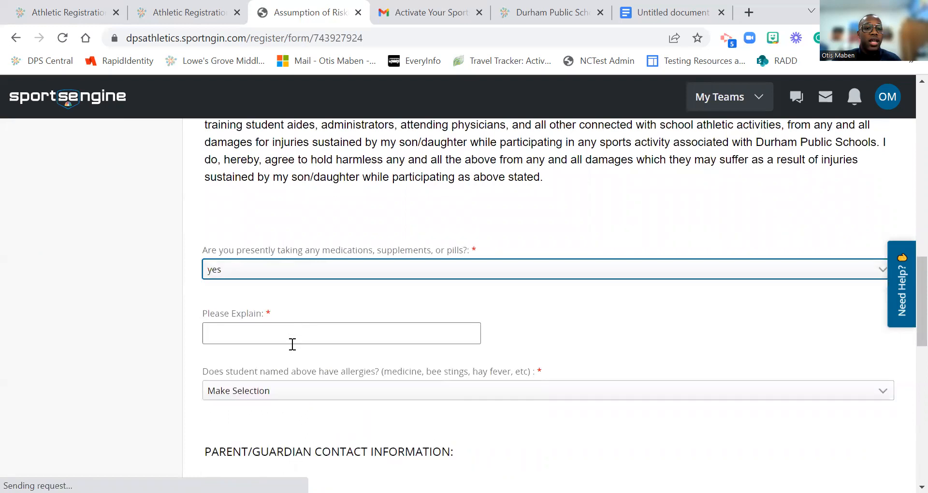
{"action": "left_click", "coordinate": [296, 274]}
{"action": "left_click", "coordinate": [298, 308]}
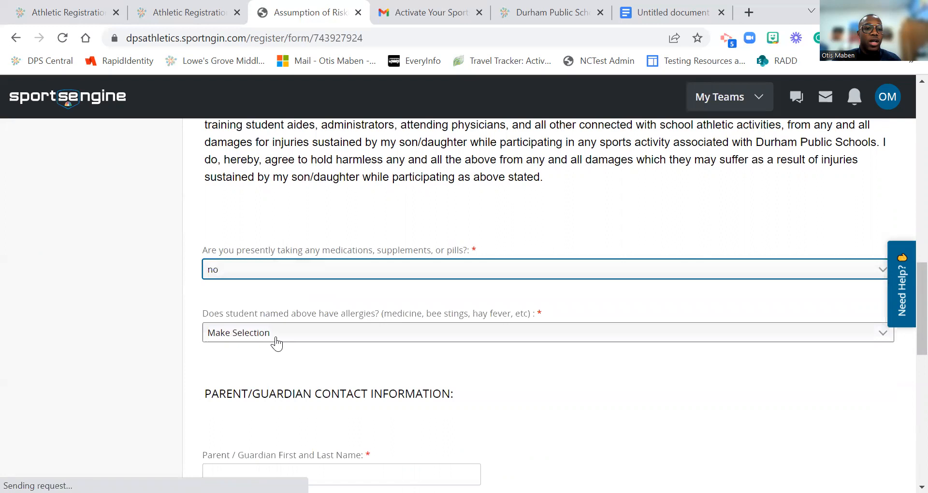
{"action": "left_click", "coordinate": [256, 333]}
{"action": "left_click", "coordinate": [256, 360]}
{"action": "left_click", "coordinate": [286, 337]}
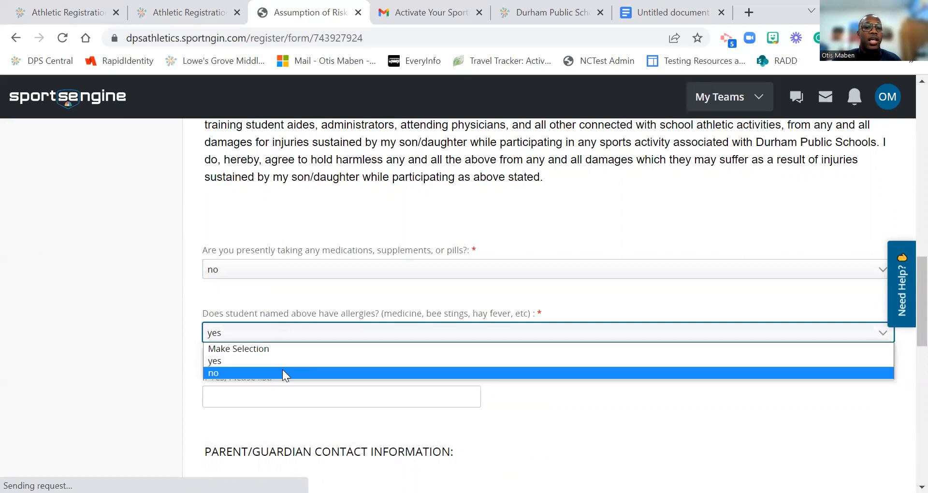
{"action": "left_click", "coordinate": [283, 373]}
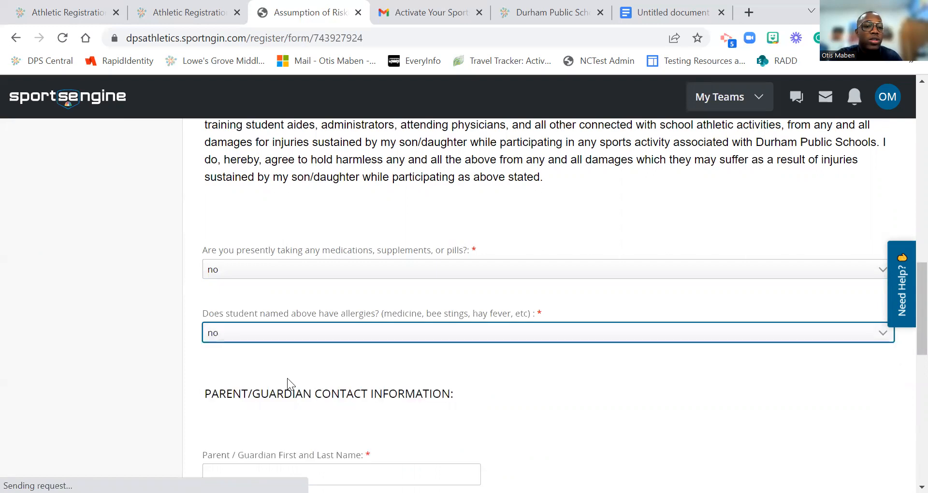
{"action": "scroll", "coordinate": [287, 378], "scroll_direction": "down", "scroll_amount": 3}
Step: Complete the guardian's name, autofill the saved home address, and replace the primary phone number
{"action": "left_click", "coordinate": [225, 321]}
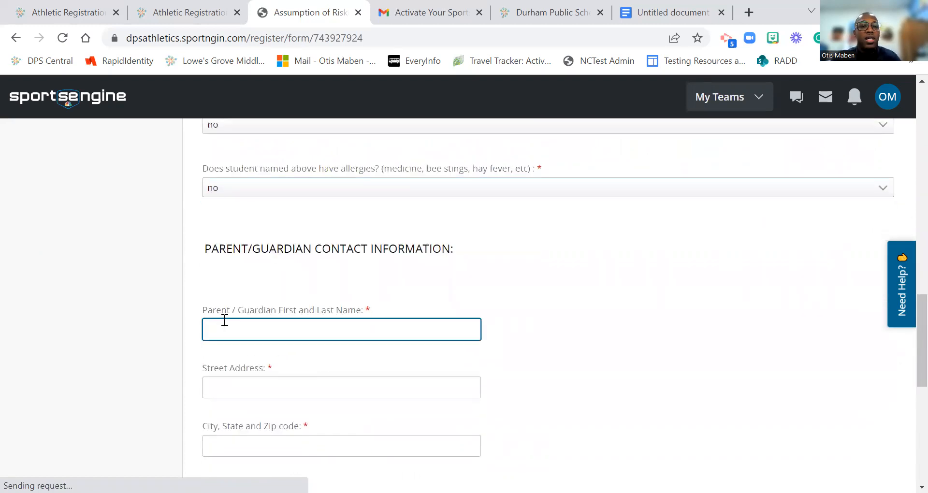
{"action": "key", "text": "Tab"}
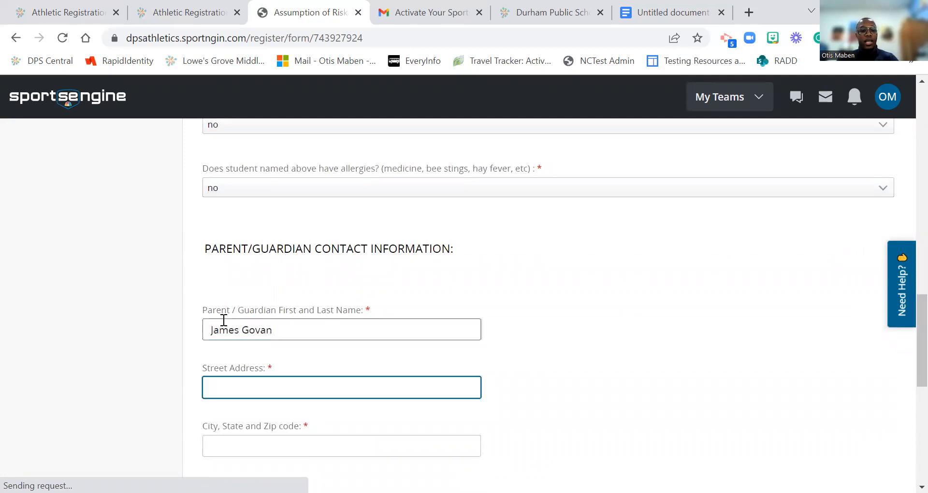
{"action": "type", "text": "911"}
{"action": "left_click", "coordinate": [300, 426]}
{"action": "scroll", "coordinate": [277, 396], "scroll_direction": "down", "scroll_amount": 3}
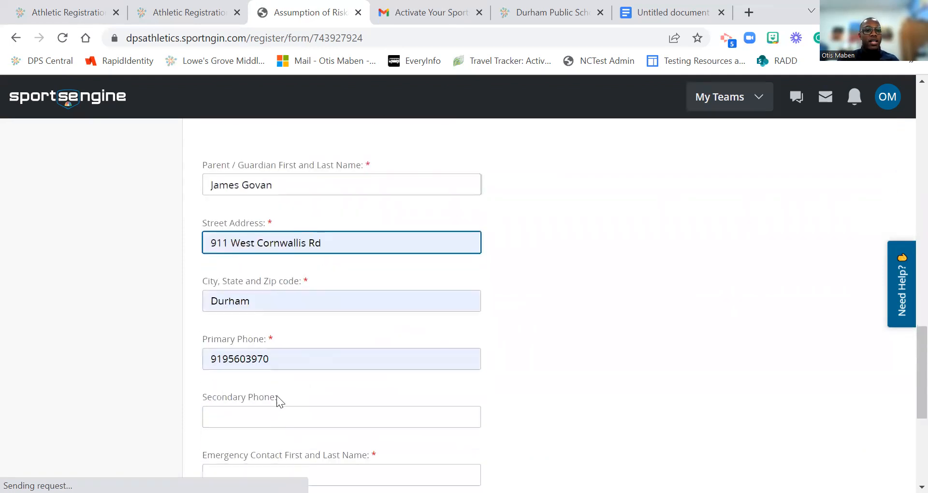
{"action": "left_click_drag", "start_coordinate": [272, 359], "coordinate": [191, 362]}
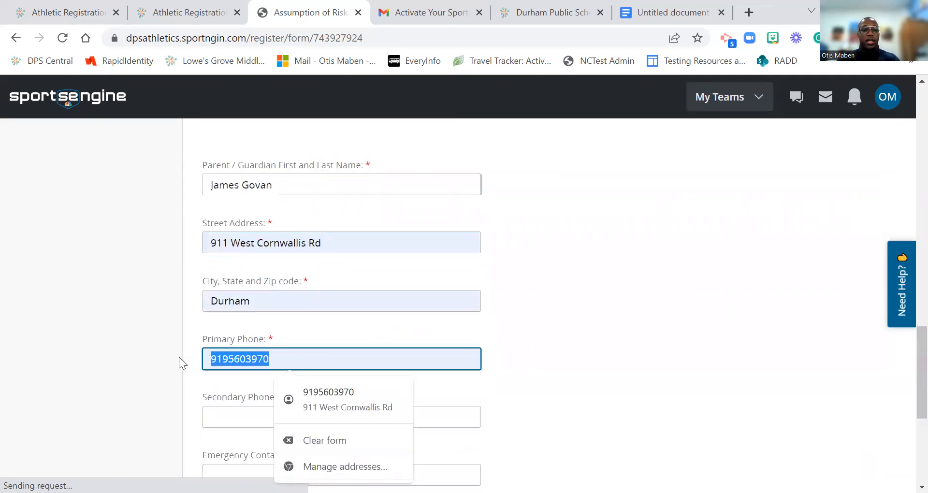
Step: Enter the emergency contact's name and phone number
{"action": "scroll", "coordinate": [383, 385], "scroll_direction": "down", "scroll_amount": 2}
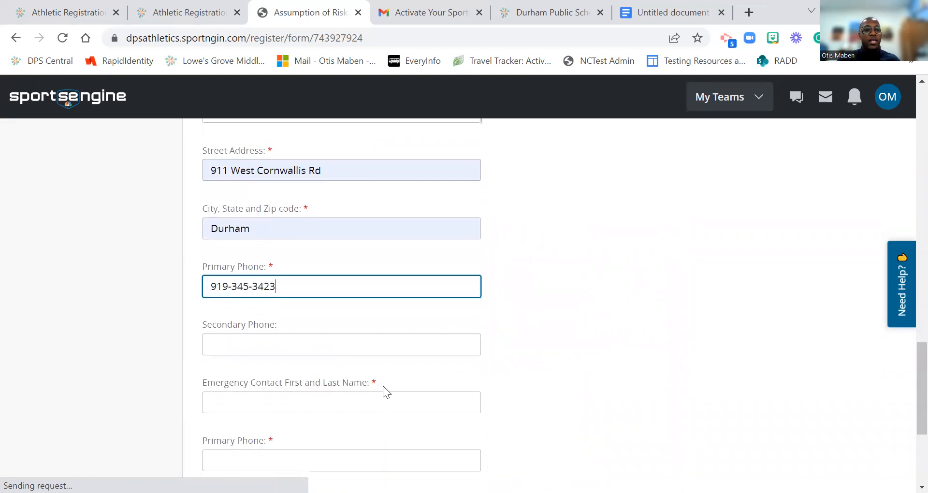
{"action": "scroll", "coordinate": [383, 386], "scroll_direction": "down", "scroll_amount": 3}
{"action": "left_click", "coordinate": [301, 260]}
{"action": "type", "text": "Ro"}
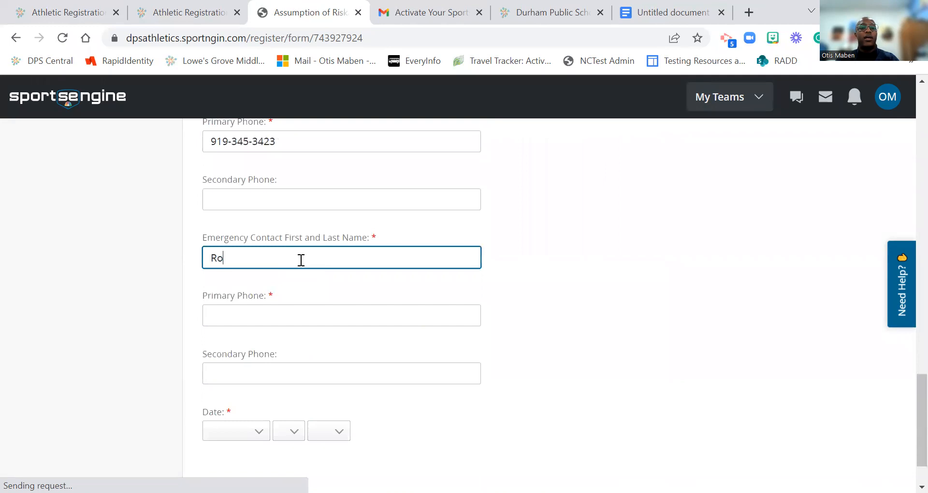
{"action": "key", "text": "BackSpace"}
{"action": "key", "text": "Tab"}
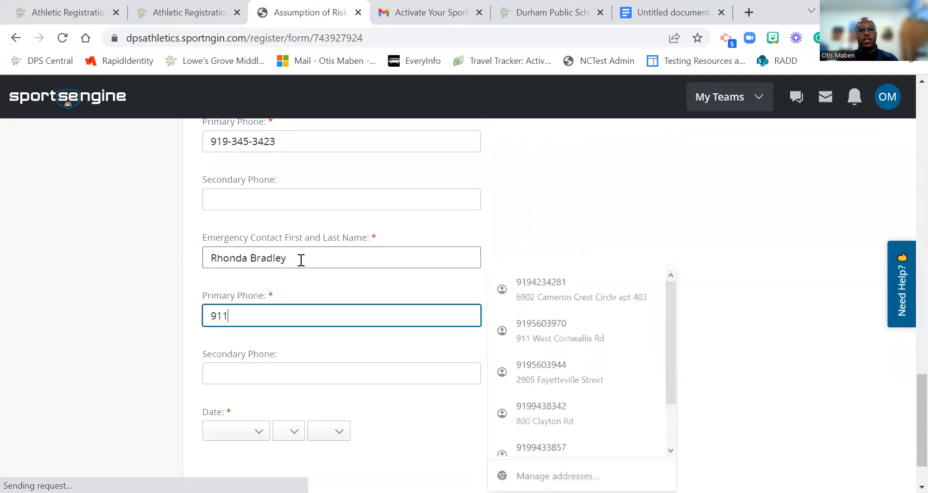
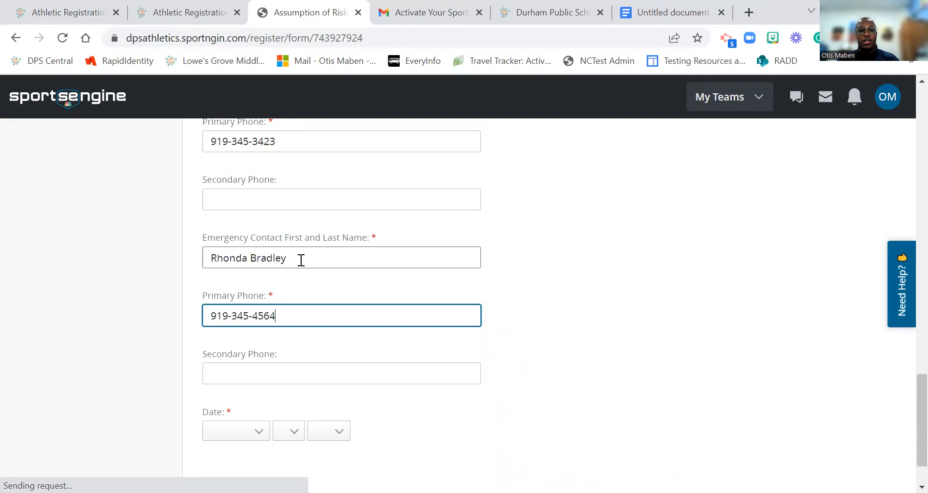
Step: Date the risk release July 15, 2022 and submit it
{"action": "scroll", "coordinate": [278, 330], "scroll_direction": "down", "scroll_amount": 1}
{"action": "left_click", "coordinate": [265, 370]}
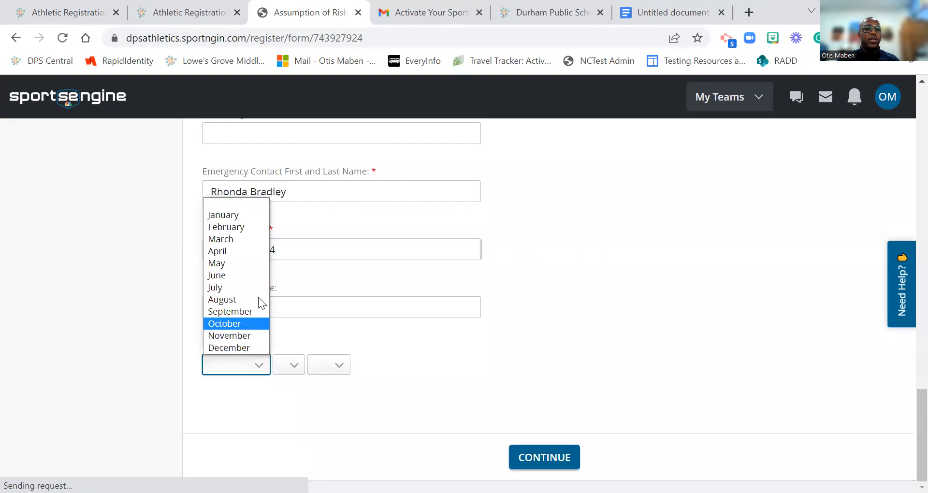
{"action": "left_click", "coordinate": [230, 288]}
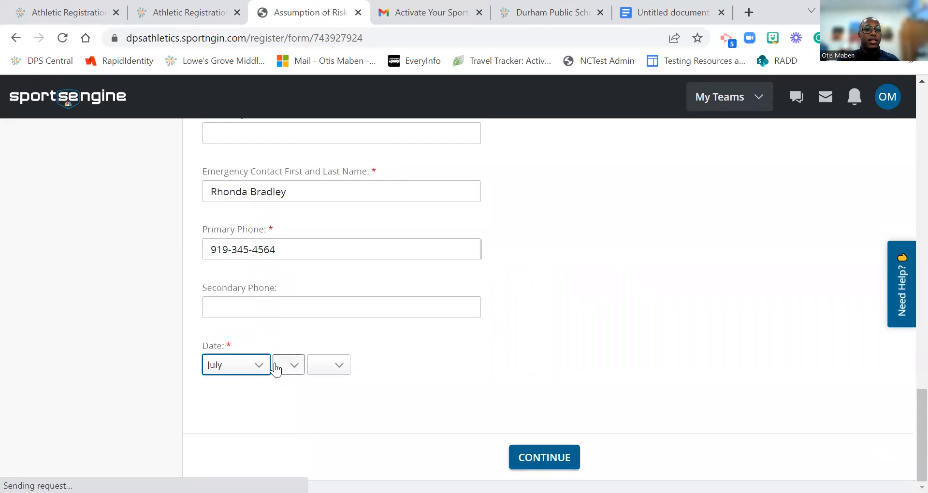
{"action": "left_click", "coordinate": [276, 369]}
{"action": "left_click", "coordinate": [282, 299]}
{"action": "left_click", "coordinate": [320, 367]}
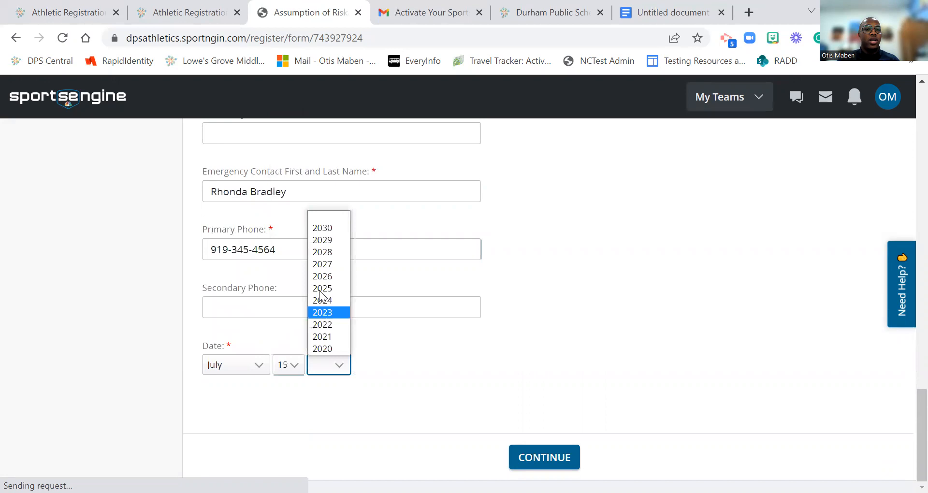
{"action": "left_click", "coordinate": [315, 330]}
{"action": "left_click", "coordinate": [511, 457]}
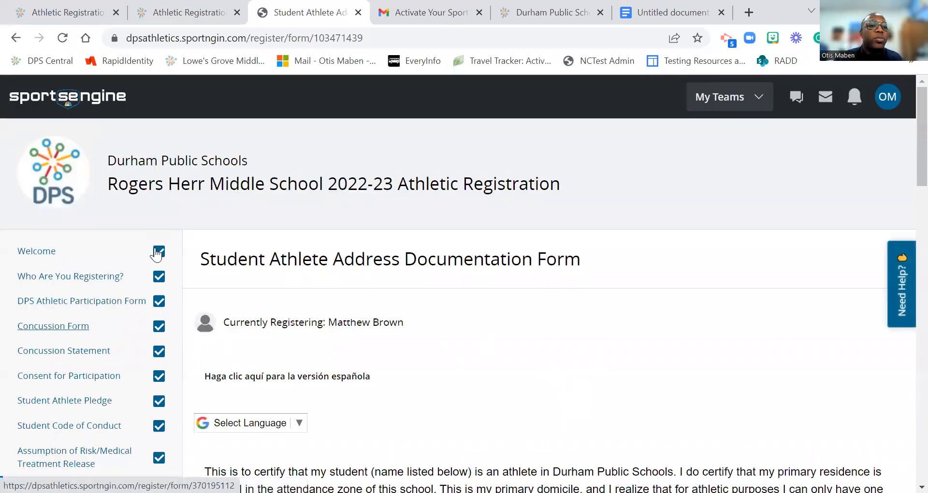
Step: Read through the Address Documentation Form, leaving the Pathway program box unchecked
{"action": "scroll", "coordinate": [147, 386], "scroll_direction": "down", "scroll_amount": 5}
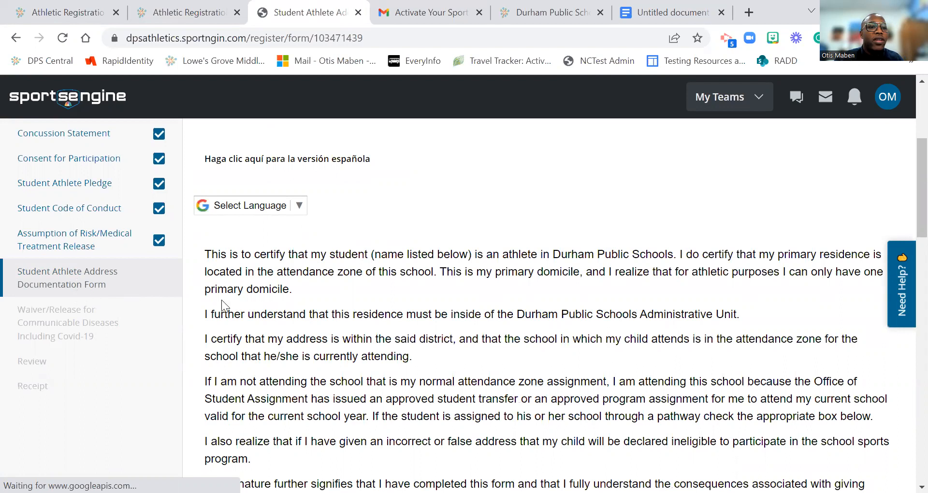
{"action": "scroll", "coordinate": [334, 321], "scroll_direction": "down", "scroll_amount": 4}
{"action": "scroll", "coordinate": [335, 320], "scroll_direction": "down", "scroll_amount": 3}
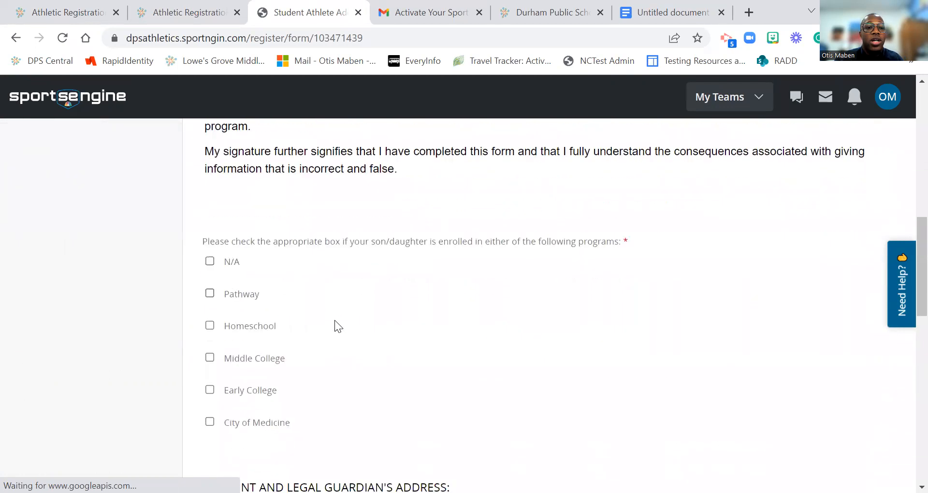
{"action": "scroll", "coordinate": [336, 314], "scroll_direction": "up", "scroll_amount": 2}
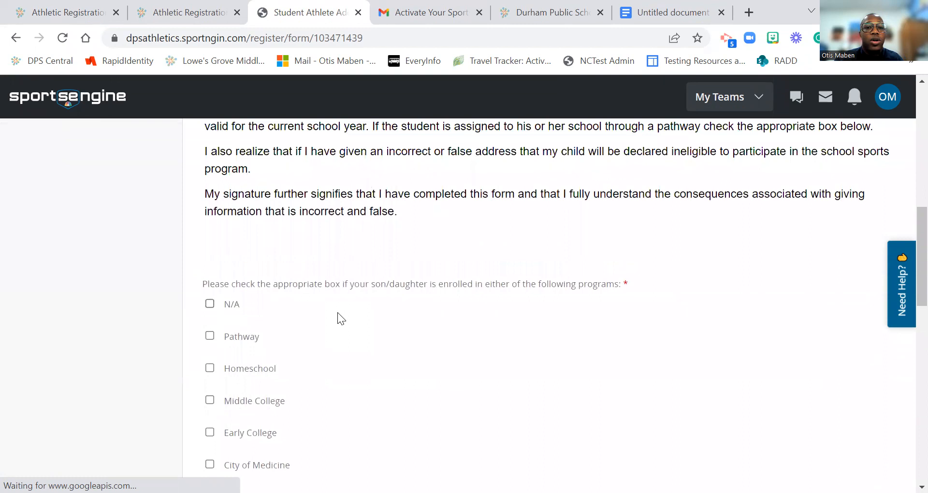
{"action": "scroll", "coordinate": [343, 237], "scroll_direction": "up", "scroll_amount": 1}
{"action": "scroll", "coordinate": [342, 231], "scroll_direction": "up", "scroll_amount": 2}
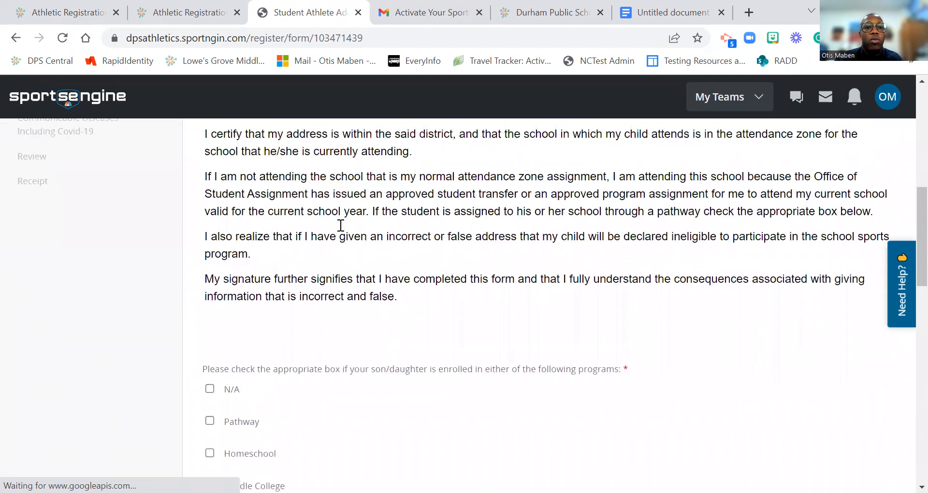
{"action": "scroll", "coordinate": [349, 251], "scroll_direction": "up", "scroll_amount": 5}
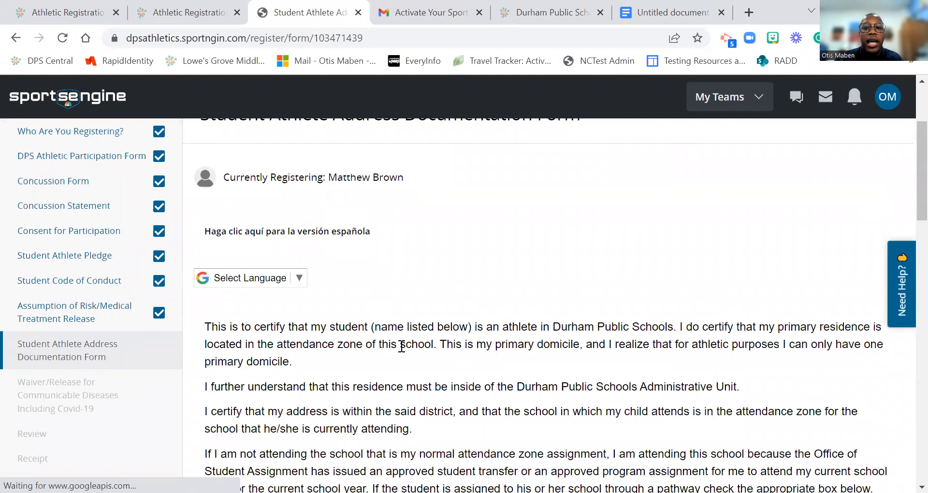
{"action": "scroll", "coordinate": [401, 347], "scroll_direction": "down", "scroll_amount": 1}
{"action": "scroll", "coordinate": [400, 345], "scroll_direction": "down", "scroll_amount": 2}
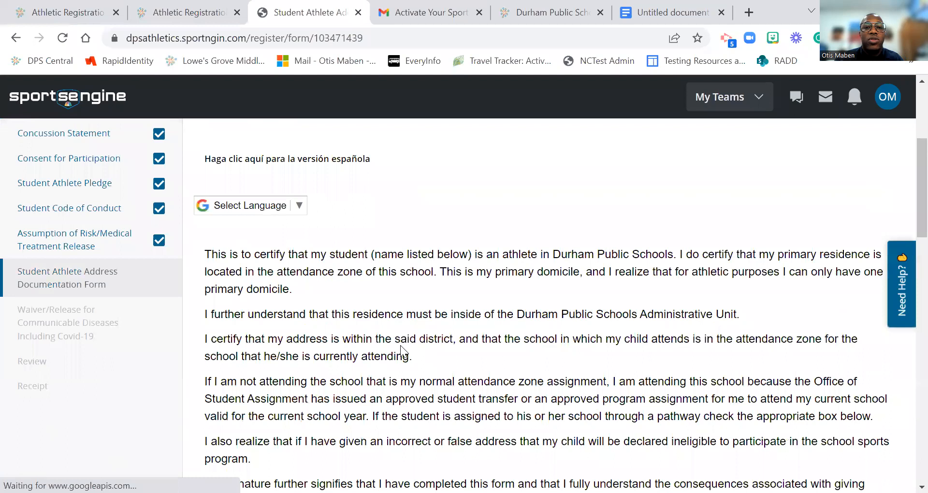
{"action": "scroll", "coordinate": [409, 357], "scroll_direction": "down", "scroll_amount": 5}
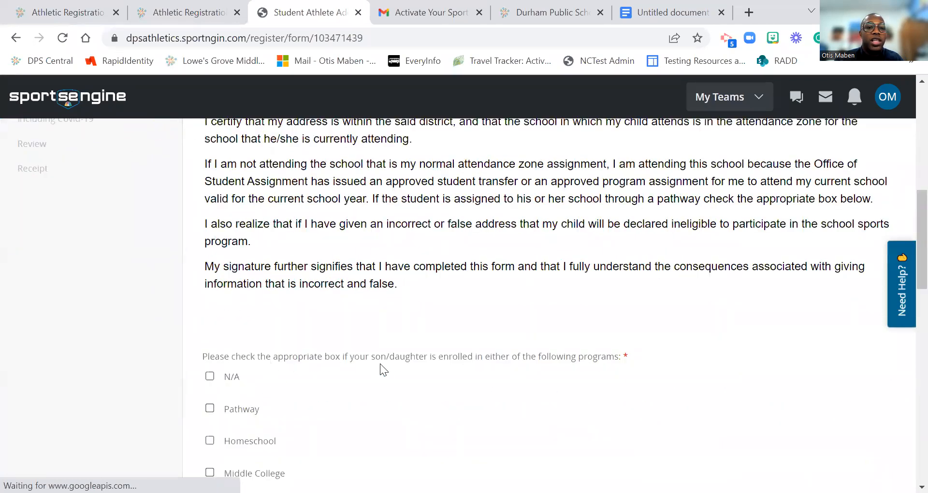
{"action": "scroll", "coordinate": [501, 365], "scroll_direction": "down", "scroll_amount": 3}
{"action": "left_click", "coordinate": [210, 265]}
{"action": "left_click", "coordinate": [212, 266]}
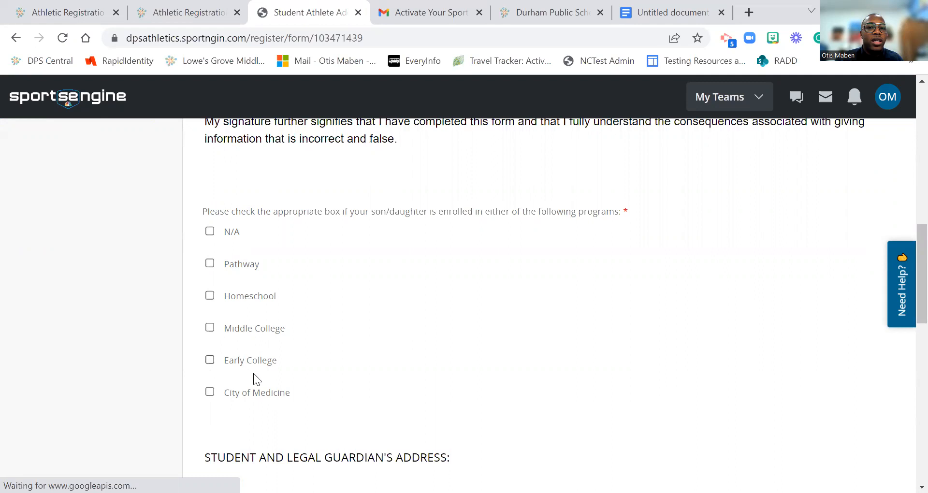
{"action": "scroll", "coordinate": [265, 389], "scroll_direction": "down", "scroll_amount": 3}
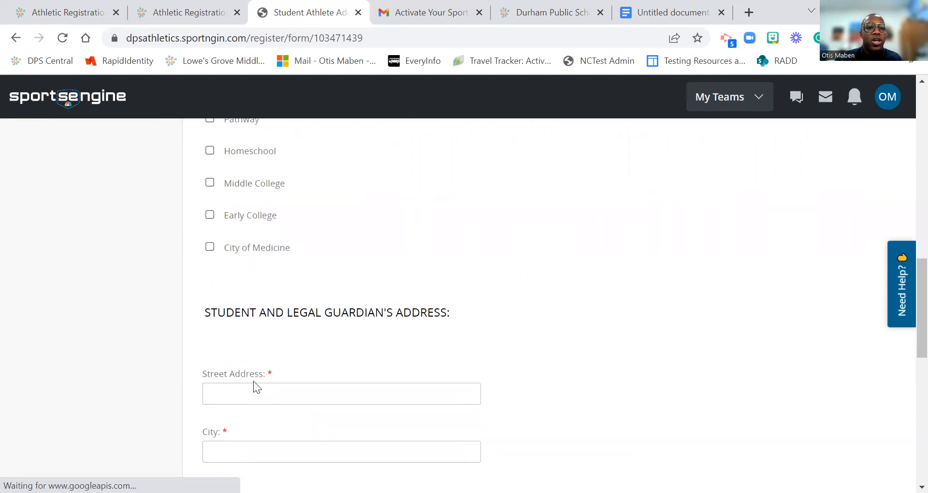
Step: Fill the street address from the saved address suggestion
{"action": "left_click", "coordinate": [252, 386]}
{"action": "type", "text": "9"}
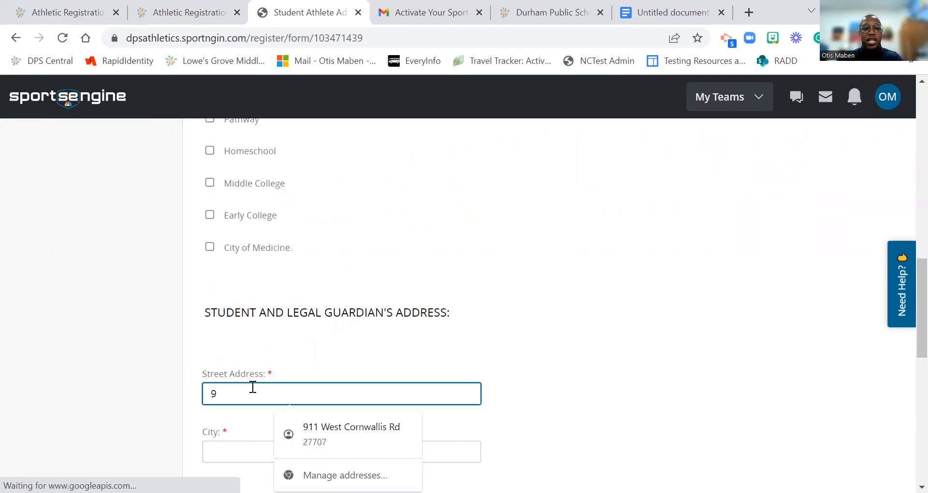
{"action": "left_click", "coordinate": [296, 417]}
{"action": "scroll", "coordinate": [218, 379], "scroll_direction": "down", "scroll_amount": 5}
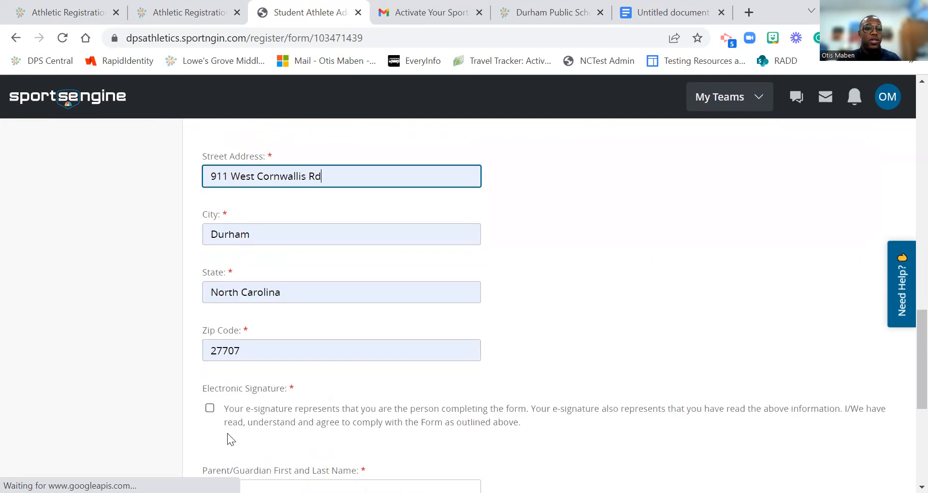
{"action": "scroll", "coordinate": [227, 433], "scroll_direction": "down", "scroll_amount": 3}
Step: Enter the parent/guardian's name and set their date to July 15, 2022
{"action": "left_click", "coordinate": [236, 344]}
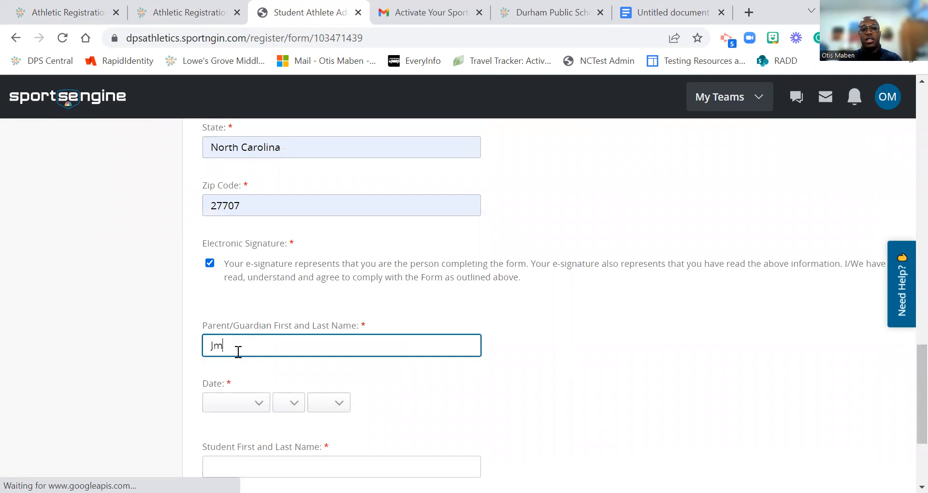
{"action": "key", "text": "Tab"}
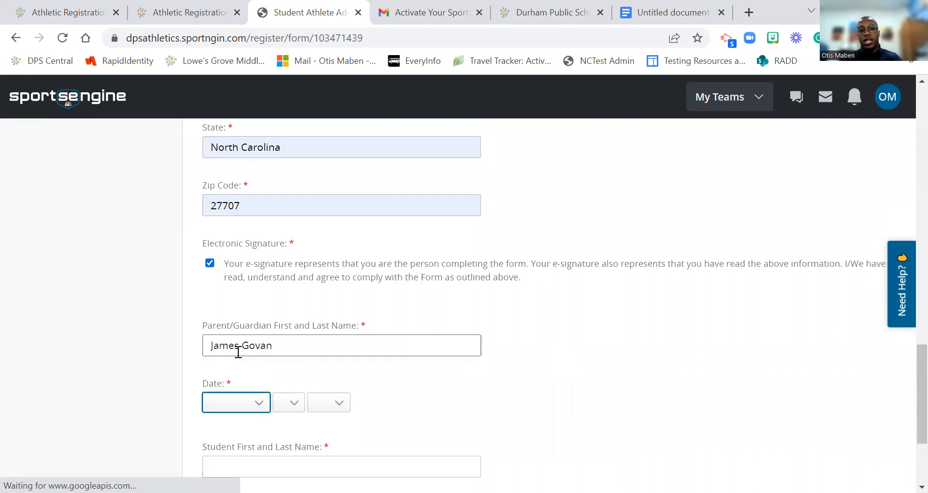
{"action": "type", "text": "jul"}
{"action": "key", "text": "Tab"}
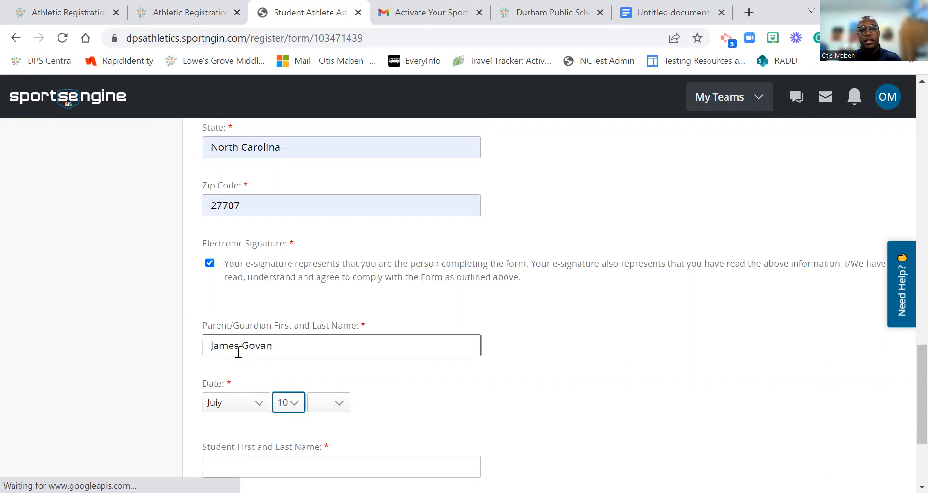
{"action": "key", "text": "Tab"}
{"action": "type", "text": "2029"}
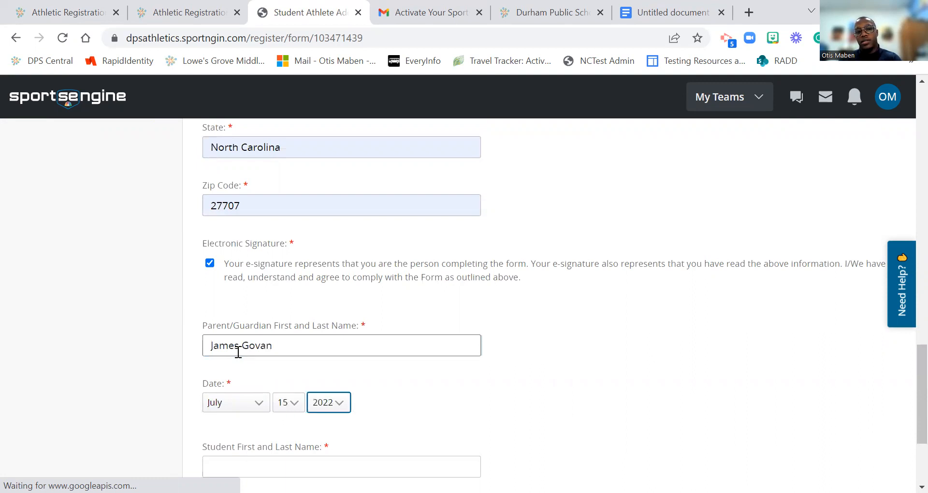
Step: Enter the student's full name and set the student's date to July 15, 2022
{"action": "scroll", "coordinate": [300, 368], "scroll_direction": "down", "scroll_amount": 3}
{"action": "left_click", "coordinate": [282, 317]}
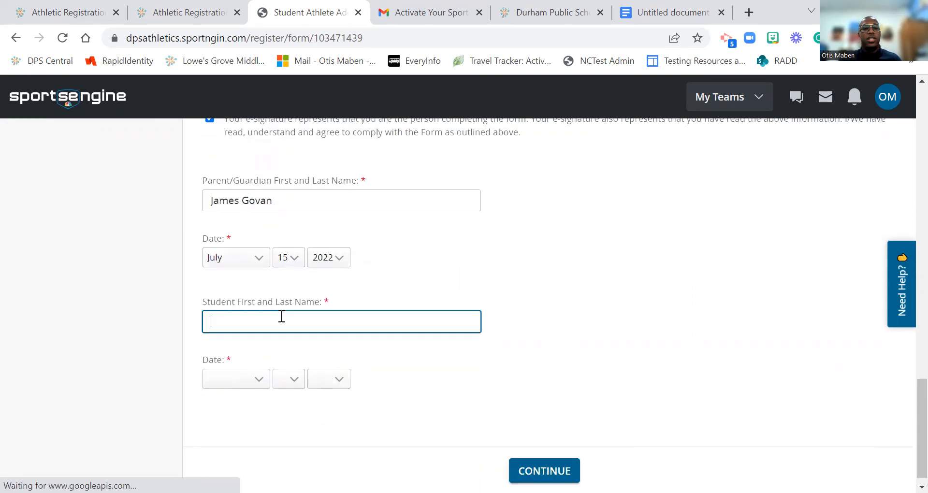
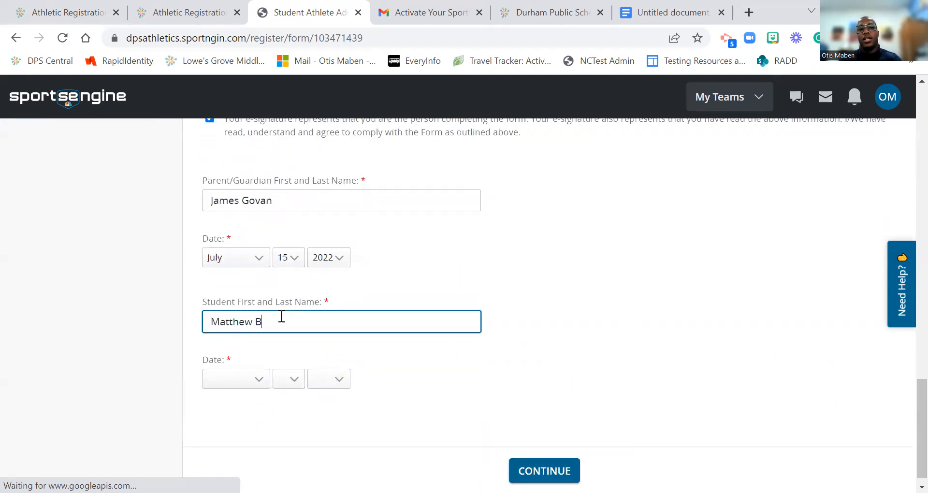
{"action": "key", "text": "Tab"}
{"action": "type", "text": "ju"}
{"action": "key", "text": "Tab"}
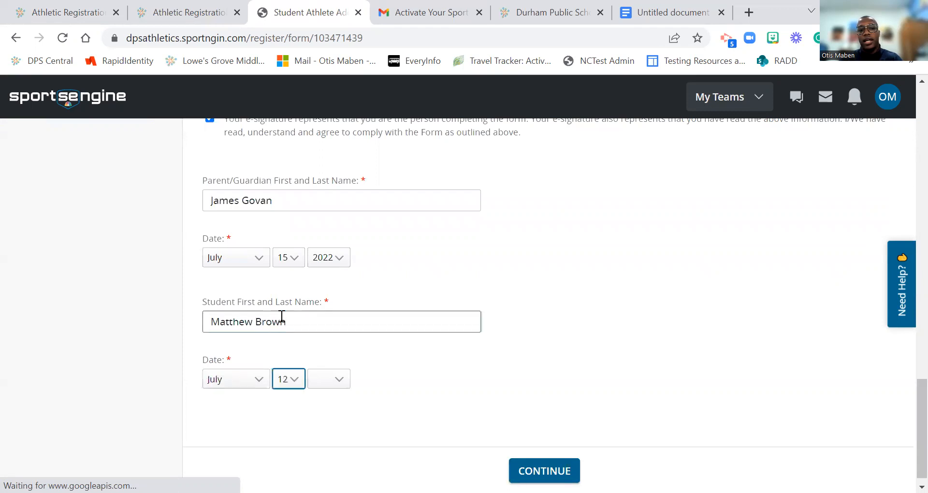
{"action": "key", "text": "Tab"}
{"action": "type", "text": "2"}
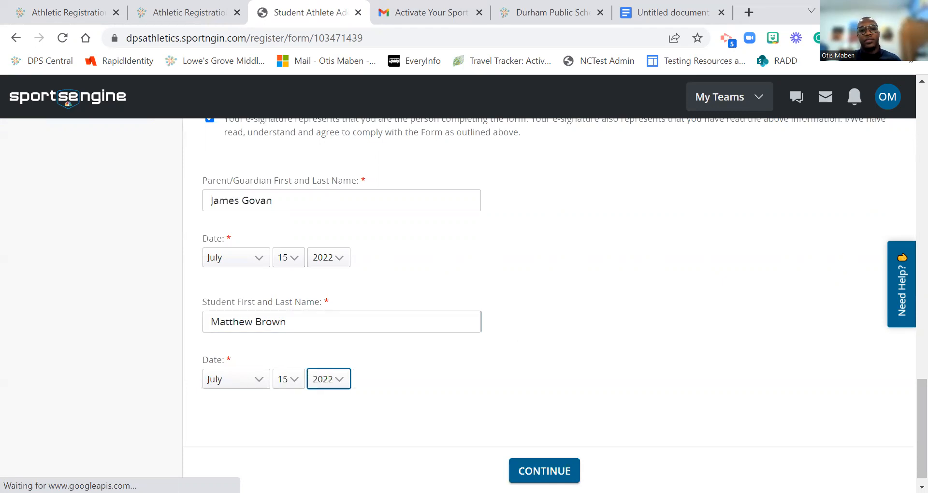
{"action": "left_click", "coordinate": [556, 469]}
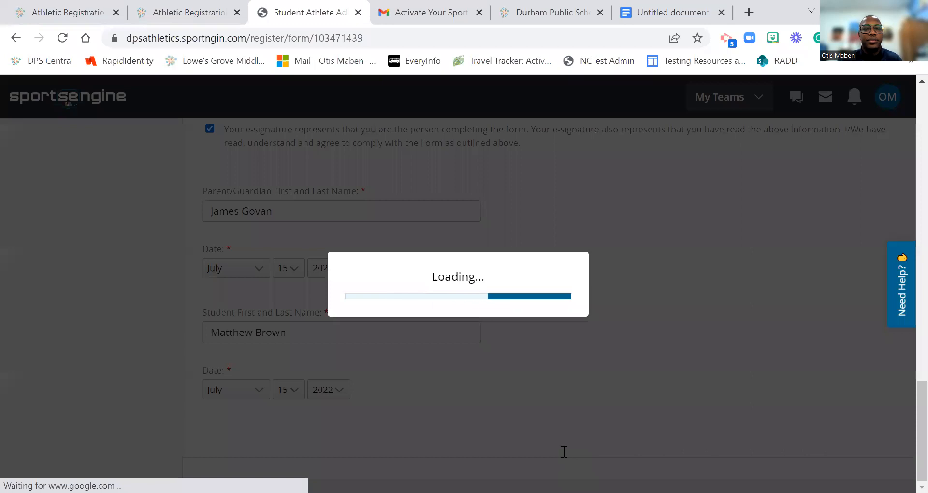
{"action": "scroll", "coordinate": [489, 387], "scroll_direction": "up", "scroll_amount": 3}
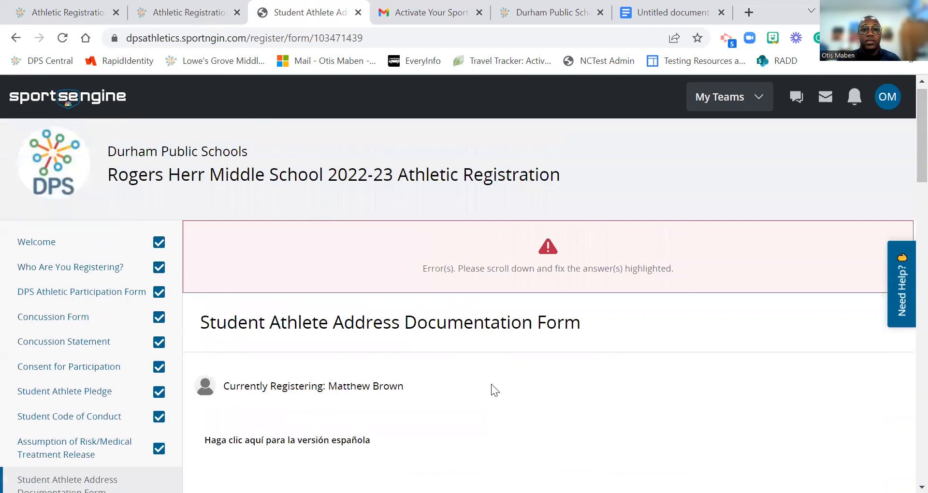
{"action": "scroll", "coordinate": [535, 285], "scroll_direction": "down", "scroll_amount": 7}
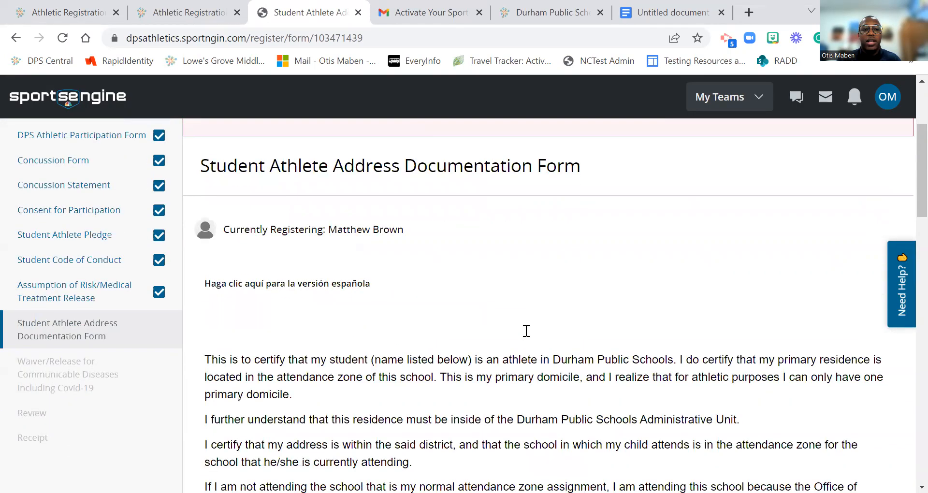
{"action": "scroll", "coordinate": [392, 284], "scroll_direction": "down", "scroll_amount": 4}
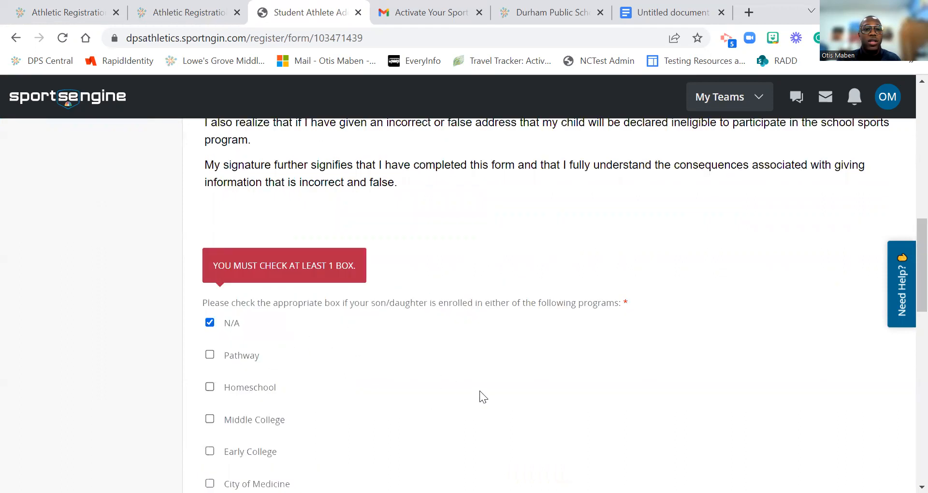
{"action": "scroll", "coordinate": [480, 391], "scroll_direction": "down", "scroll_amount": 15}
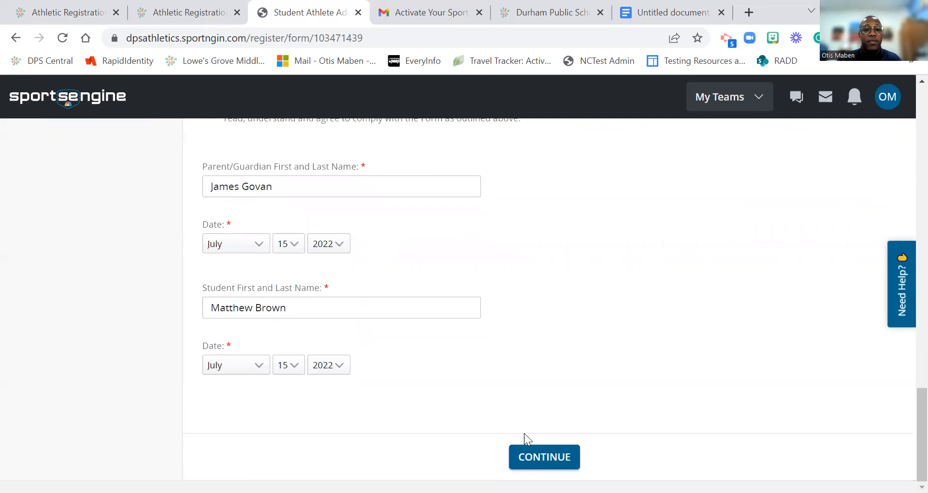
Step: Submit the address documentation and agree to the Covid-19 waiver's electronic signature statement
{"action": "left_click", "coordinate": [532, 452]}
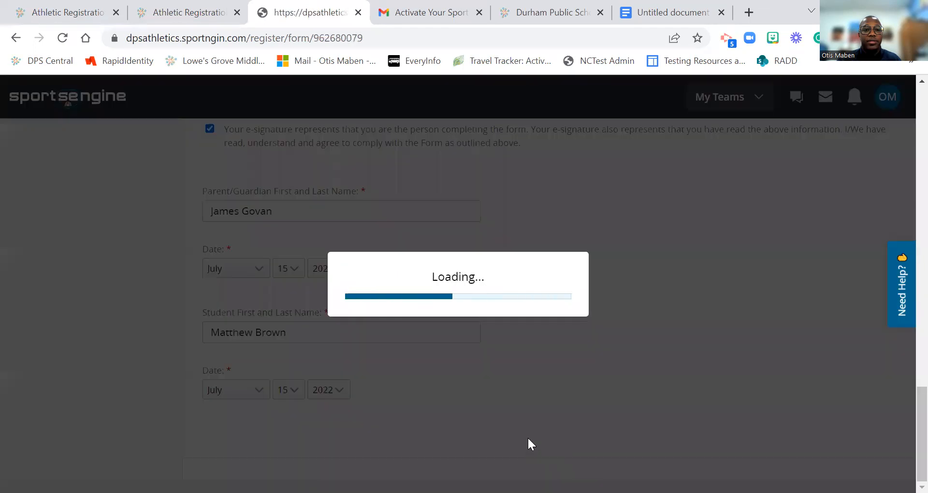
{"action": "scroll", "coordinate": [250, 374], "scroll_direction": "down", "scroll_amount": 3}
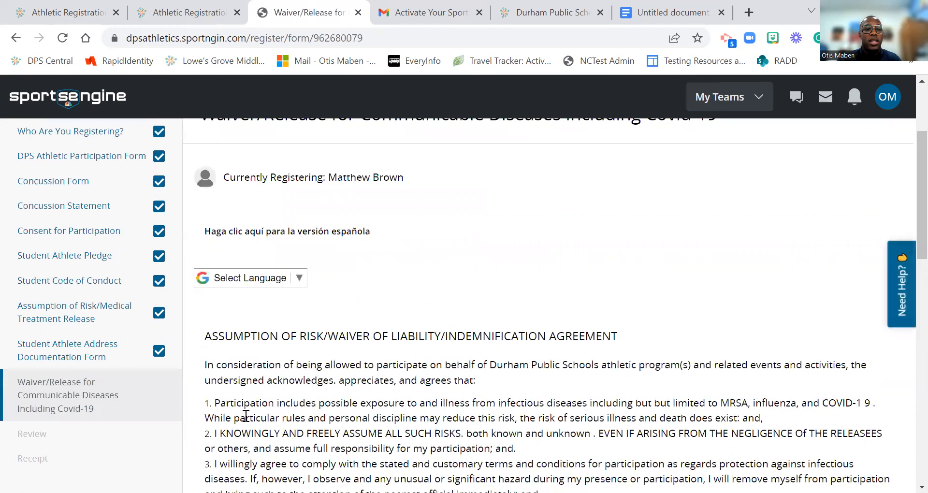
{"action": "scroll", "coordinate": [334, 396], "scroll_direction": "down", "scroll_amount": 2}
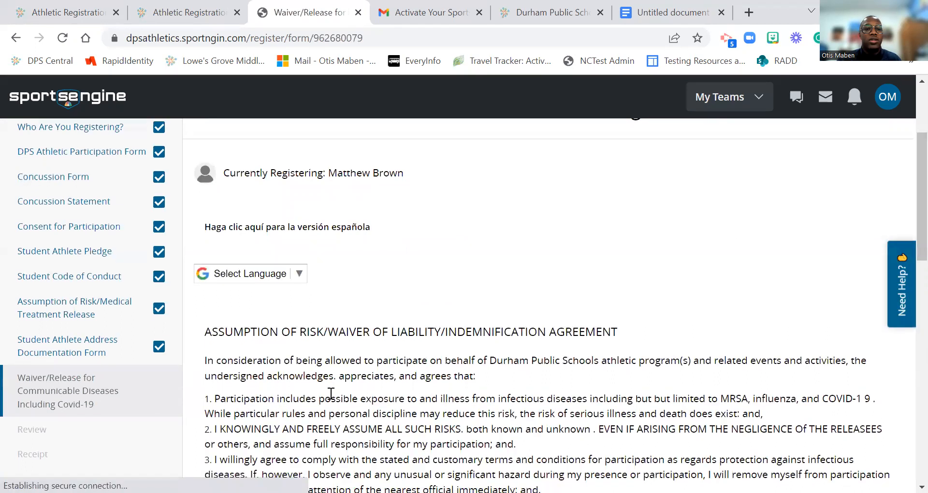
{"action": "scroll", "coordinate": [282, 229], "scroll_direction": "down", "scroll_amount": 2}
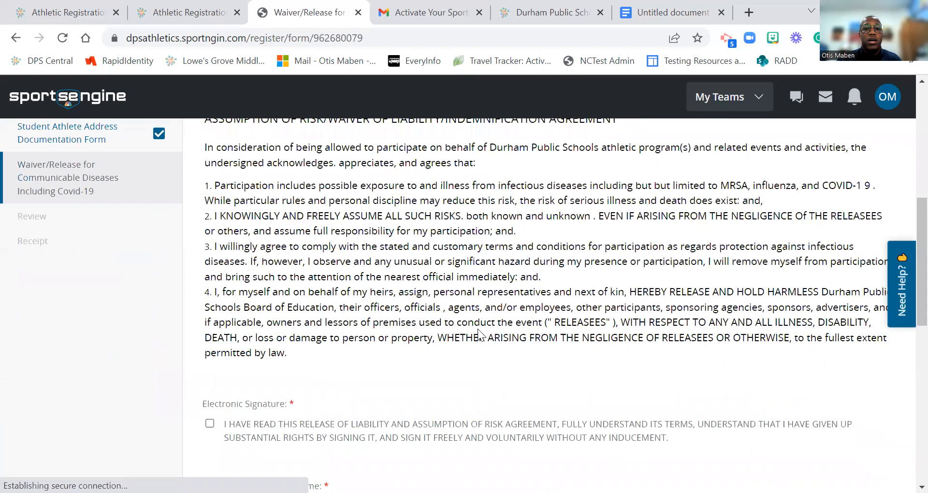
{"action": "scroll", "coordinate": [215, 389], "scroll_direction": "down", "scroll_amount": 1}
{"action": "left_click", "coordinate": [206, 353]}
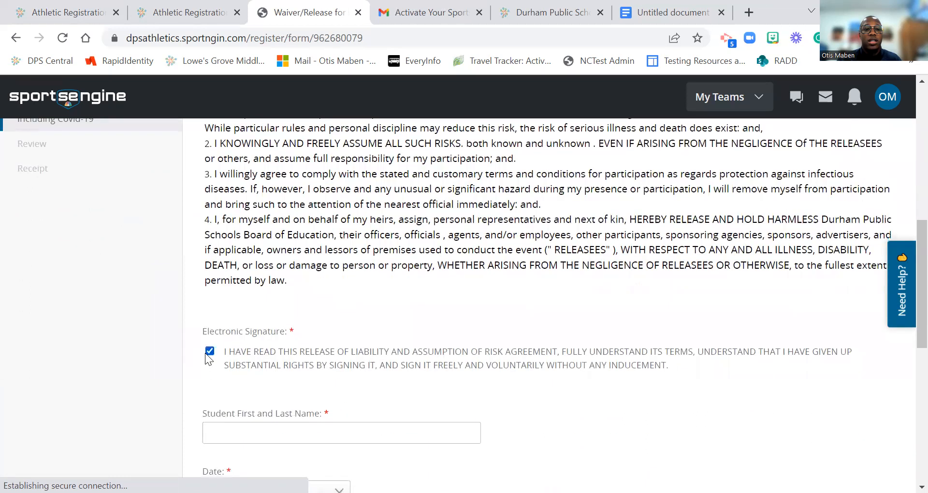
{"action": "scroll", "coordinate": [242, 412], "scroll_direction": "down", "scroll_amount": 3}
Step: Enter the student's full name and a July 15, 2022 signing date
{"action": "left_click", "coordinate": [237, 291]}
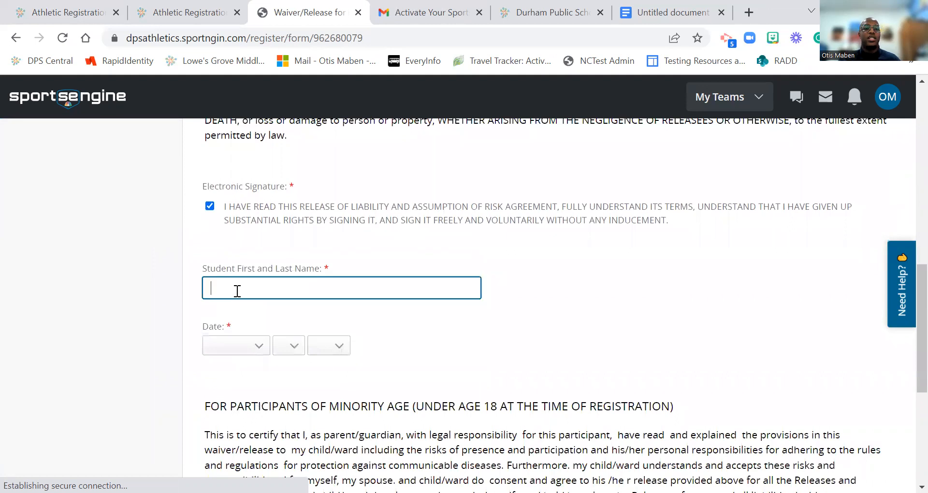
{"action": "key", "text": "Tab"}
{"action": "type", "text": "jul"}
{"action": "key", "text": "Tab"}
{"action": "type", "text": "12"}
{"action": "key", "text": "Down"}
{"action": "key", "text": "Tab"}
{"action": "type", "text": "2030"}
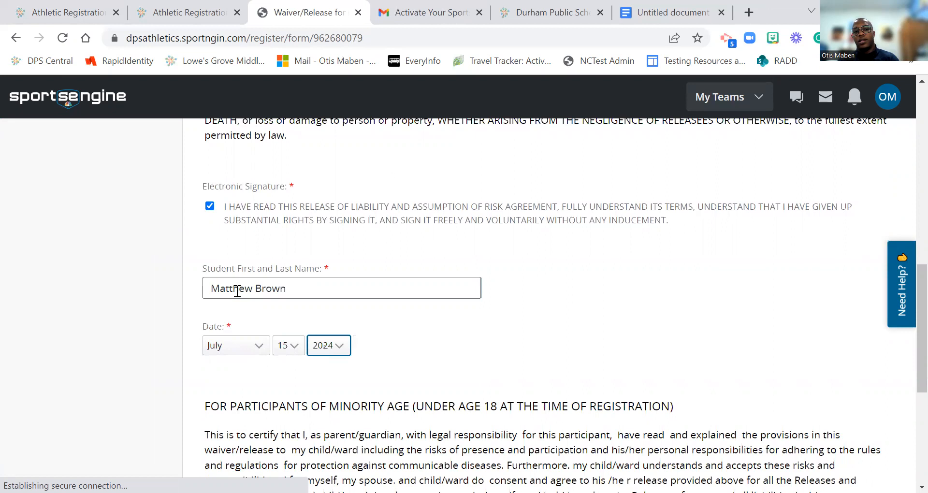
{"action": "left_click", "coordinate": [534, 293]}
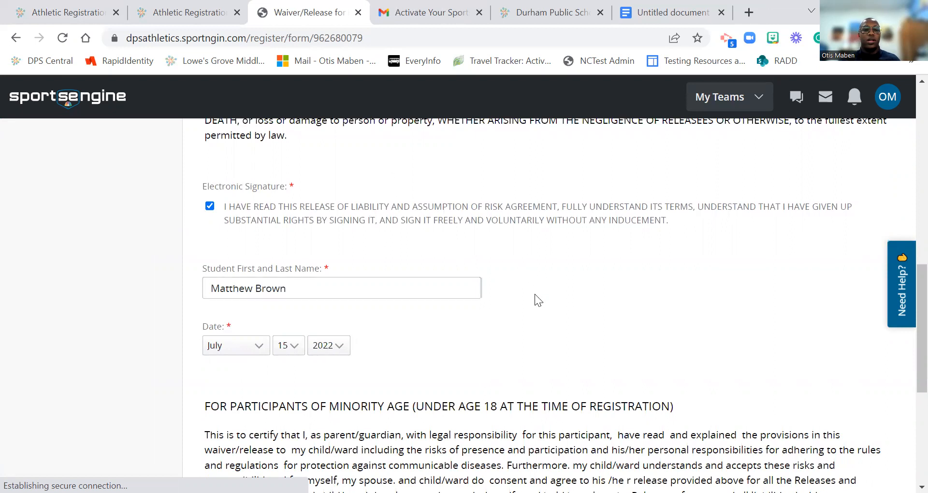
Step: Enter the parent/guardian's full name, date it July 15, 2022, and submit the waiver for review
{"action": "scroll", "coordinate": [535, 294], "scroll_direction": "down", "scroll_amount": 3}
{"action": "scroll", "coordinate": [348, 384], "scroll_direction": "down", "scroll_amount": 2}
{"action": "left_click", "coordinate": [306, 378]}
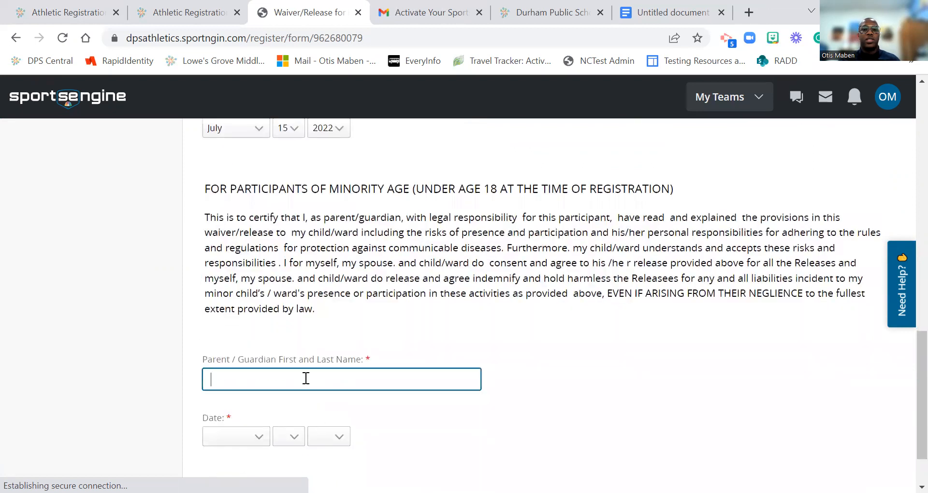
{"action": "key", "text": "Tab"}
{"action": "type", "text": "jul"}
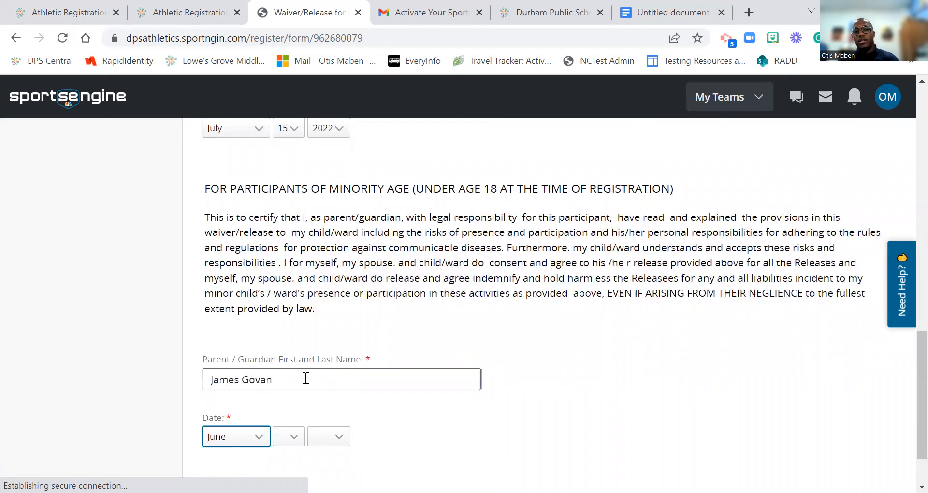
{"action": "key", "text": "Tab"}
{"action": "type", "text": "15"}
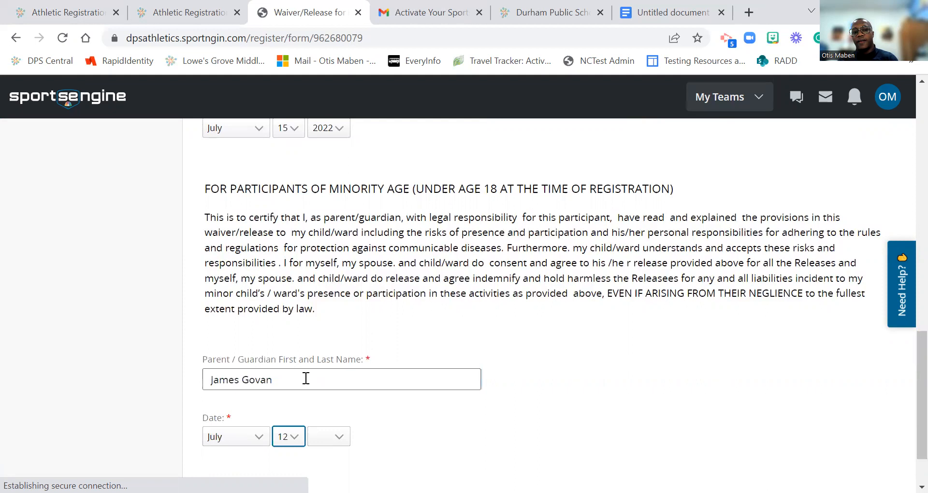
{"action": "key", "text": "Tab"}
{"action": "type", "text": "2029"}
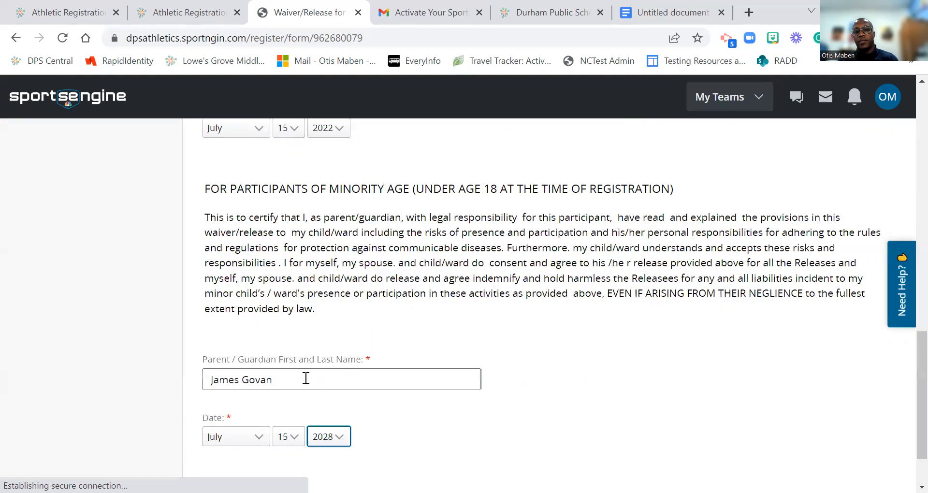
{"action": "scroll", "coordinate": [306, 379], "scroll_direction": "down", "scroll_amount": 2}
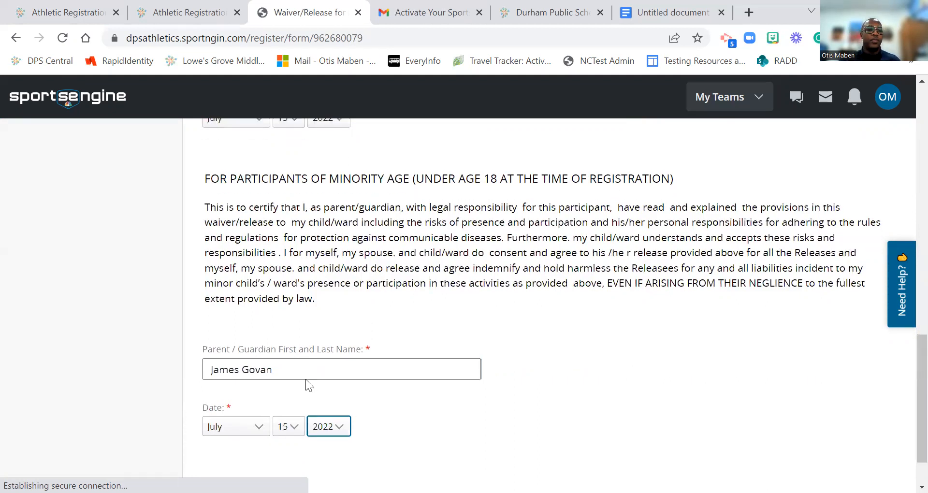
{"action": "left_click", "coordinate": [518, 457]}
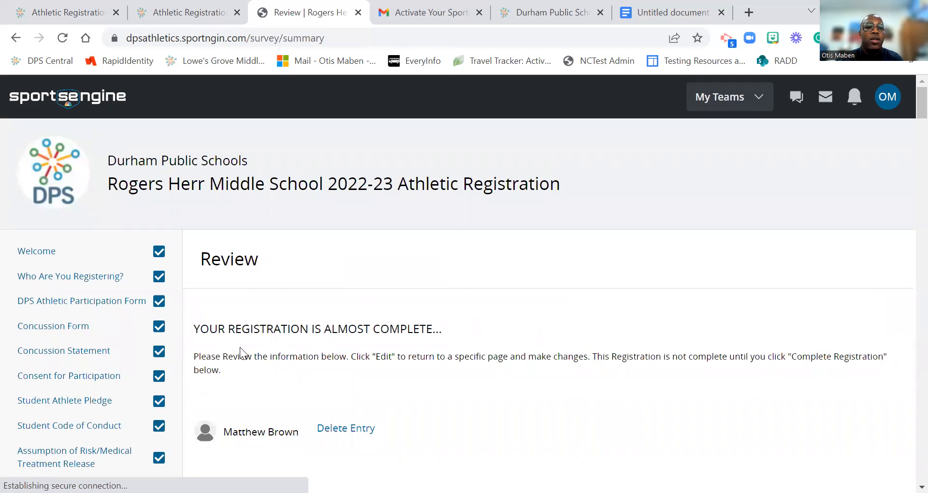
Step: Check the Review summary down to the waiver signatures and complete the registration
{"action": "scroll", "coordinate": [213, 285], "scroll_direction": "down", "scroll_amount": 5}
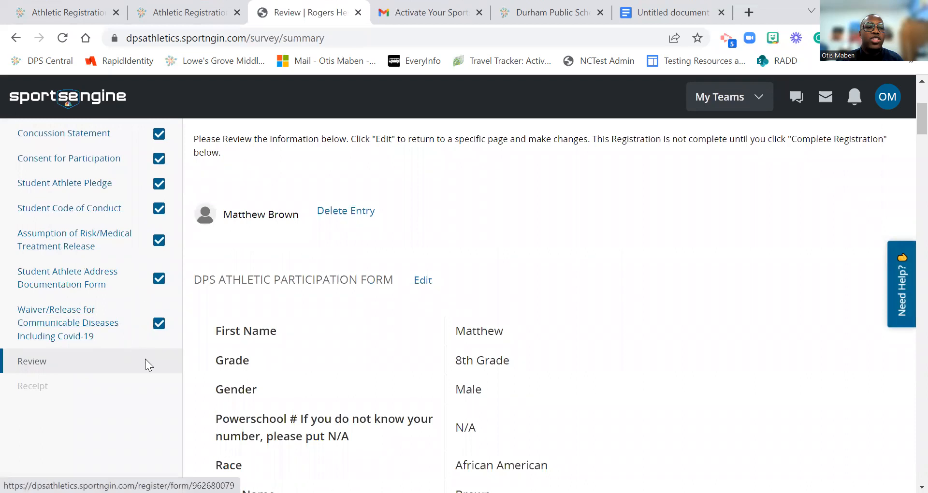
{"action": "scroll", "coordinate": [261, 333], "scroll_direction": "down", "scroll_amount": 4}
{"action": "scroll", "coordinate": [272, 319], "scroll_direction": "down", "scroll_amount": 15}
{"action": "scroll", "coordinate": [274, 319], "scroll_direction": "down", "scroll_amount": 14}
{"action": "scroll", "coordinate": [274, 319], "scroll_direction": "down", "scroll_amount": 15}
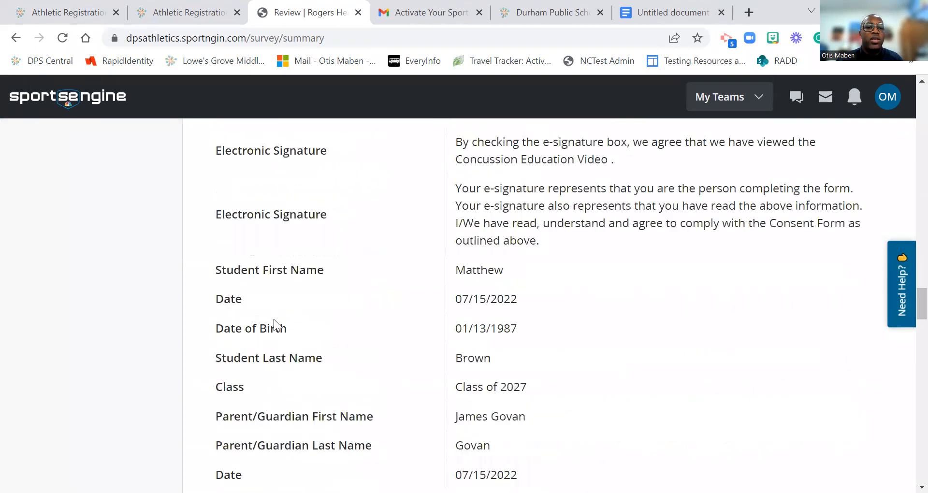
{"action": "scroll", "coordinate": [274, 319], "scroll_direction": "down", "scroll_amount": 15}
{"action": "scroll", "coordinate": [275, 320], "scroll_direction": "down", "scroll_amount": 15}
{"action": "scroll", "coordinate": [276, 319], "scroll_direction": "down", "scroll_amount": 7}
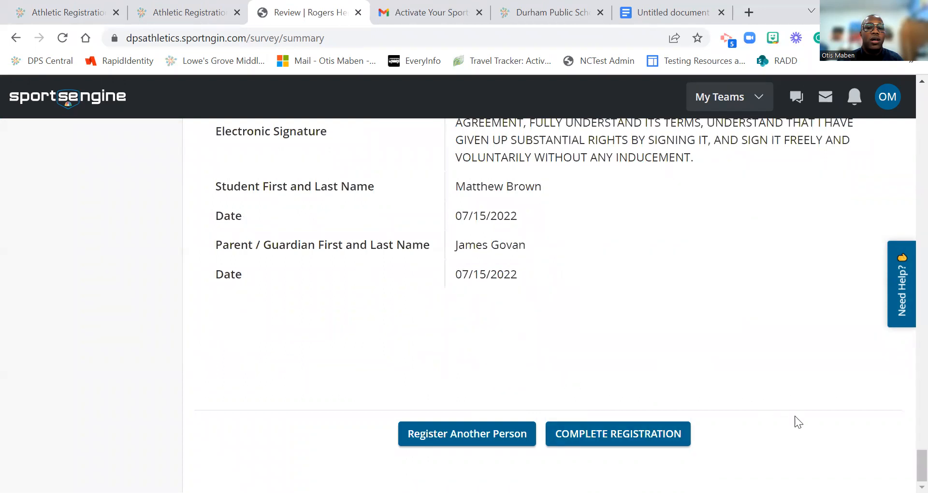
{"action": "left_click", "coordinate": [637, 440]}
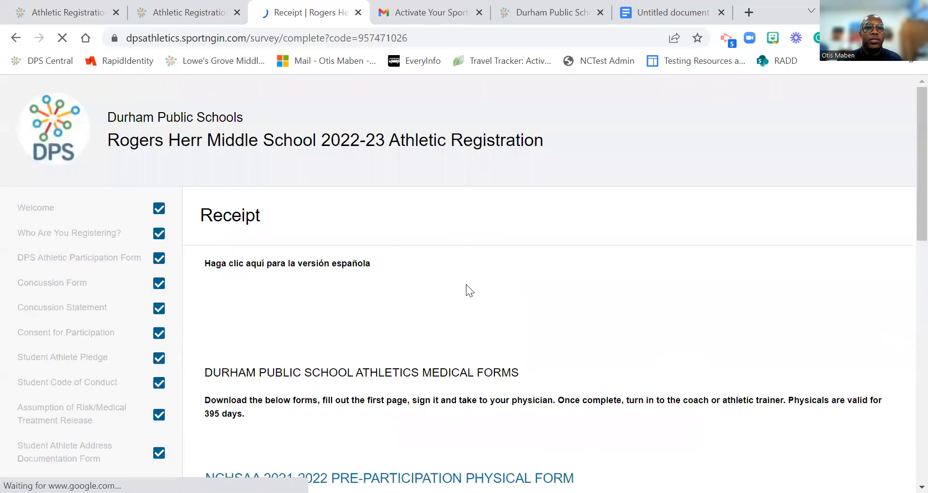
Step: Scroll the Receipt page past the medical forms and physical form link to 'REGISTRATION COMPLETE!'
{"action": "scroll", "coordinate": [276, 196], "scroll_direction": "down", "scroll_amount": 3}
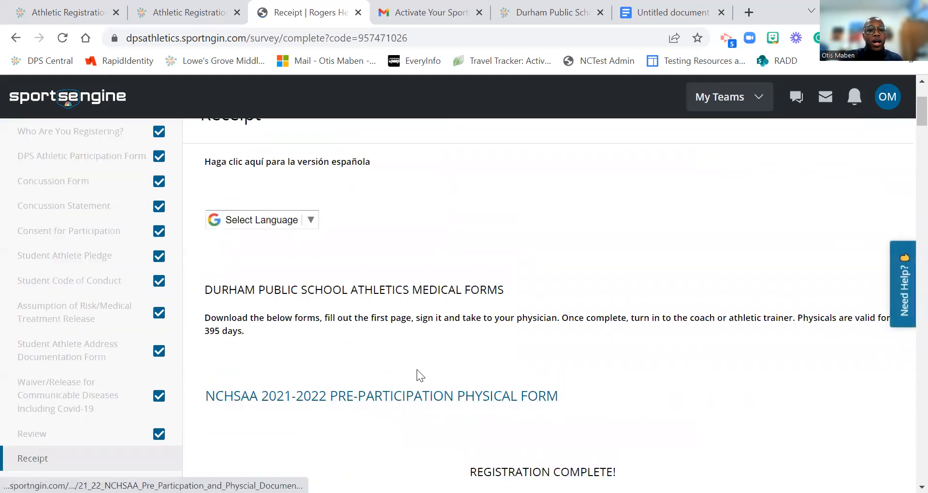
{"action": "scroll", "coordinate": [416, 369], "scroll_direction": "down", "scroll_amount": 3}
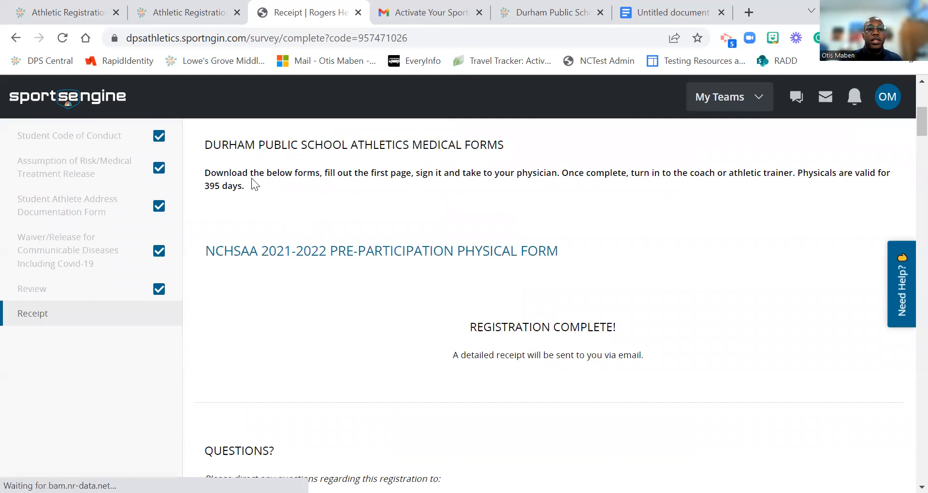
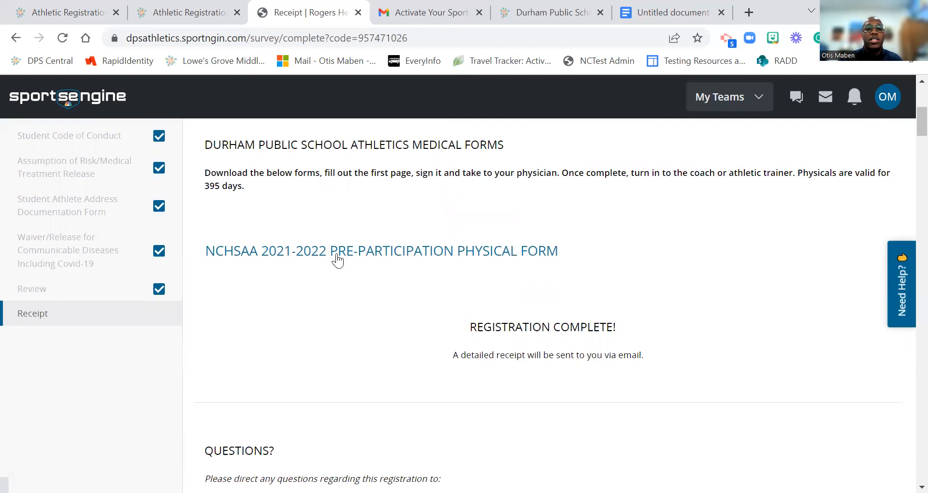
Step: Open the NCHSAA physical form PDF and browse its pages through the physical examination form
{"action": "left_click", "coordinate": [381, 258]}
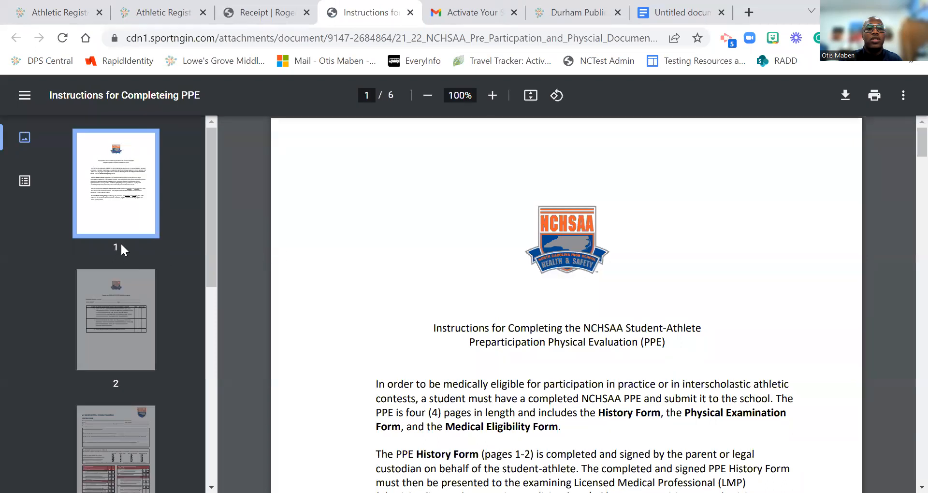
{"action": "scroll", "coordinate": [119, 281], "scroll_direction": "down", "scroll_amount": 2}
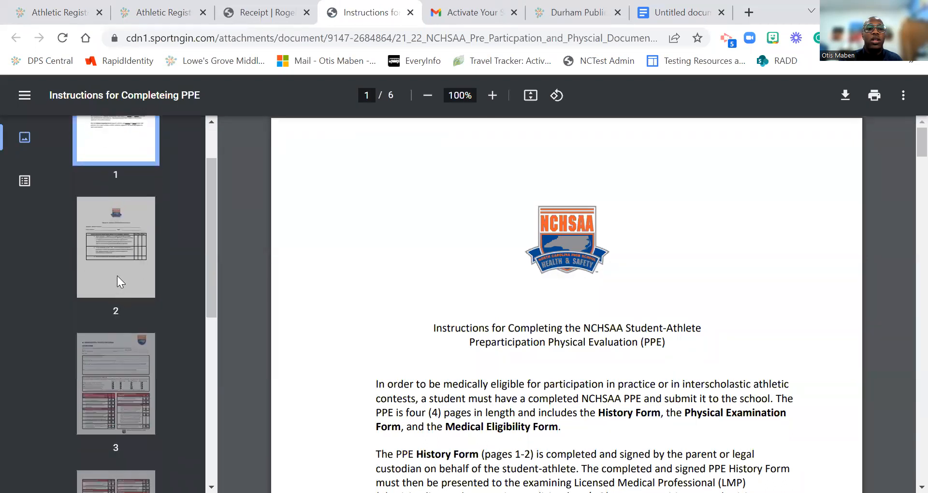
{"action": "left_click", "coordinate": [117, 276]}
{"action": "scroll", "coordinate": [123, 295], "scroll_direction": "down", "scroll_amount": 3}
{"action": "left_click", "coordinate": [107, 270]}
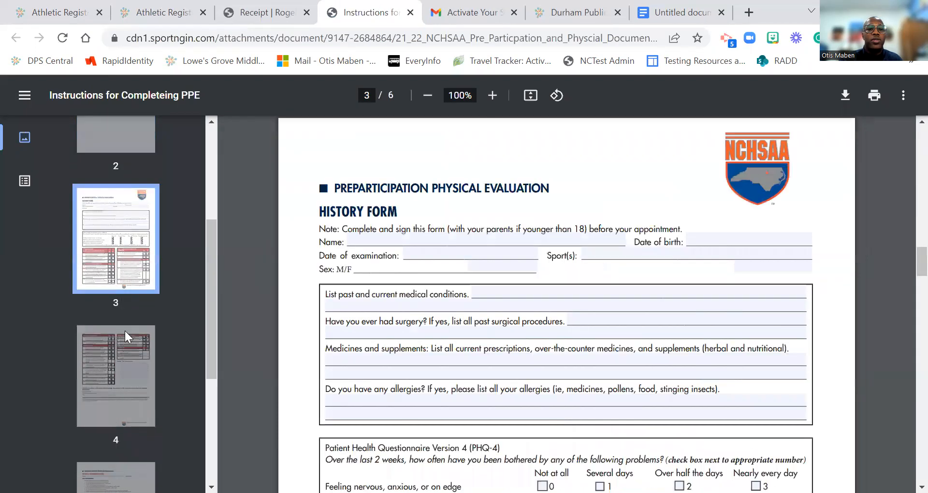
{"action": "scroll", "coordinate": [124, 324], "scroll_direction": "down", "scroll_amount": 2}
{"action": "left_click", "coordinate": [123, 314]}
{"action": "left_click", "coordinate": [114, 411]}
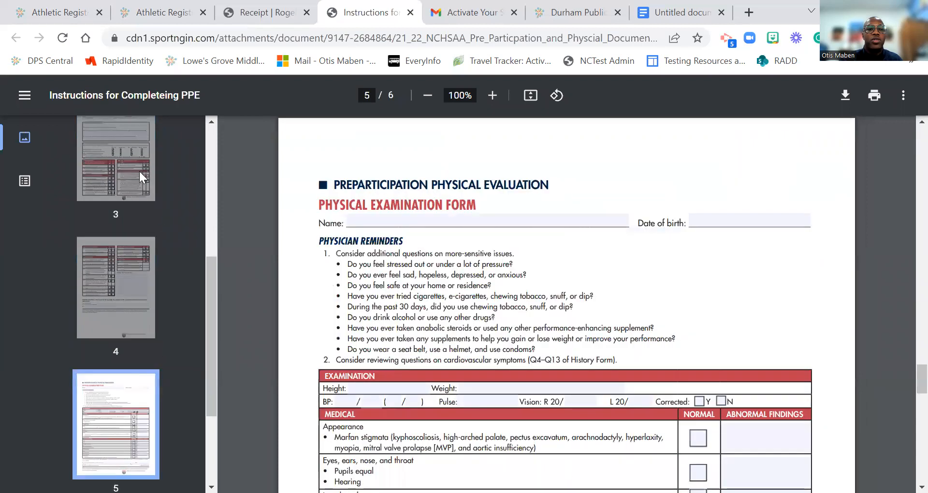
{"action": "left_click", "coordinate": [138, 170]}
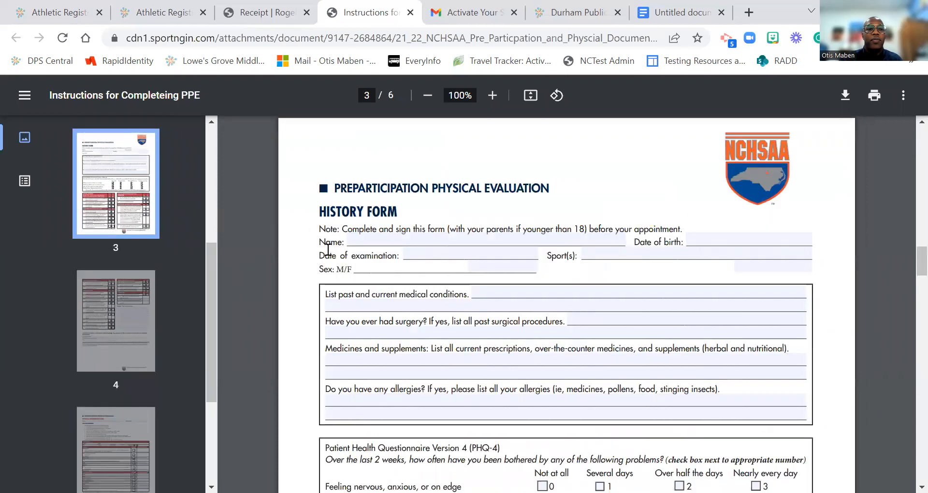
Step: Return to the History Form on page 3 and start the Name field
{"action": "scroll", "coordinate": [228, 270], "scroll_direction": "up", "scroll_amount": 3}
{"action": "scroll", "coordinate": [334, 302], "scroll_direction": "up", "scroll_amount": 8}
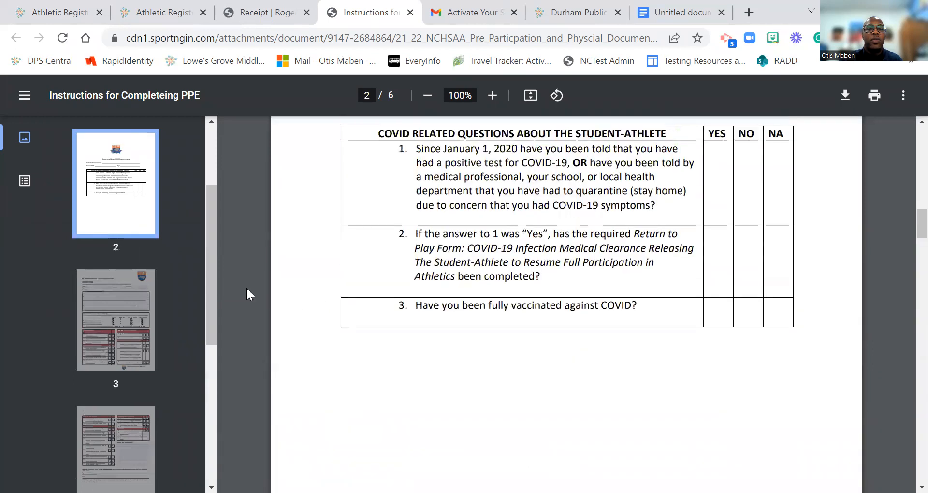
{"action": "scroll", "coordinate": [252, 304], "scroll_direction": "down", "scroll_amount": 4}
{"action": "scroll", "coordinate": [384, 243], "scroll_direction": "up", "scroll_amount": 5}
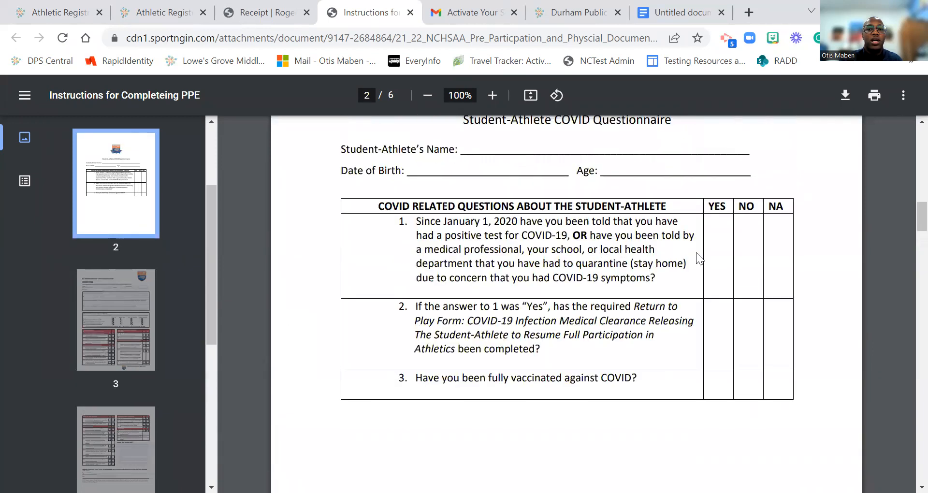
{"action": "scroll", "coordinate": [100, 270], "scroll_direction": "down", "scroll_amount": 2}
{"action": "left_click", "coordinate": [99, 269]}
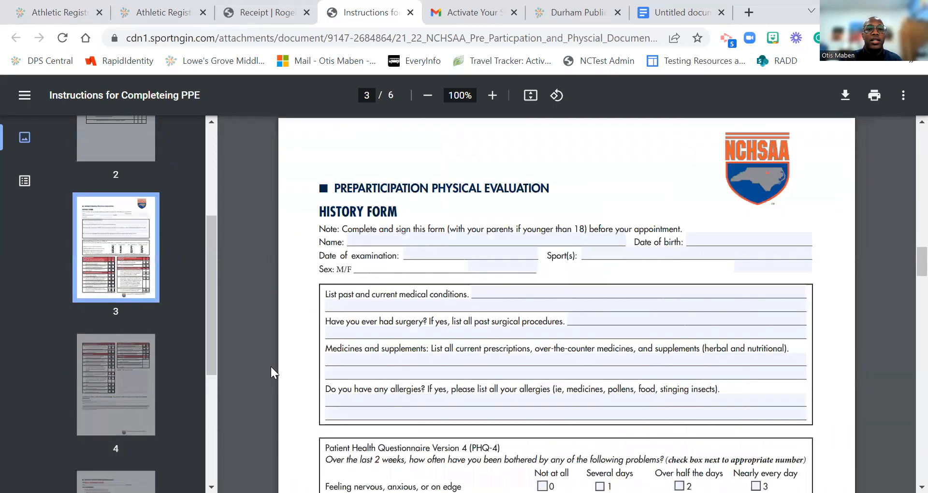
{"action": "left_click", "coordinate": [361, 242]}
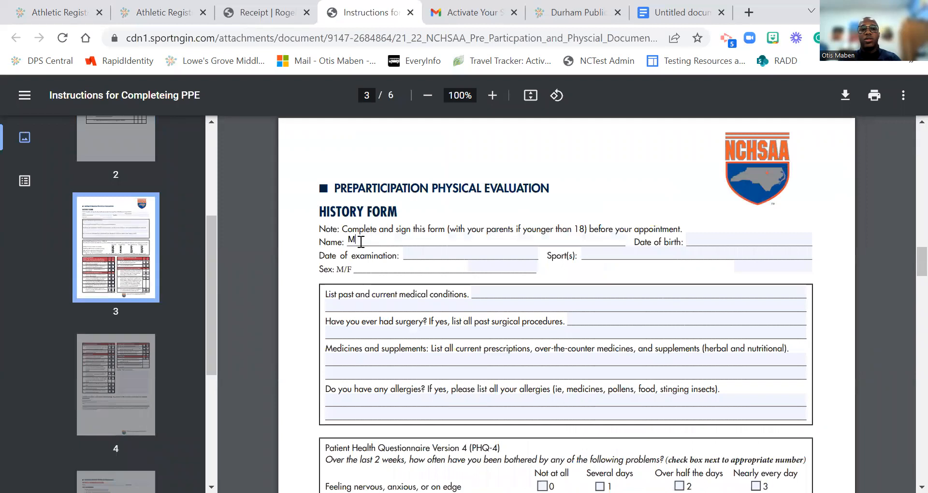
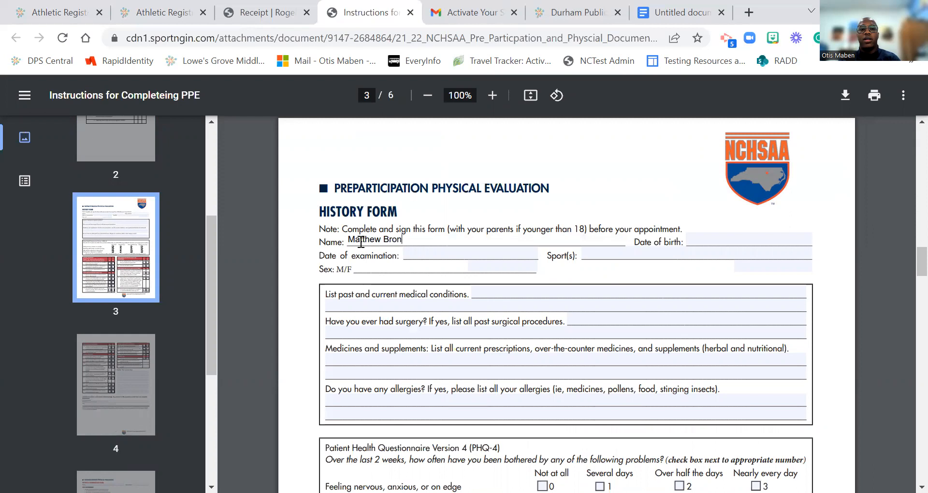
Step: Enter the student's name, date of birth, and exam date 7/23/22 on the History Form
{"action": "key", "text": "Tab"}
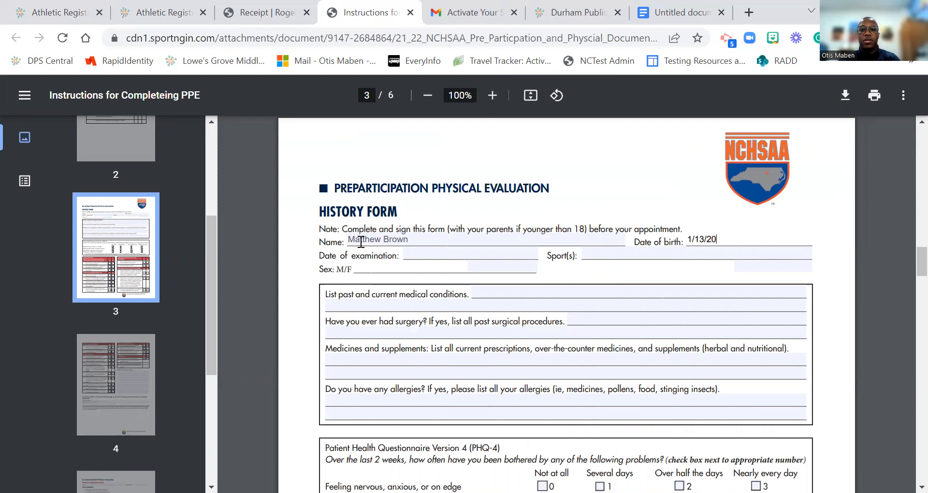
{"action": "key", "text": "Tab"}
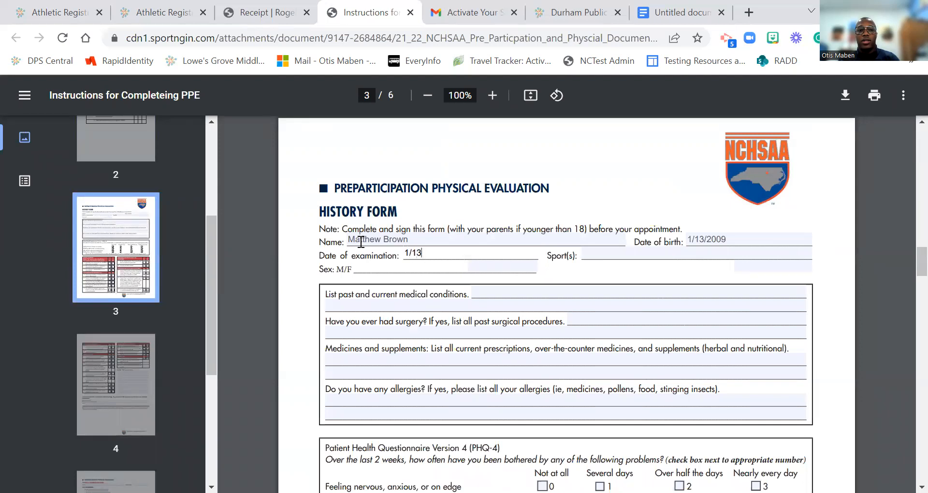
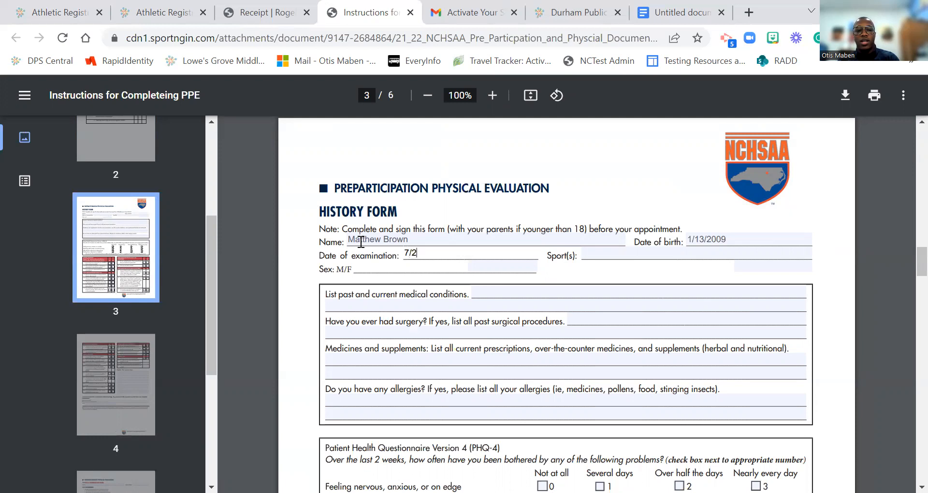
Step: Fill in the sport and sex, and answer n/a for medical conditions, surgeries and medicines
{"action": "key", "text": "Tab"}
{"action": "type", "text": "Ro"}
{"action": "key", "text": "BackSpace"}
{"action": "key", "text": "BackSpace"}
{"action": "type", "text": "f"}
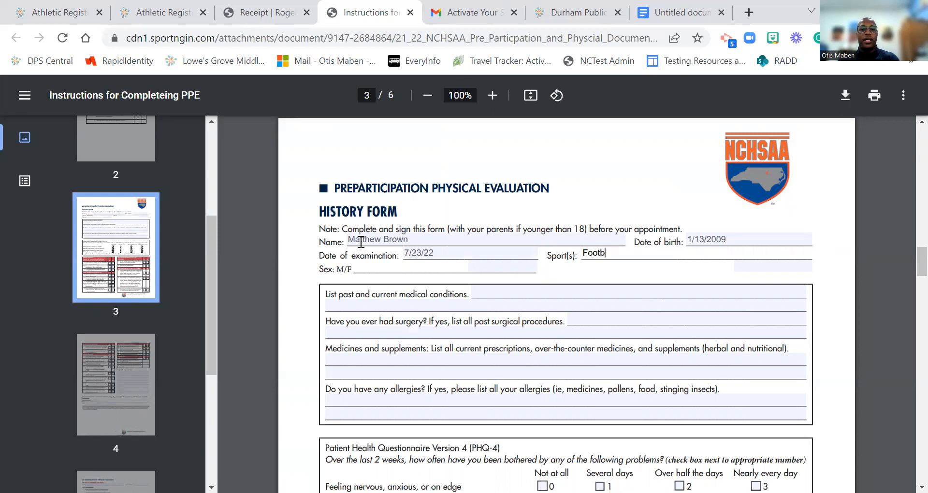
{"action": "key", "text": "Tab"}
{"action": "key", "text": "Tab"}
{"action": "key", "text": "Tab"}
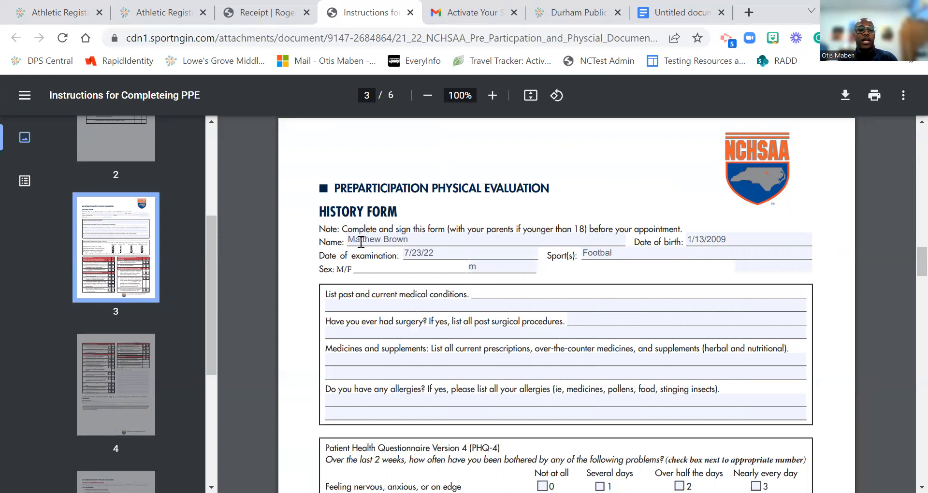
{"action": "key", "text": "Tab"}
{"action": "key", "text": "Tab"}
{"action": "type", "text": "n/a"}
{"action": "key", "text": "Tab"}
{"action": "key", "text": "Tab"}
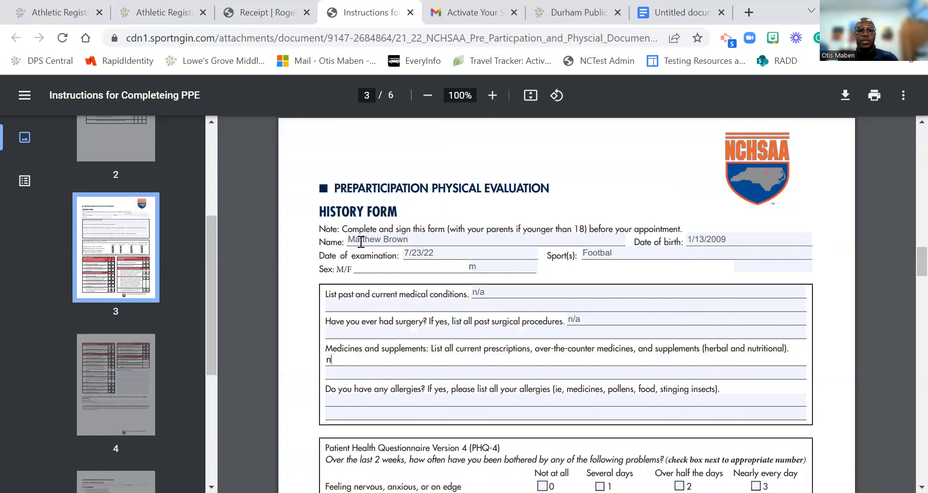
{"action": "key", "text": "Tab"}
{"action": "key", "text": "Tab"}
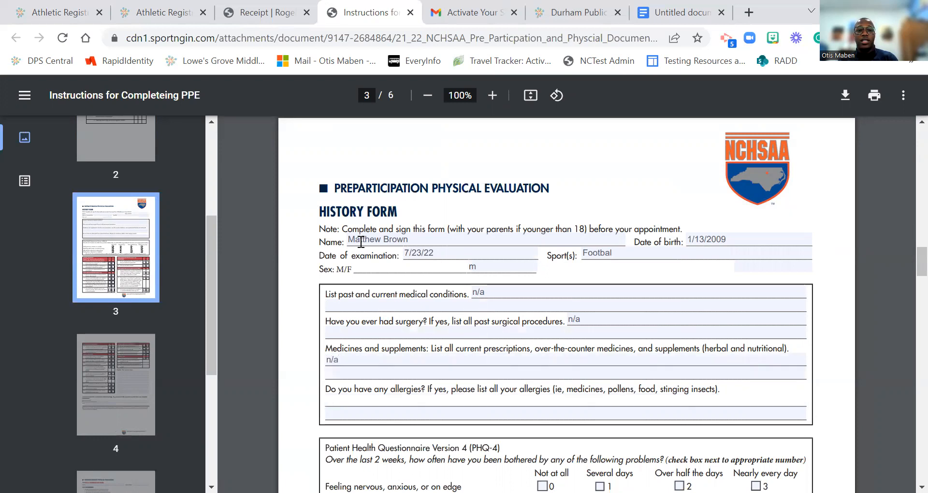
{"action": "key", "text": "Tab"}
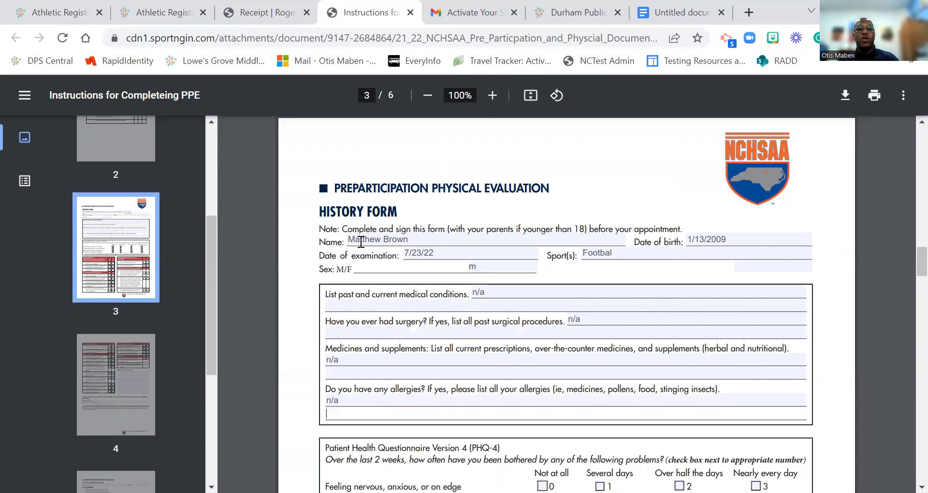
Step: Mark 'Not at all' for all four anxiety and depression screening questions
{"action": "scroll", "coordinate": [421, 375], "scroll_direction": "down", "scroll_amount": 1}
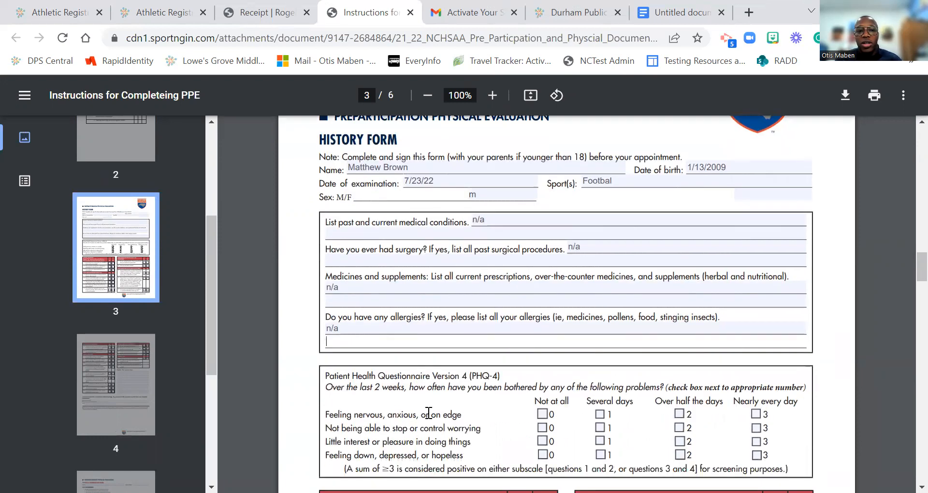
{"action": "scroll", "coordinate": [426, 411], "scroll_direction": "down", "scroll_amount": 2}
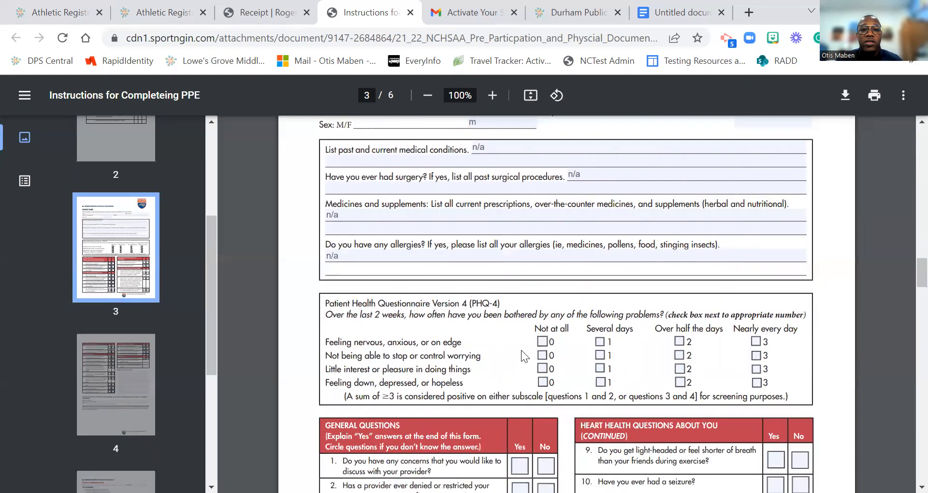
{"action": "scroll", "coordinate": [521, 350], "scroll_direction": "up", "scroll_amount": 1}
{"action": "scroll", "coordinate": [564, 429], "scroll_direction": "down", "scroll_amount": 1}
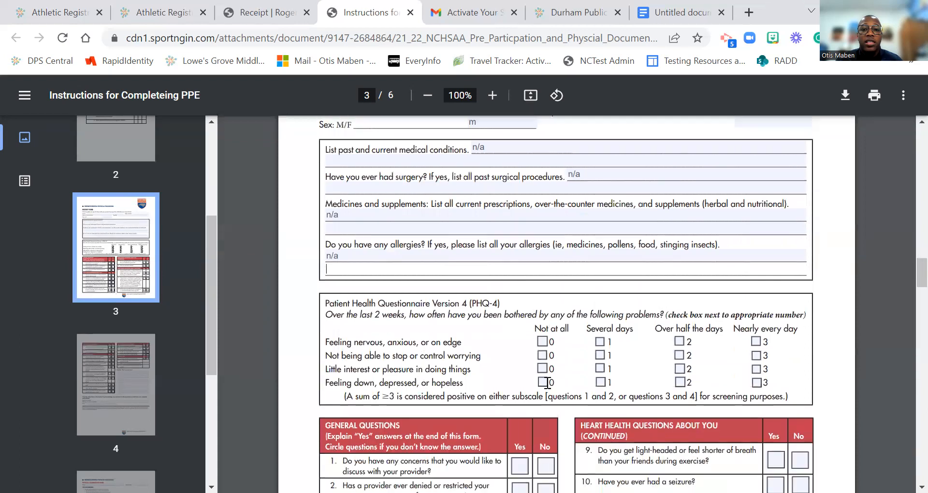
{"action": "left_click", "coordinate": [542, 342]}
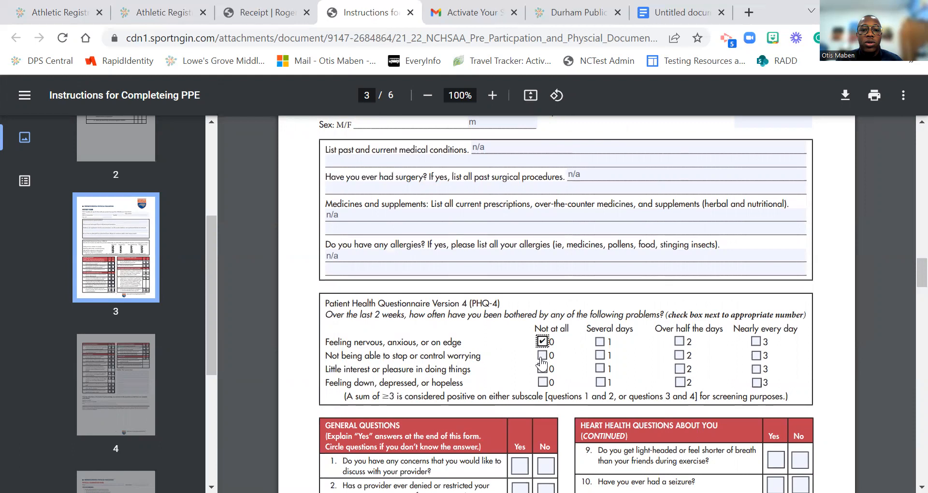
{"action": "left_click", "coordinate": [542, 355]}
{"action": "left_click", "coordinate": [542, 370]}
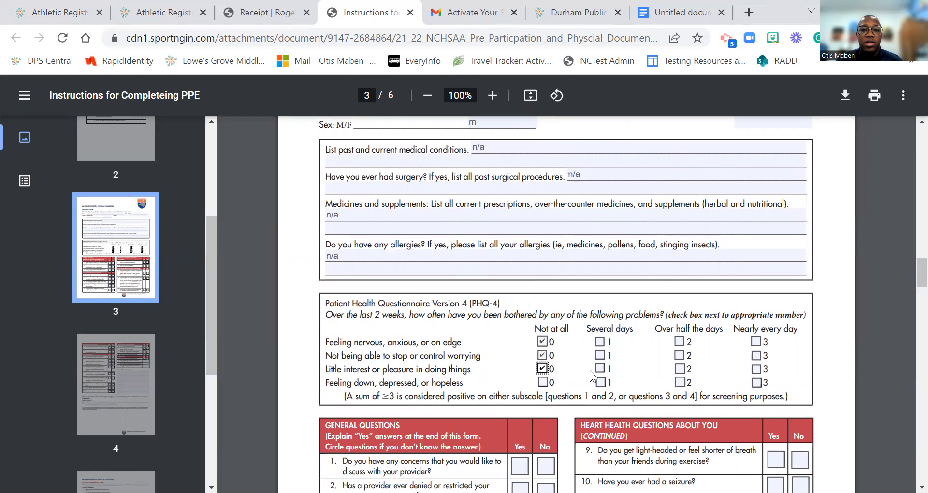
{"action": "left_click", "coordinate": [543, 382]}
Step: Answer history questions 1–12: Yes for 3, 6–9 and 11, No for the rest
{"action": "scroll", "coordinate": [434, 349], "scroll_direction": "down", "scroll_amount": 5}
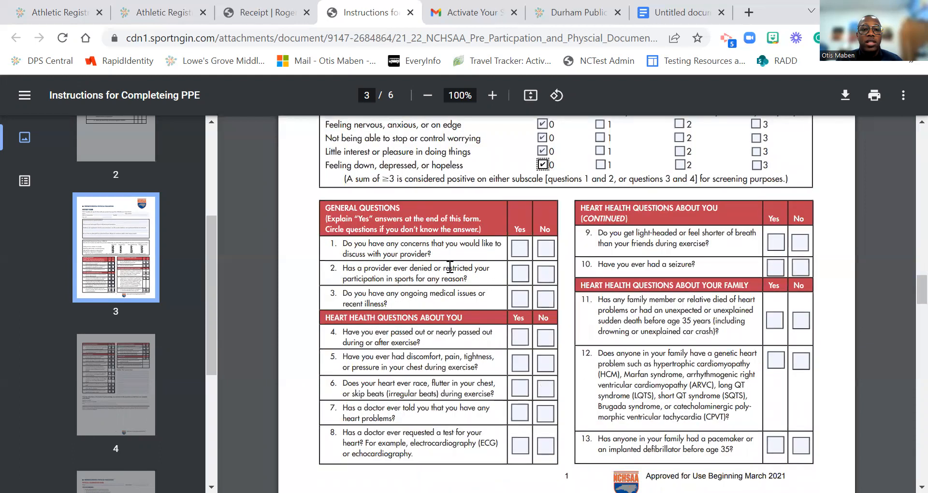
{"action": "left_click", "coordinate": [546, 249]}
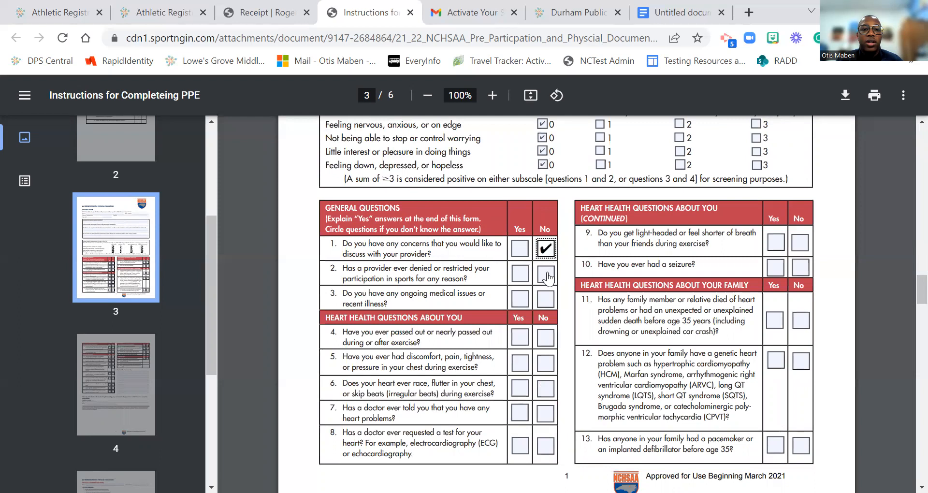
{"action": "left_click", "coordinate": [547, 276]}
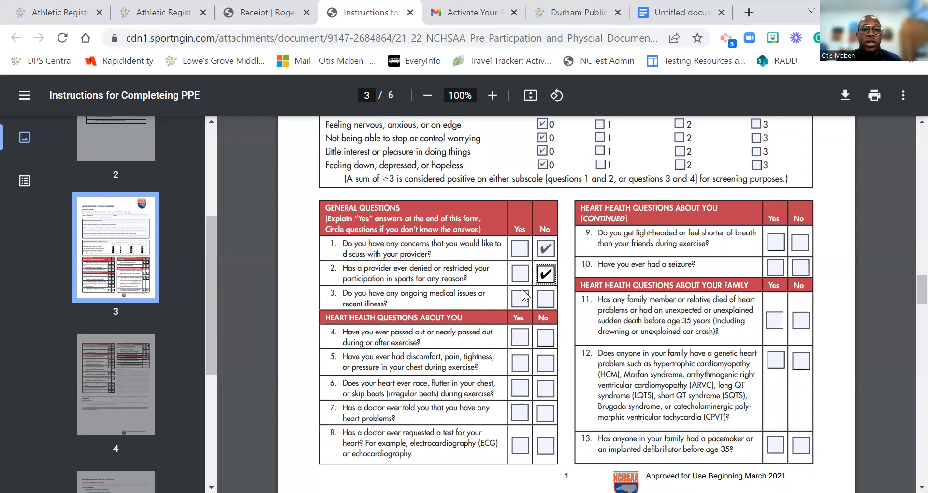
{"action": "left_click", "coordinate": [519, 304]}
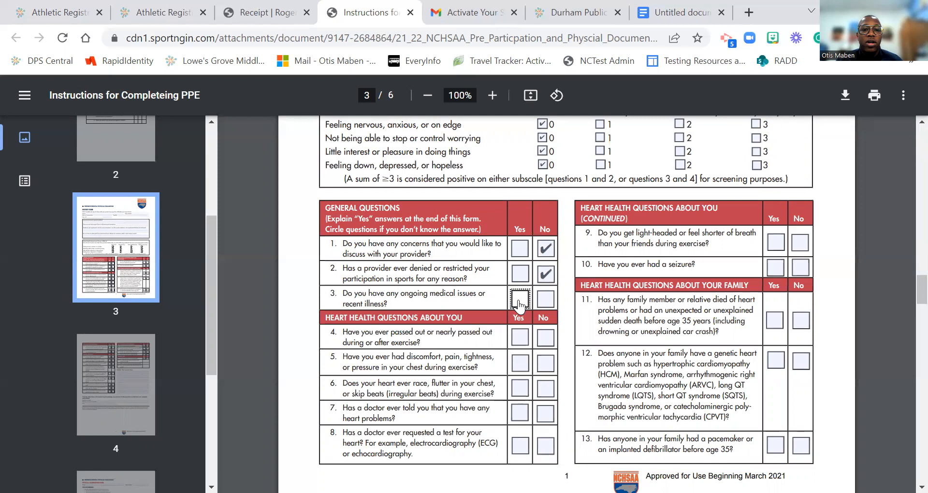
{"action": "left_click", "coordinate": [545, 341]}
{"action": "left_click", "coordinate": [551, 362]}
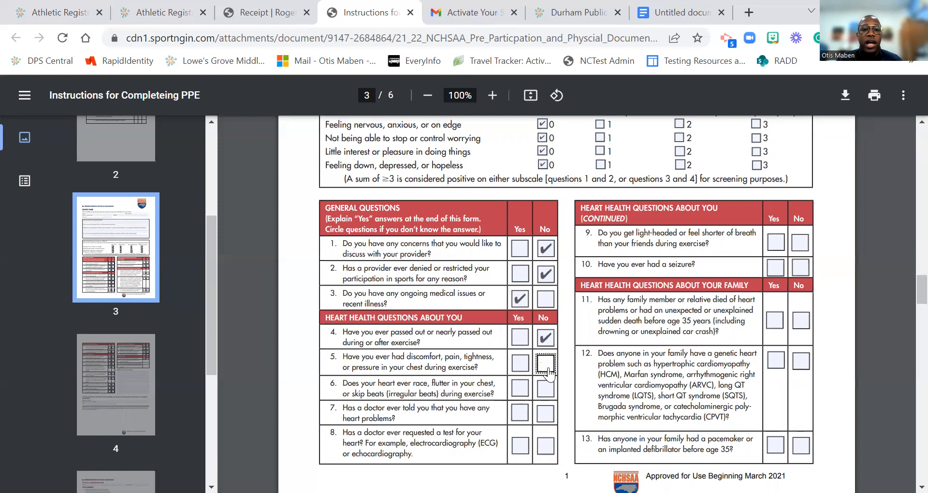
{"action": "left_click", "coordinate": [525, 393]}
{"action": "left_click", "coordinate": [522, 415]}
{"action": "left_click", "coordinate": [521, 447]}
{"action": "left_click", "coordinate": [776, 243]}
{"action": "left_click", "coordinate": [795, 270]}
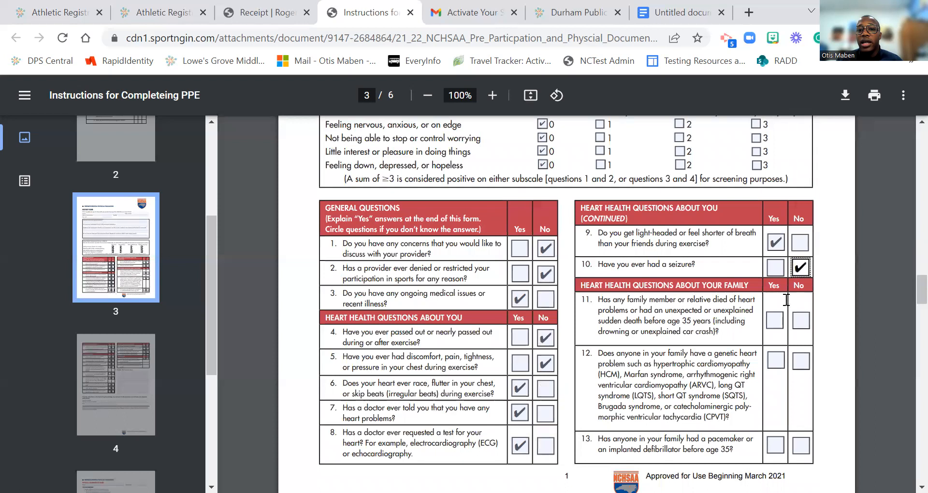
{"action": "left_click", "coordinate": [776, 324]}
{"action": "left_click", "coordinate": [800, 362]}
Step: Answer No to question 13 and Yes to questions 14–19
{"action": "scroll", "coordinate": [794, 385], "scroll_direction": "down", "scroll_amount": 3}
{"action": "left_click", "coordinate": [795, 305]}
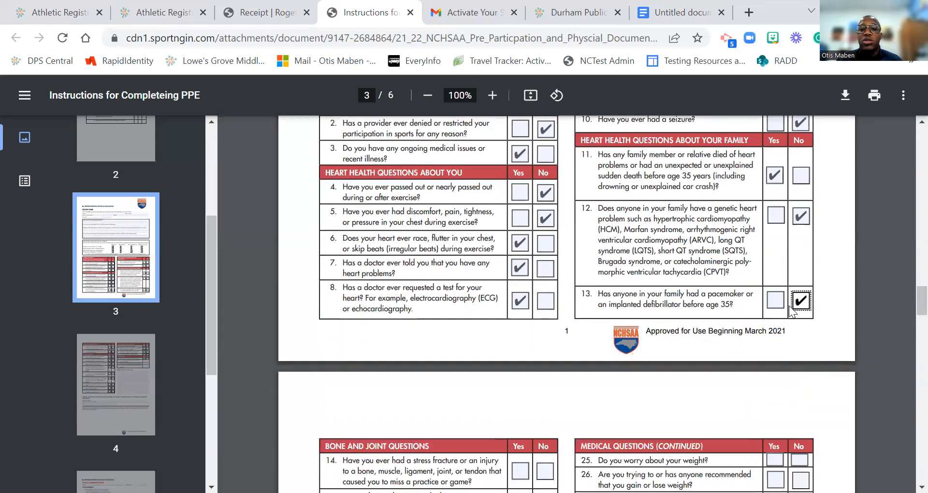
{"action": "scroll", "coordinate": [790, 306], "scroll_direction": "down", "scroll_amount": 3}
{"action": "left_click", "coordinate": [518, 328]}
{"action": "left_click", "coordinate": [521, 357]}
{"action": "left_click", "coordinate": [526, 400]}
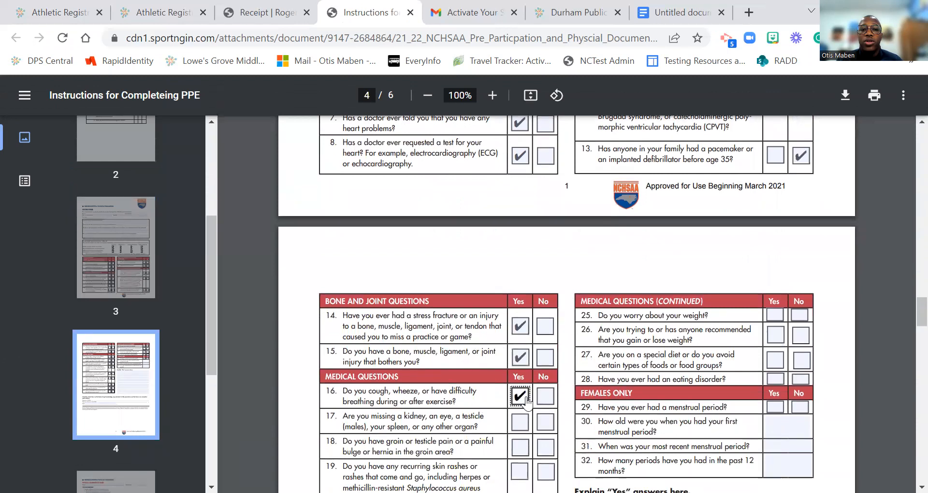
{"action": "scroll", "coordinate": [527, 401], "scroll_direction": "down", "scroll_amount": 2}
{"action": "left_click", "coordinate": [520, 349]}
{"action": "left_click", "coordinate": [521, 374]}
{"action": "left_click", "coordinate": [520, 399]}
Step: Answer Yes to questions 20–29, with question 25's No box also ticked
{"action": "scroll", "coordinate": [522, 408], "scroll_direction": "down", "scroll_amount": 3}
{"action": "left_click", "coordinate": [521, 301]}
{"action": "left_click", "coordinate": [522, 340]}
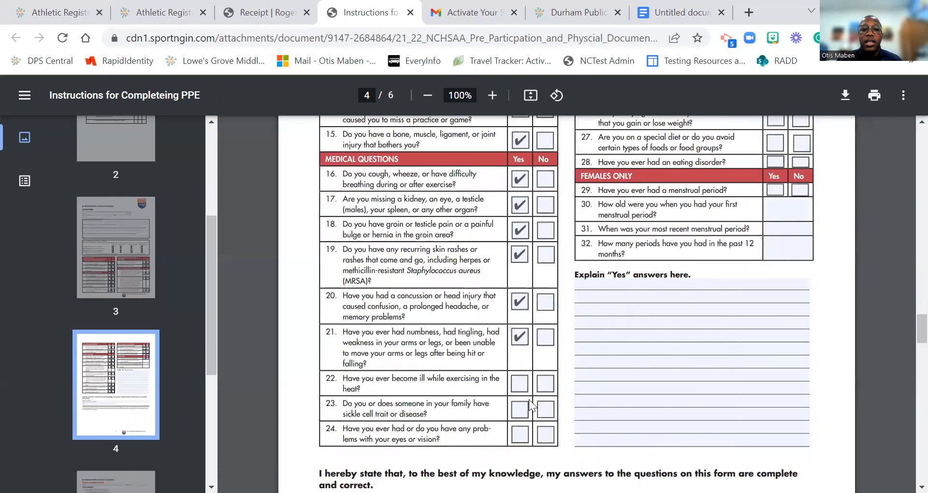
{"action": "left_click", "coordinate": [515, 388]}
{"action": "left_click", "coordinate": [517, 409]}
{"action": "left_click", "coordinate": [519, 434]}
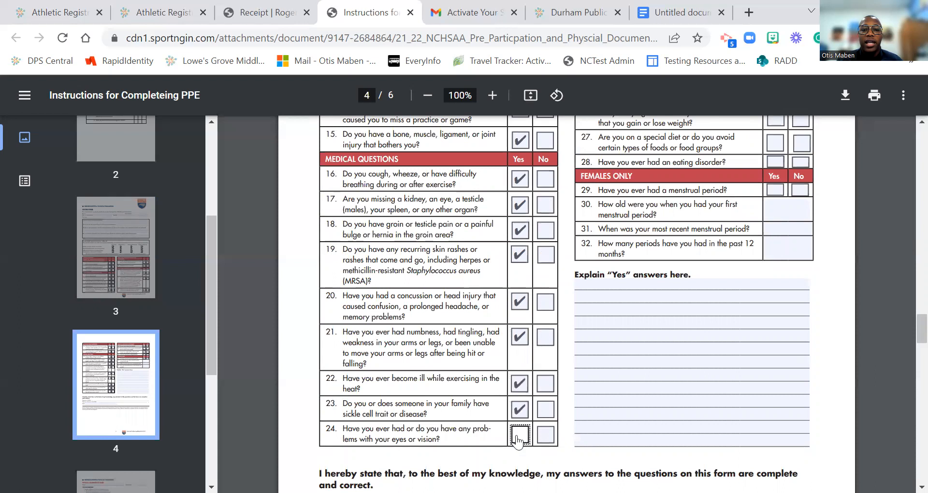
{"action": "scroll", "coordinate": [731, 241], "scroll_direction": "up", "scroll_amount": 3}
{"action": "left_click", "coordinate": [775, 243]}
{"action": "left_click", "coordinate": [795, 243]}
{"action": "left_click", "coordinate": [780, 269]}
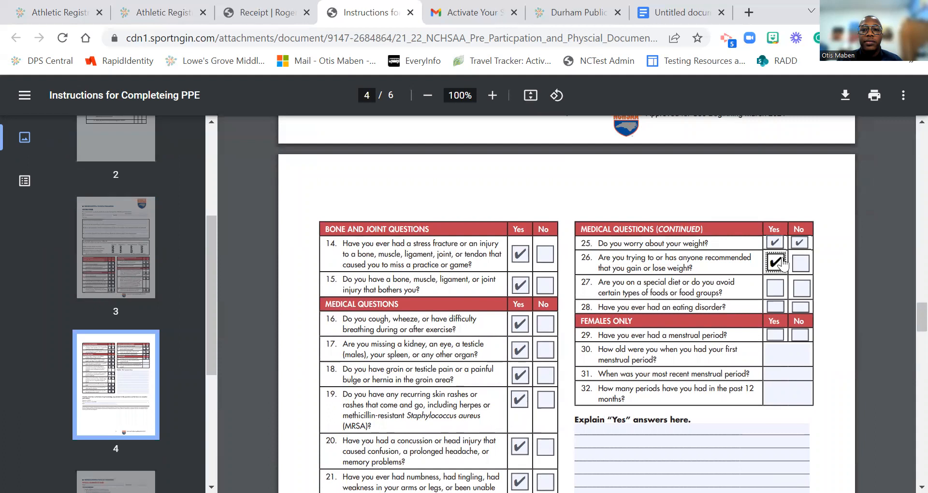
{"action": "left_click", "coordinate": [775, 290]}
{"action": "left_click", "coordinate": [775, 306]}
{"action": "left_click", "coordinate": [776, 334]}
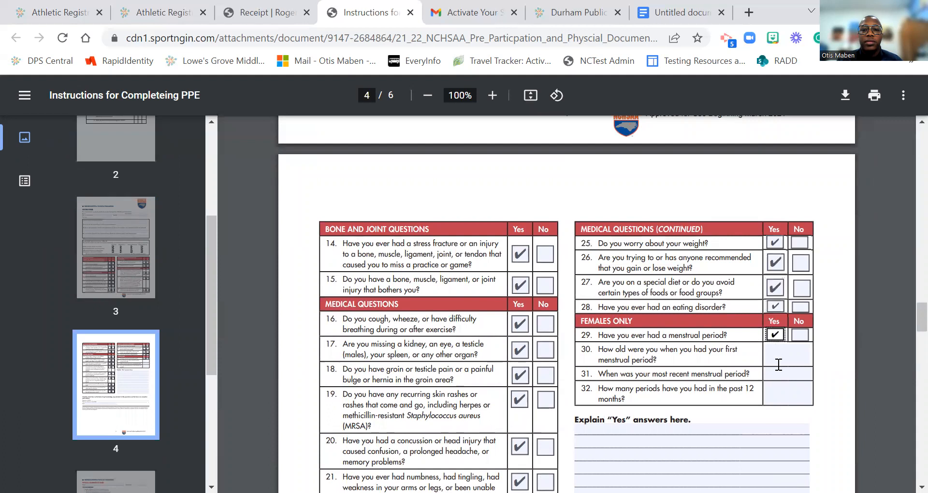
Step: Clear the stray letter from question 30's age field and scroll to page 5's Physical Examination Form
{"action": "left_click", "coordinate": [779, 364]}
{"action": "type", "text": "m"}
{"action": "key", "text": "BackSpace"}
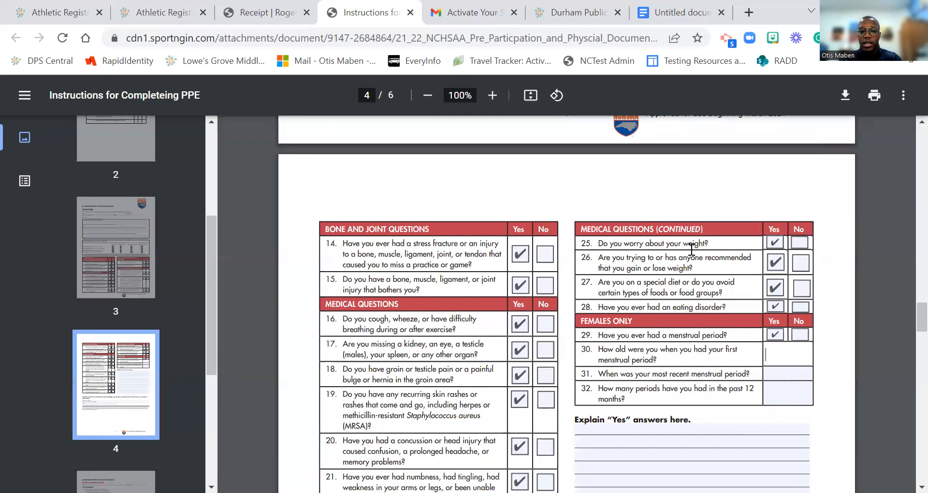
{"action": "scroll", "coordinate": [691, 249], "scroll_direction": "down", "scroll_amount": 15}
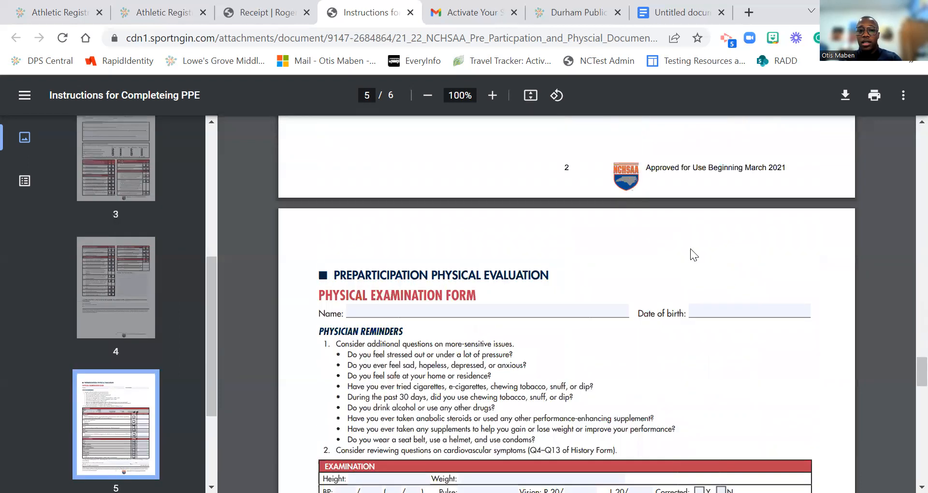
{"action": "scroll", "coordinate": [508, 252], "scroll_direction": "down", "scroll_amount": 3}
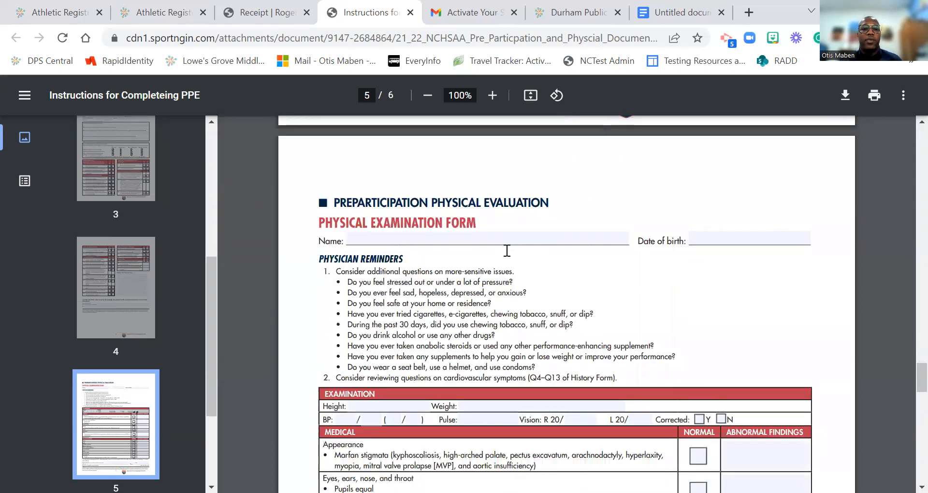
{"action": "scroll", "coordinate": [505, 256], "scroll_direction": "down", "scroll_amount": 4}
{"action": "scroll", "coordinate": [504, 257], "scroll_direction": "down", "scroll_amount": 4}
Step: Scroll past page 5's Physical Examination Form down to page 6's Medical Eligibility Form
{"action": "scroll", "coordinate": [505, 256], "scroll_direction": "down", "scroll_amount": 3}
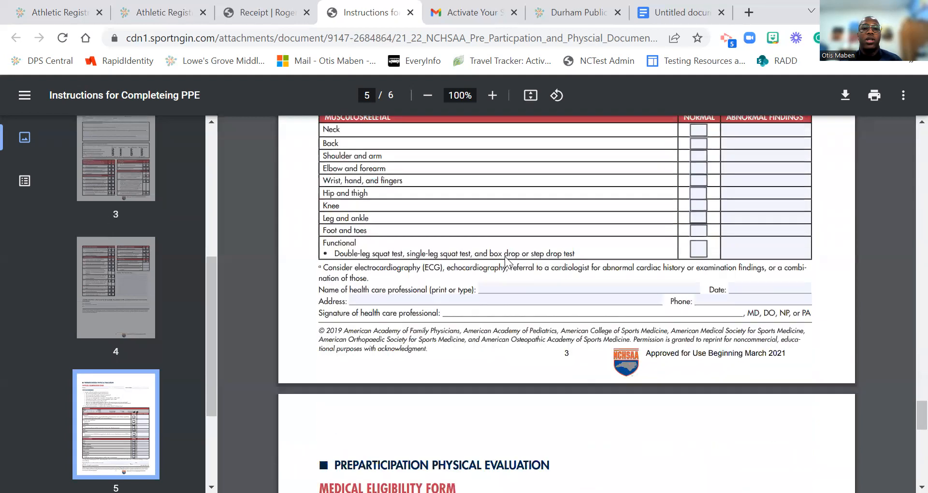
{"action": "scroll", "coordinate": [505, 256], "scroll_direction": "up", "scroll_amount": 10}
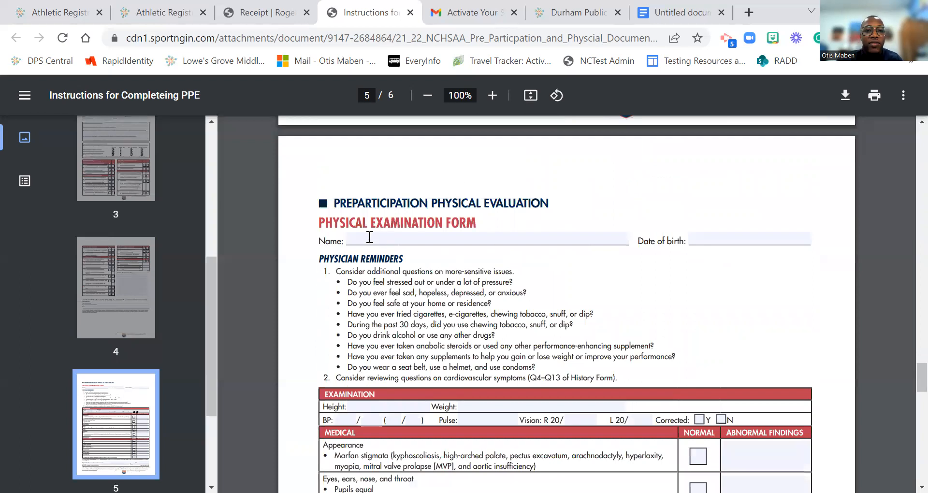
{"action": "scroll", "coordinate": [463, 217], "scroll_direction": "down", "scroll_amount": 2}
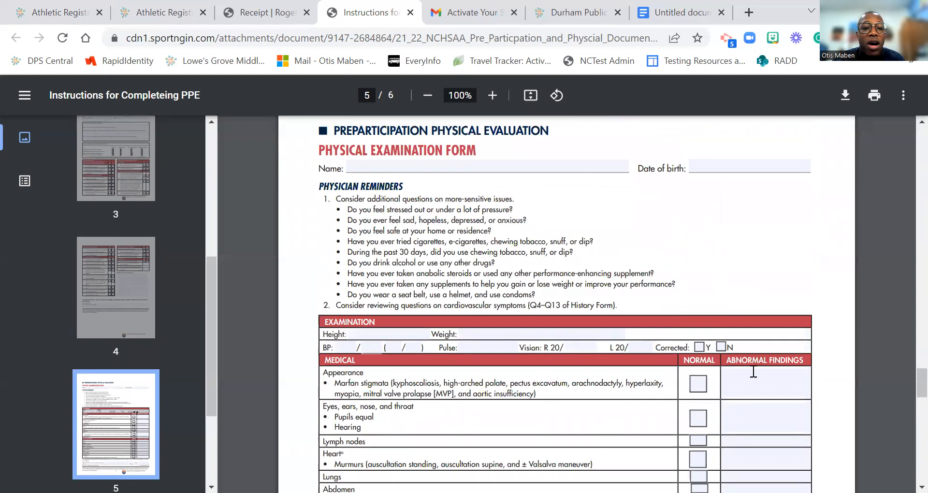
{"action": "scroll", "coordinate": [551, 290], "scroll_direction": "down", "scroll_amount": 1}
{"action": "scroll", "coordinate": [551, 290], "scroll_direction": "down", "scroll_amount": 10}
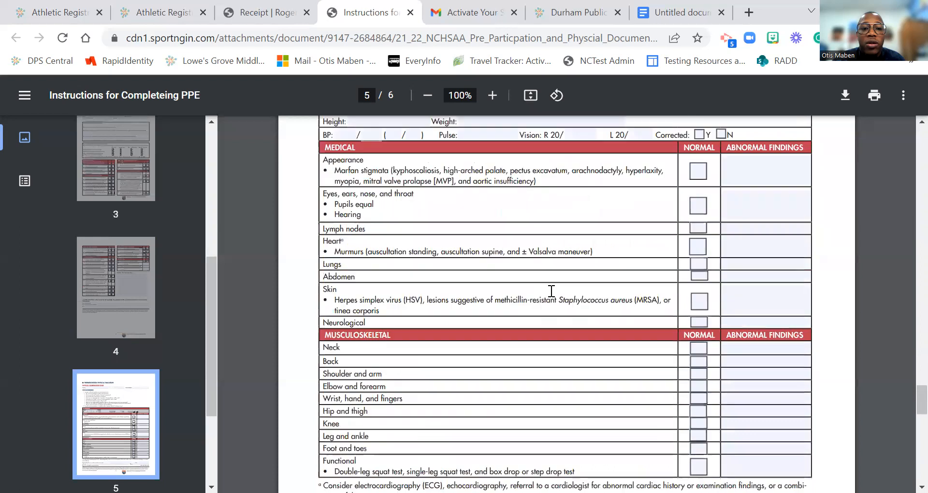
{"action": "scroll", "coordinate": [551, 292], "scroll_direction": "down", "scroll_amount": 4}
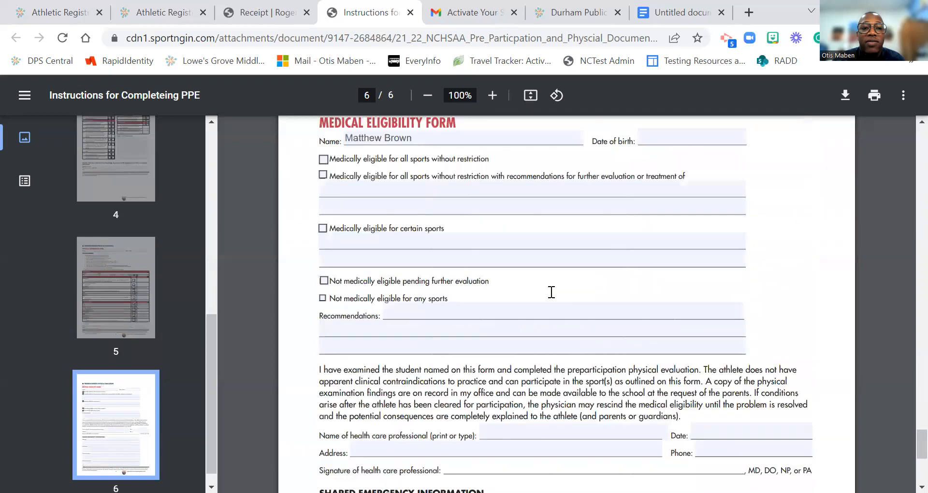
{"action": "scroll", "coordinate": [545, 277], "scroll_direction": "up", "scroll_amount": 2}
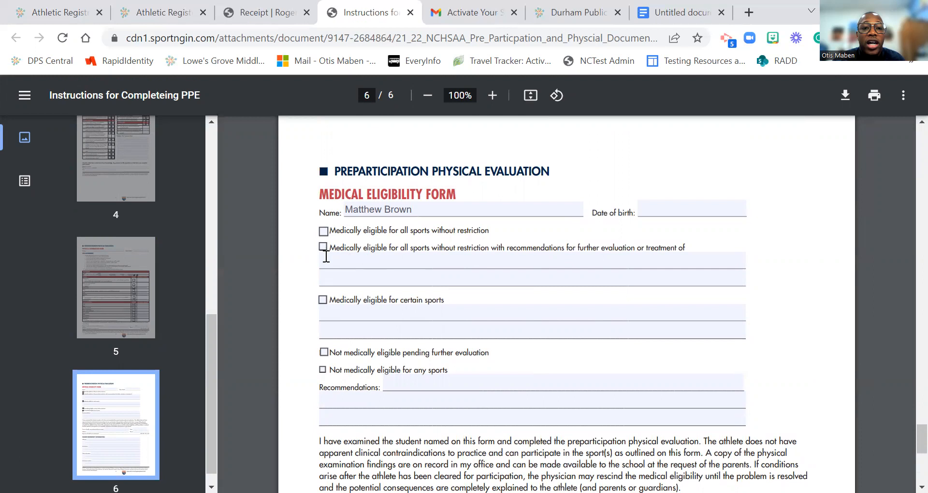
Step: Choose 'eligible with recommendations' and write 'return for an appoint on 8/' as the recommendation
{"action": "left_click", "coordinate": [323, 232]}
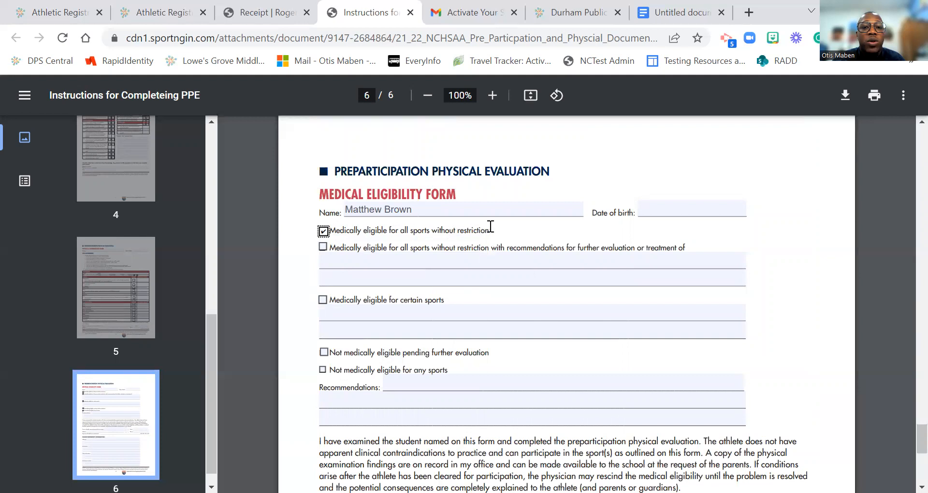
{"action": "left_click", "coordinate": [323, 231]}
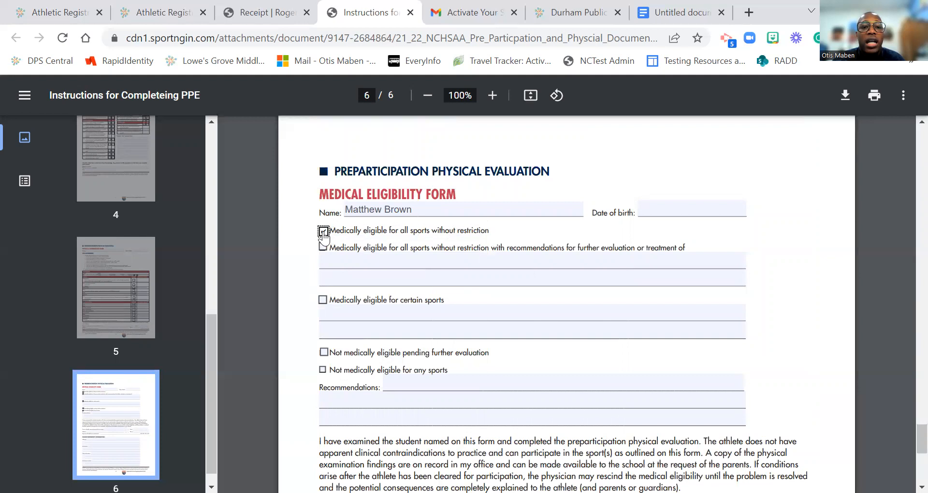
{"action": "left_click", "coordinate": [322, 247]}
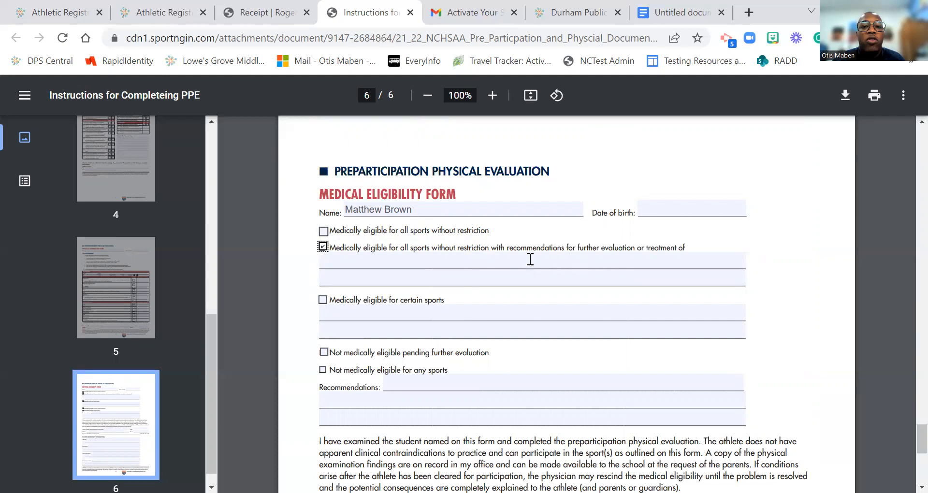
{"action": "left_click", "coordinate": [334, 262]}
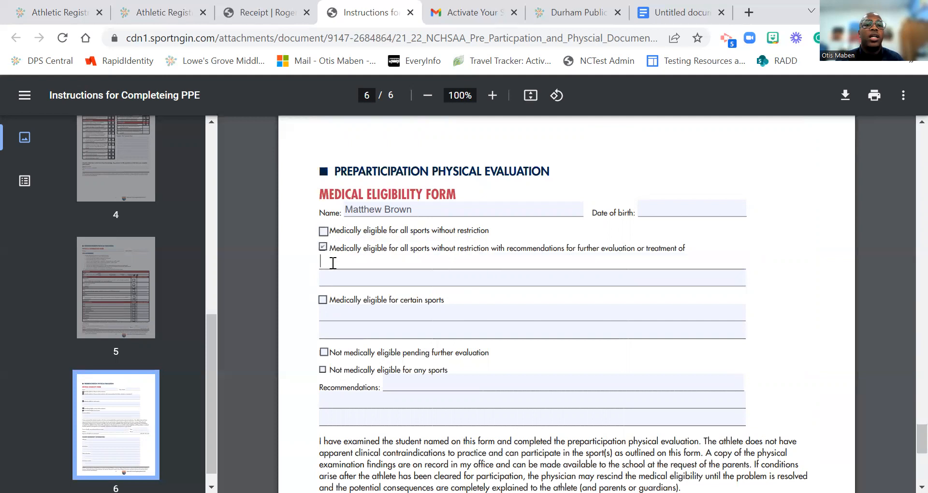
{"action": "type", "text": "return for an appoint on "}
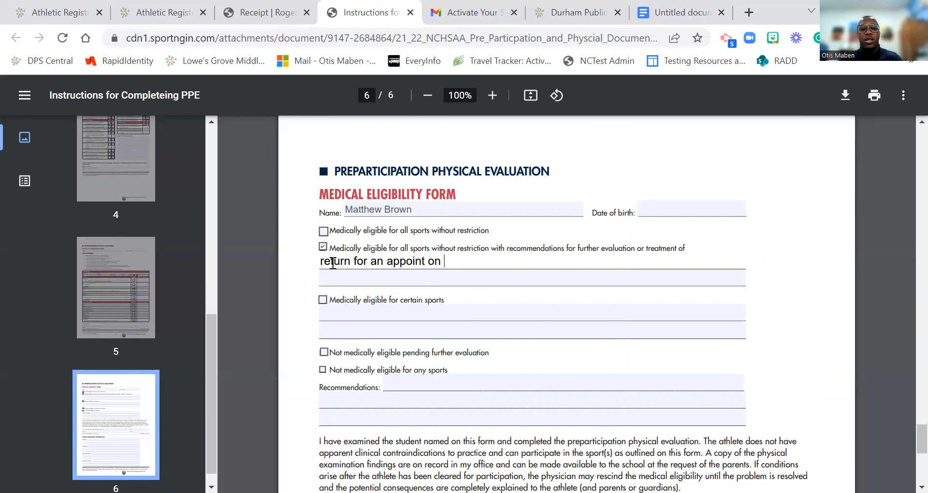
{"action": "type", "text": "8/13"}
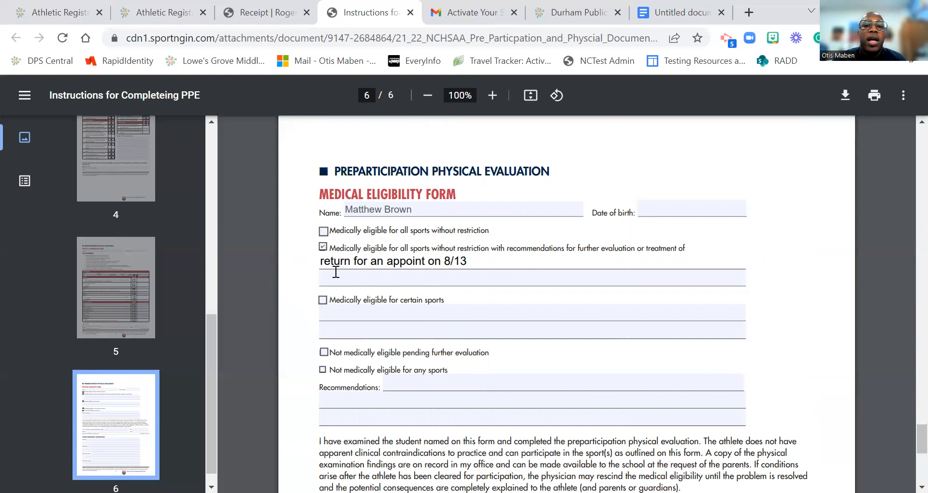
Step: Select and erase the recommendation text, leaving that line blank
{"action": "triple_click", "coordinate": [462, 262]}
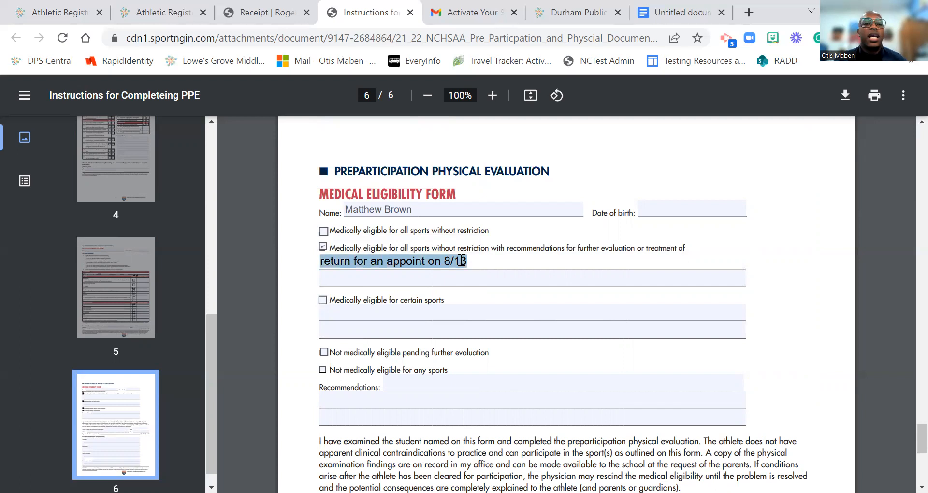
{"action": "type", "text": "f"}
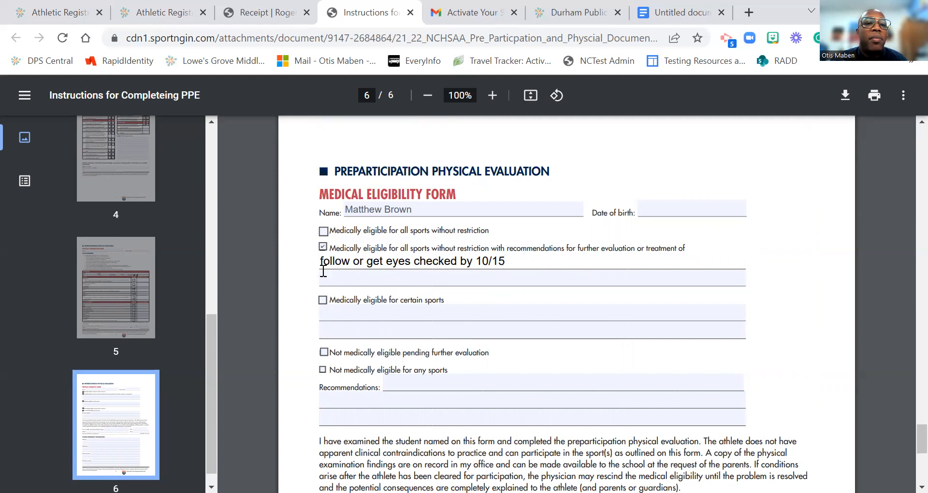
{"action": "triple_click", "coordinate": [368, 261]}
{"action": "key", "text": "BackSpace"}
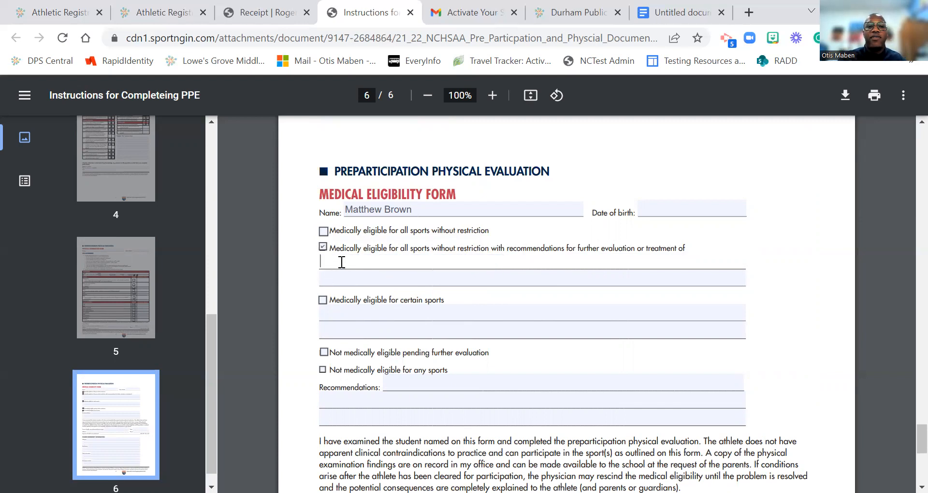
Step: Uncheck the 'eligible with recommendations' option on the Medical Eligibility Form
{"action": "left_click", "coordinate": [323, 247]}
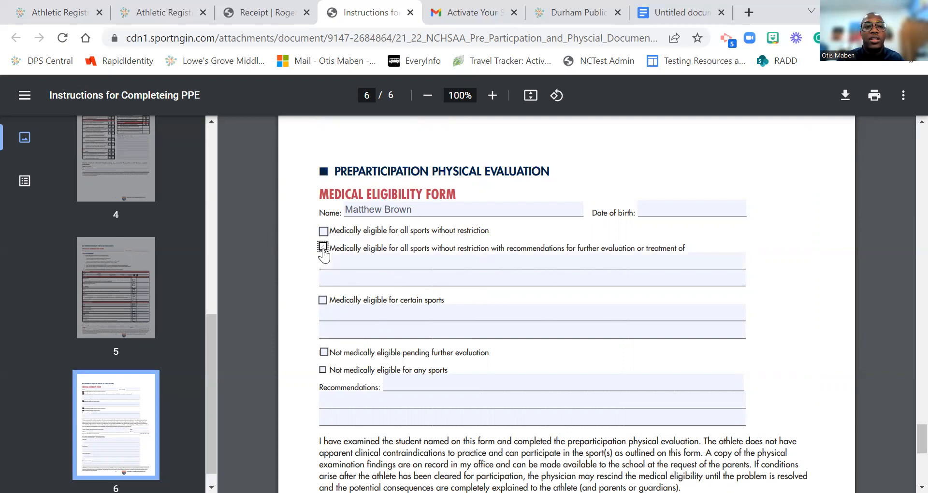
{"action": "scroll", "coordinate": [368, 319], "scroll_direction": "down", "scroll_amount": 3}
{"action": "scroll", "coordinate": [370, 317], "scroll_direction": "down", "scroll_amount": 3}
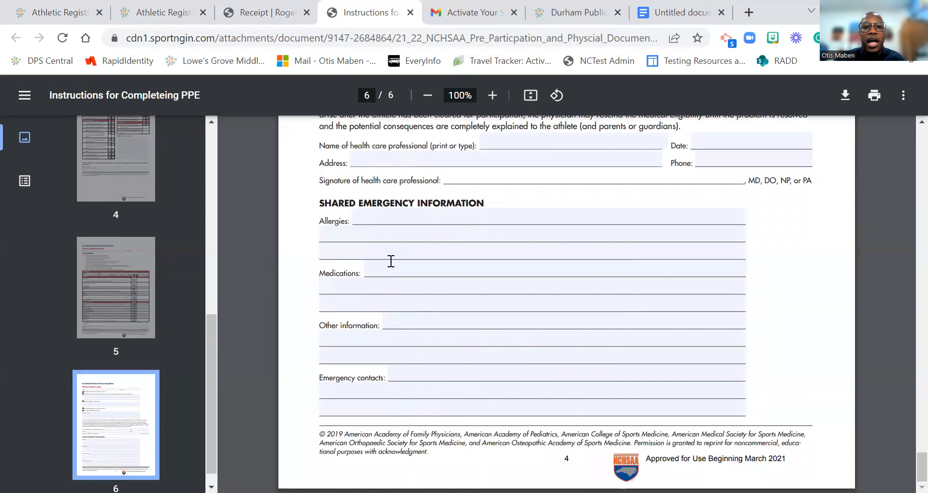
{"action": "scroll", "coordinate": [426, 266], "scroll_direction": "up", "scroll_amount": 3}
{"action": "scroll", "coordinate": [339, 348], "scroll_direction": "down", "scroll_amount": 4}
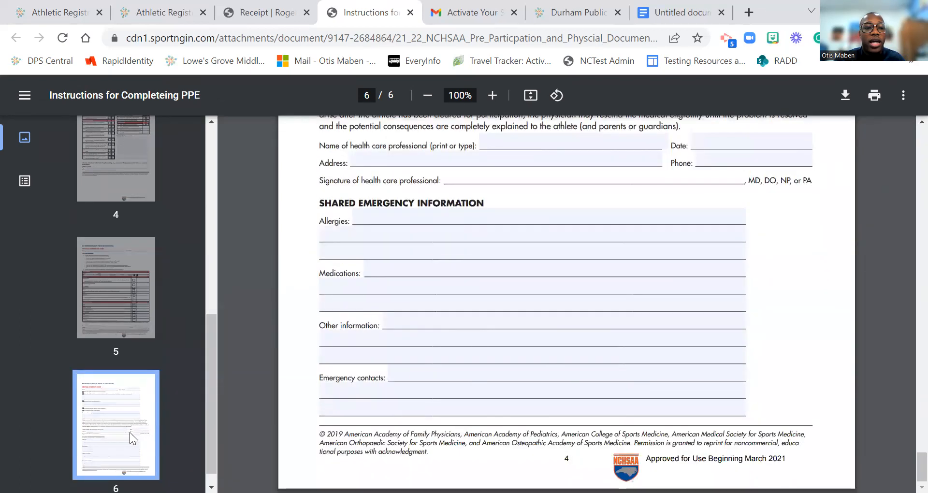
Step: Jump to the top of page 6 and send the form to print
{"action": "left_click", "coordinate": [130, 432]}
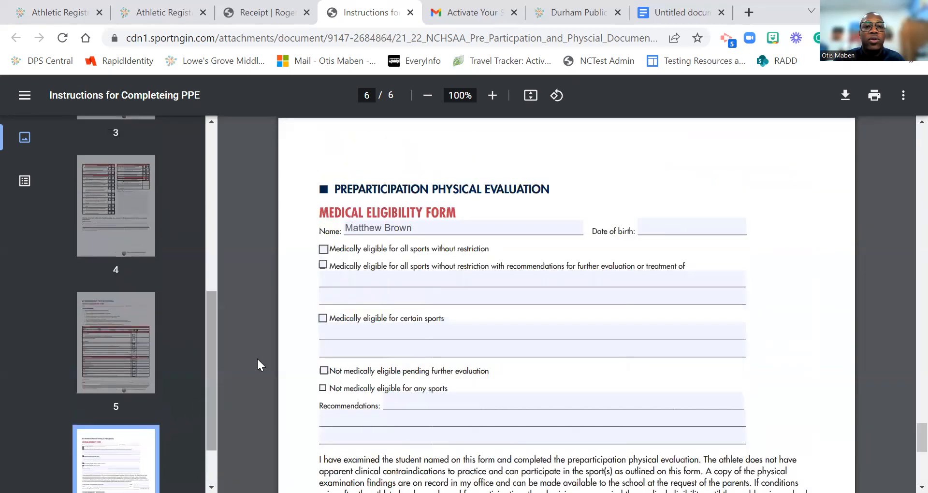
{"action": "left_click", "coordinate": [864, 96]}
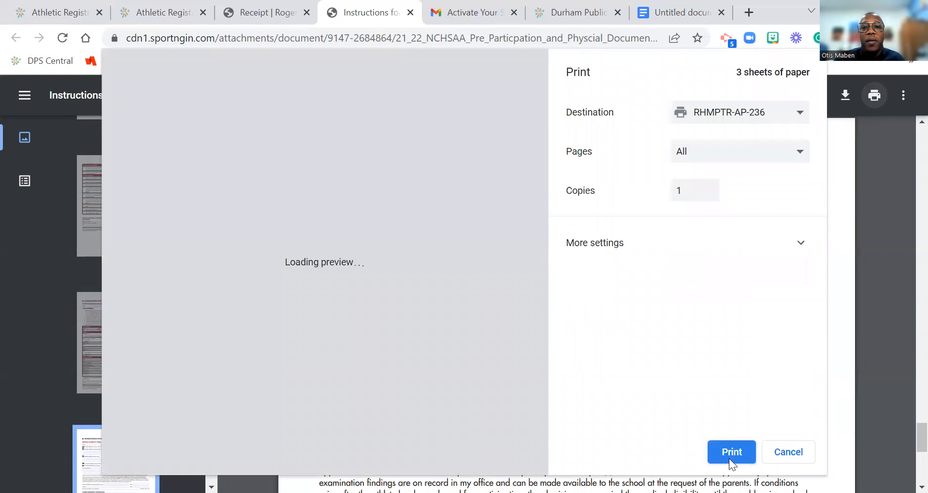
{"action": "left_click", "coordinate": [732, 459]}
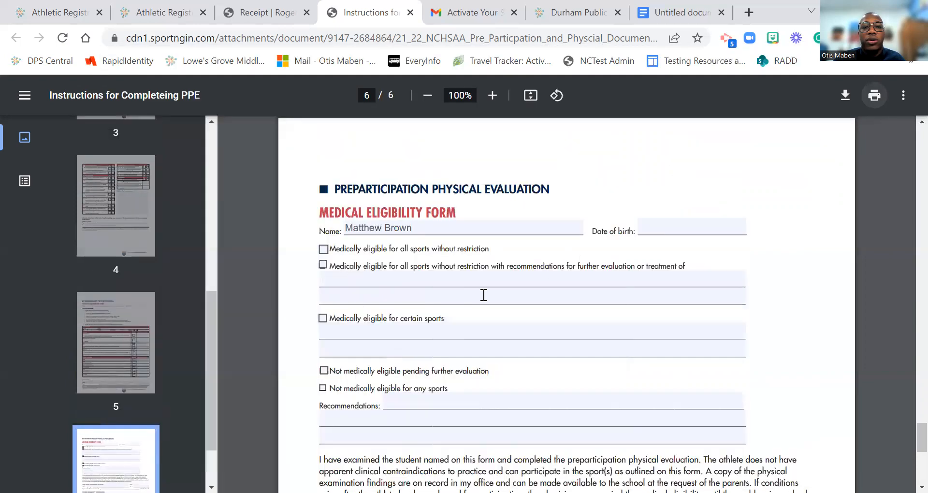
{"action": "scroll", "coordinate": [429, 249], "scroll_direction": "up", "scroll_amount": 6}
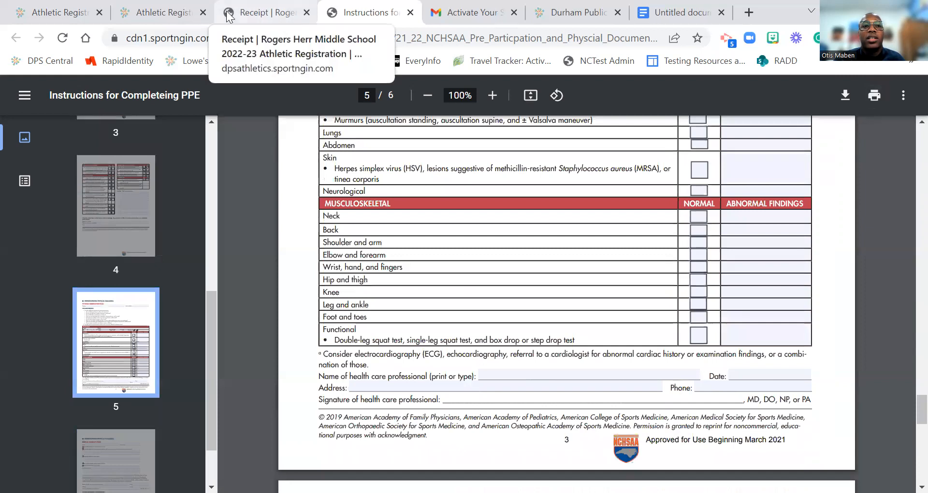
Step: Switch to the SportsEngine receipt tab and review the submitted answers through the COVID-19 waiver
{"action": "left_click", "coordinate": [251, 14]}
{"action": "scroll", "coordinate": [416, 281], "scroll_direction": "down", "scroll_amount": 3}
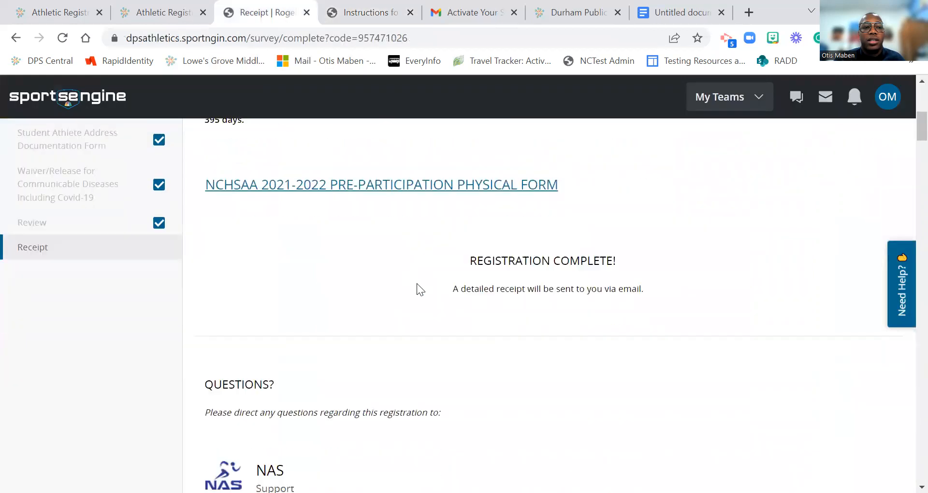
{"action": "scroll", "coordinate": [416, 281], "scroll_direction": "up", "scroll_amount": 3}
{"action": "scroll", "coordinate": [416, 282], "scroll_direction": "up", "scroll_amount": 6}
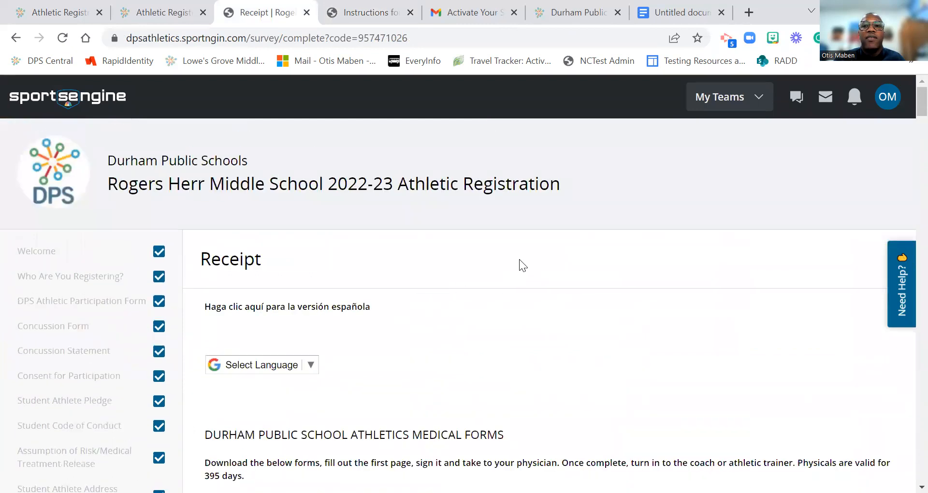
{"action": "scroll", "coordinate": [519, 259], "scroll_direction": "down", "scroll_amount": 6}
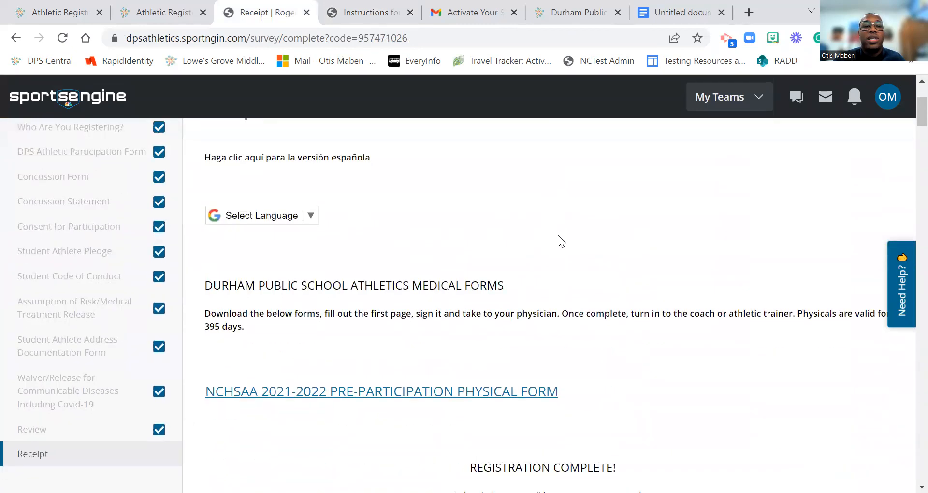
{"action": "scroll", "coordinate": [558, 233], "scroll_direction": "down", "scroll_amount": 12}
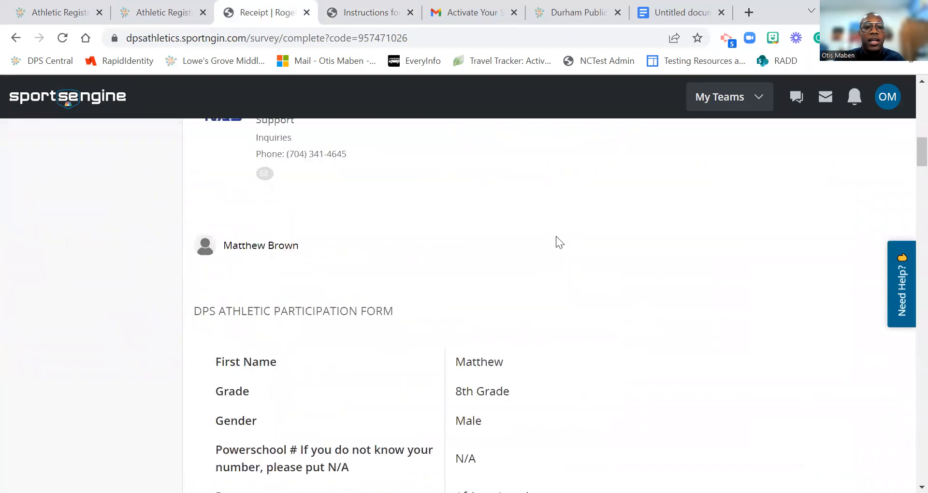
{"action": "scroll", "coordinate": [556, 236], "scroll_direction": "down", "scroll_amount": 6}
{"action": "scroll", "coordinate": [556, 236], "scroll_direction": "up", "scroll_amount": 6}
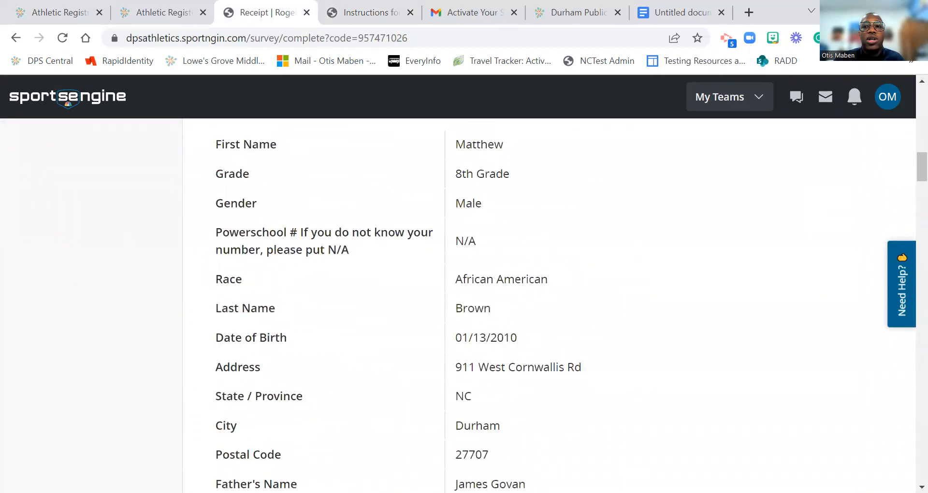
{"action": "scroll", "coordinate": [909, 180], "scroll_direction": "down", "scroll_amount": 20}
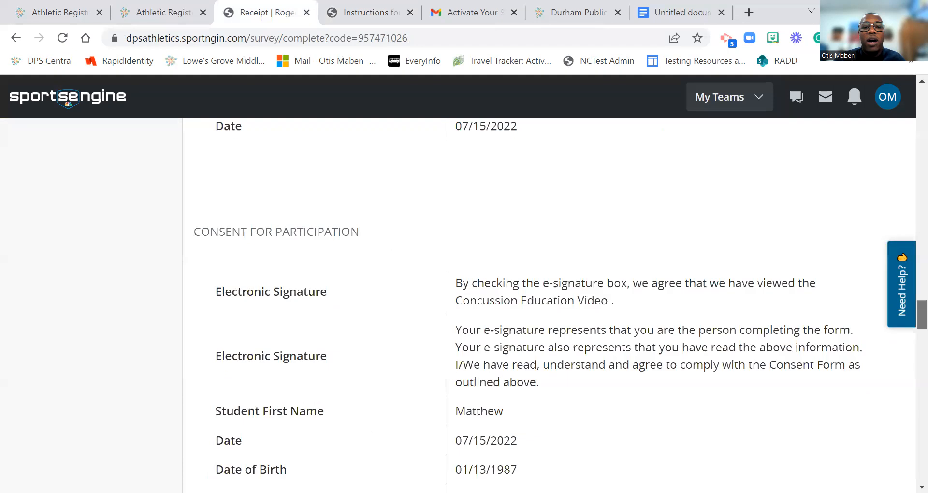
{"action": "scroll", "coordinate": [557, 290], "scroll_direction": "up", "scroll_amount": 1}
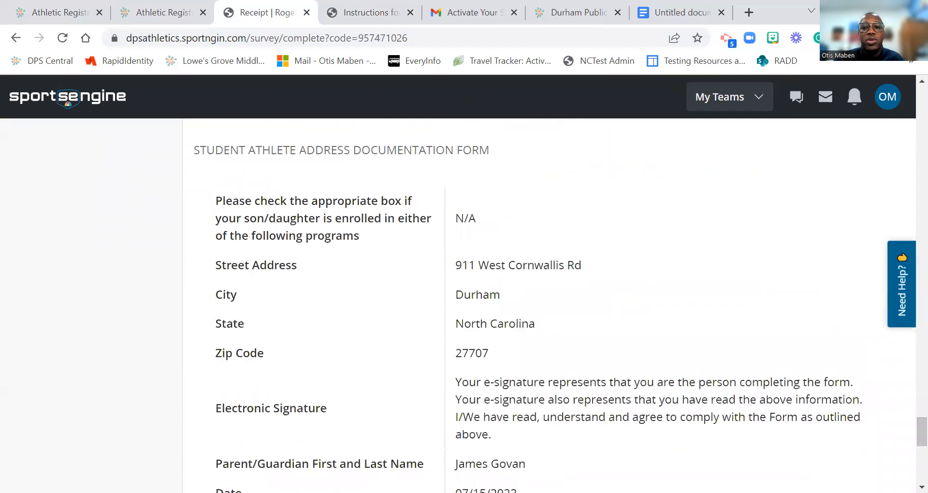
{"action": "left_click_drag", "start_coordinate": [922, 435], "coordinate": [922, 469]}
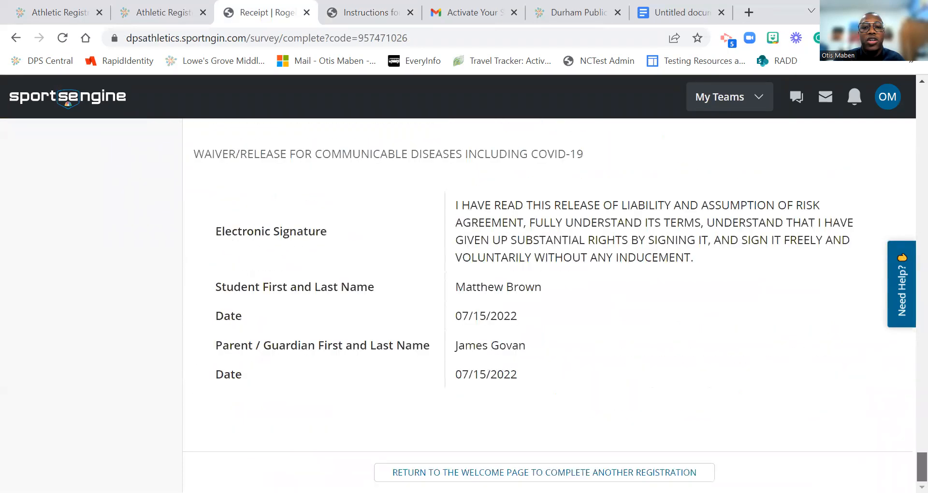
{"action": "scroll", "coordinate": [549, 305], "scroll_direction": "up", "scroll_amount": 20}
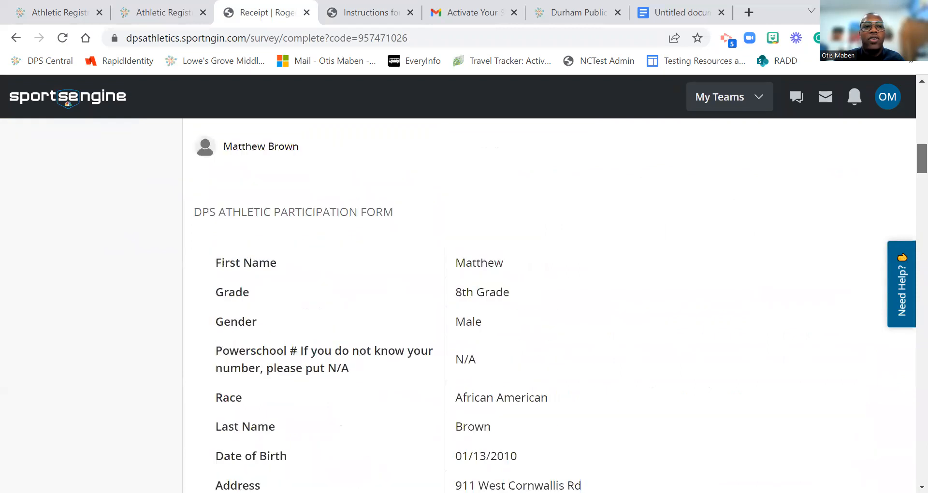
{"action": "scroll", "coordinate": [548, 304], "scroll_direction": "up", "scroll_amount": 3}
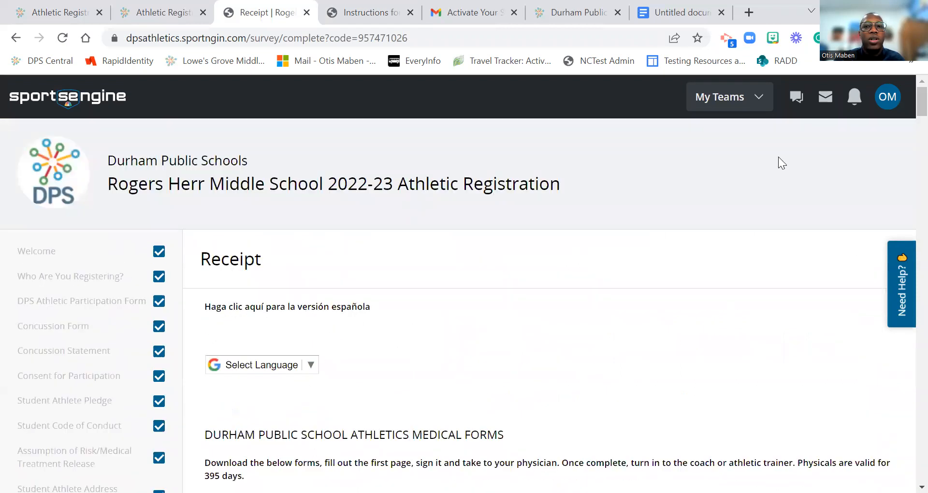
{"action": "left_click_drag", "start_coordinate": [923, 102], "coordinate": [922, 472]}
Step: Return to the Welcome page to begin another athletic registration
{"action": "left_click", "coordinate": [544, 472]}
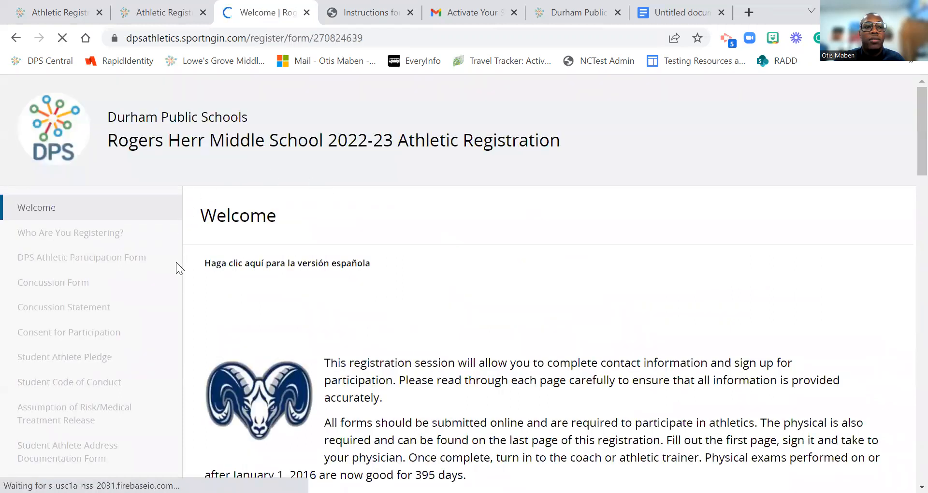
{"action": "scroll", "coordinate": [364, 317], "scroll_direction": "down", "scroll_amount": 4}
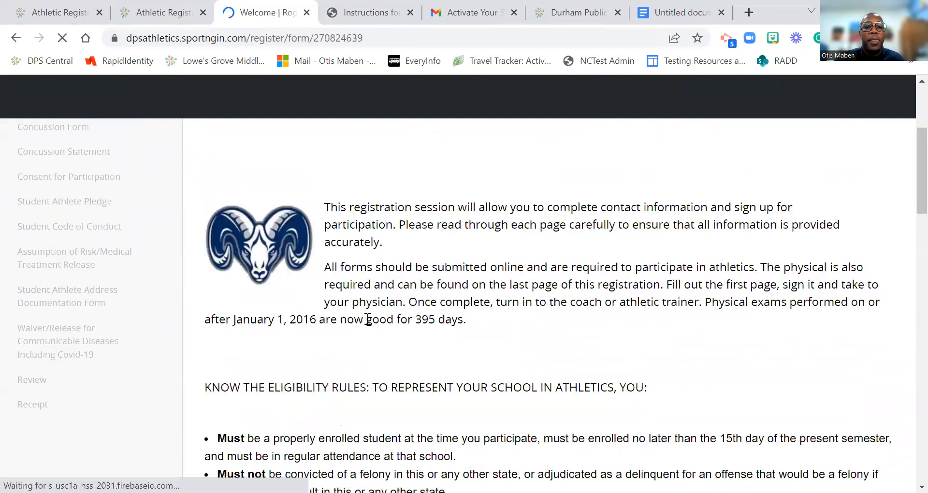
{"action": "scroll", "coordinate": [369, 320], "scroll_direction": "down", "scroll_amount": 10}
{"action": "scroll", "coordinate": [511, 451], "scroll_direction": "down", "scroll_amount": 10}
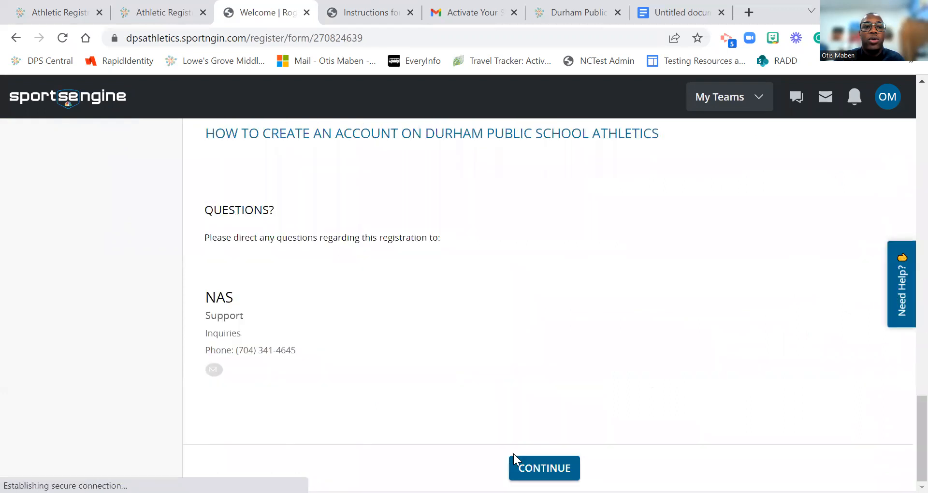
Step: Continue to the Who Are You Registering? step with A New Player selected
{"action": "left_click", "coordinate": [533, 469]}
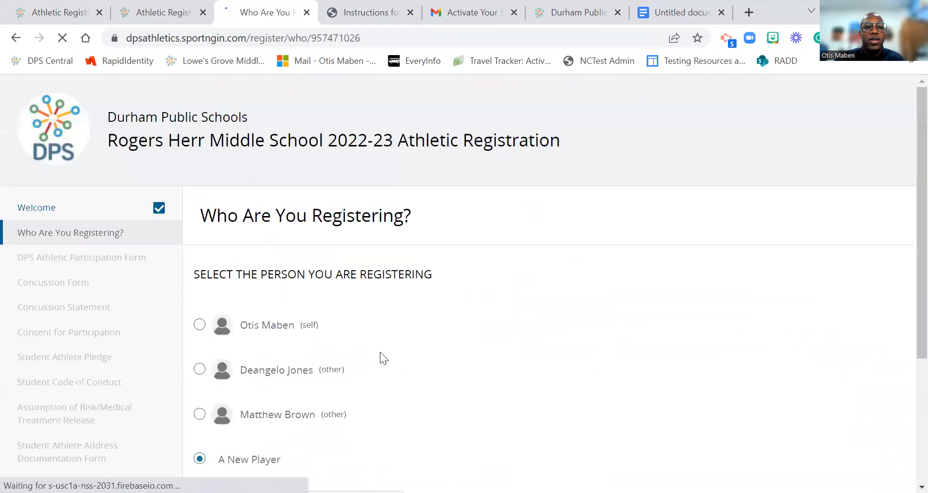
{"action": "scroll", "coordinate": [245, 328], "scroll_direction": "down", "scroll_amount": 3}
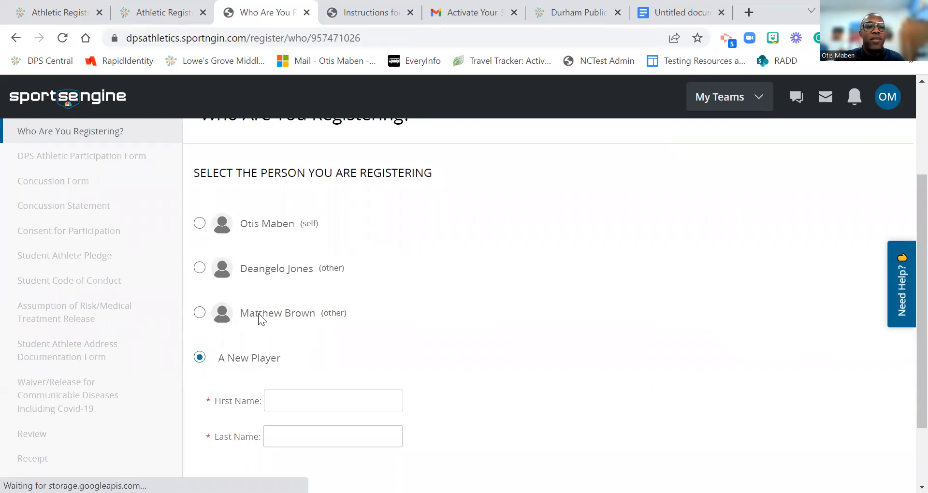
{"action": "scroll", "coordinate": [313, 291], "scroll_direction": "down", "scroll_amount": 2}
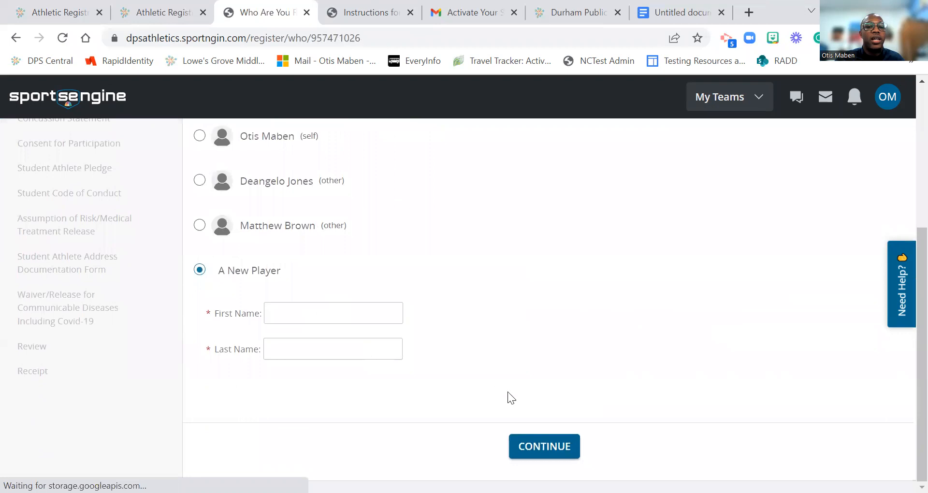
{"action": "scroll", "coordinate": [258, 385], "scroll_direction": "up", "scroll_amount": 3}
{"action": "scroll", "coordinate": [338, 196], "scroll_direction": "up", "scroll_amount": 2}
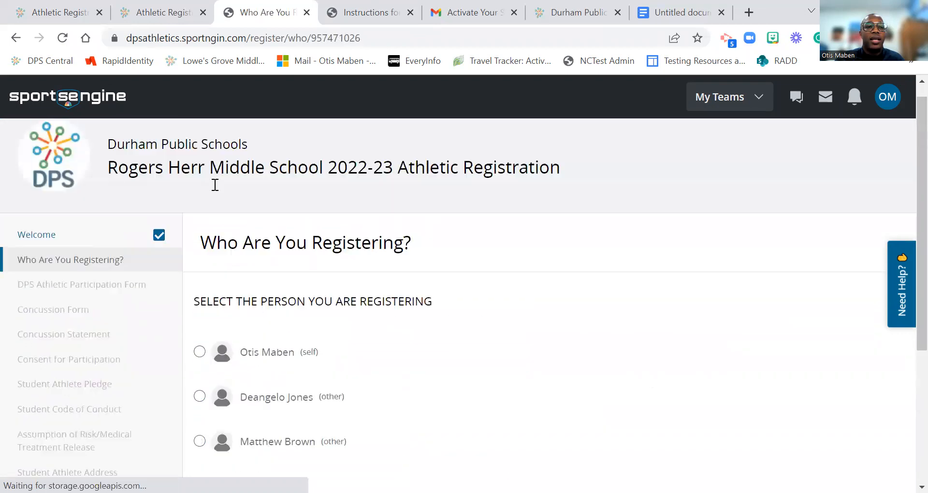